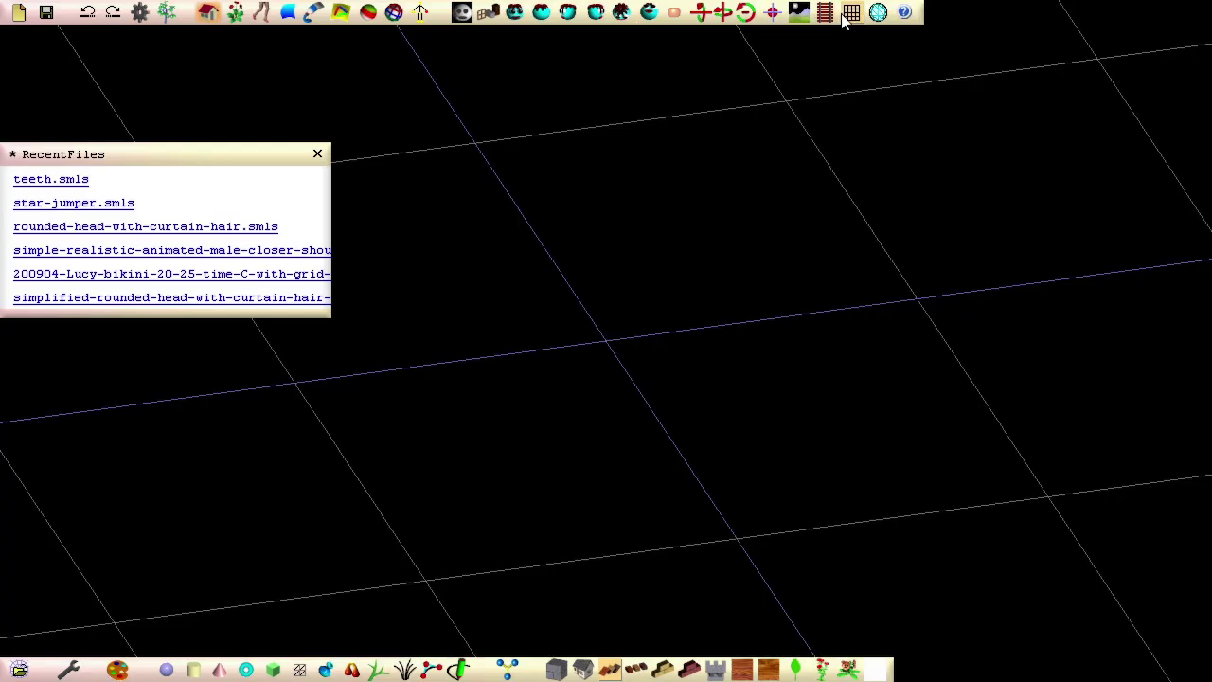
Step: Set the grid scale to .01 and show the grid on the xy plane instead of the xz plane
{"action": "left_click", "coordinate": [850, 12]}
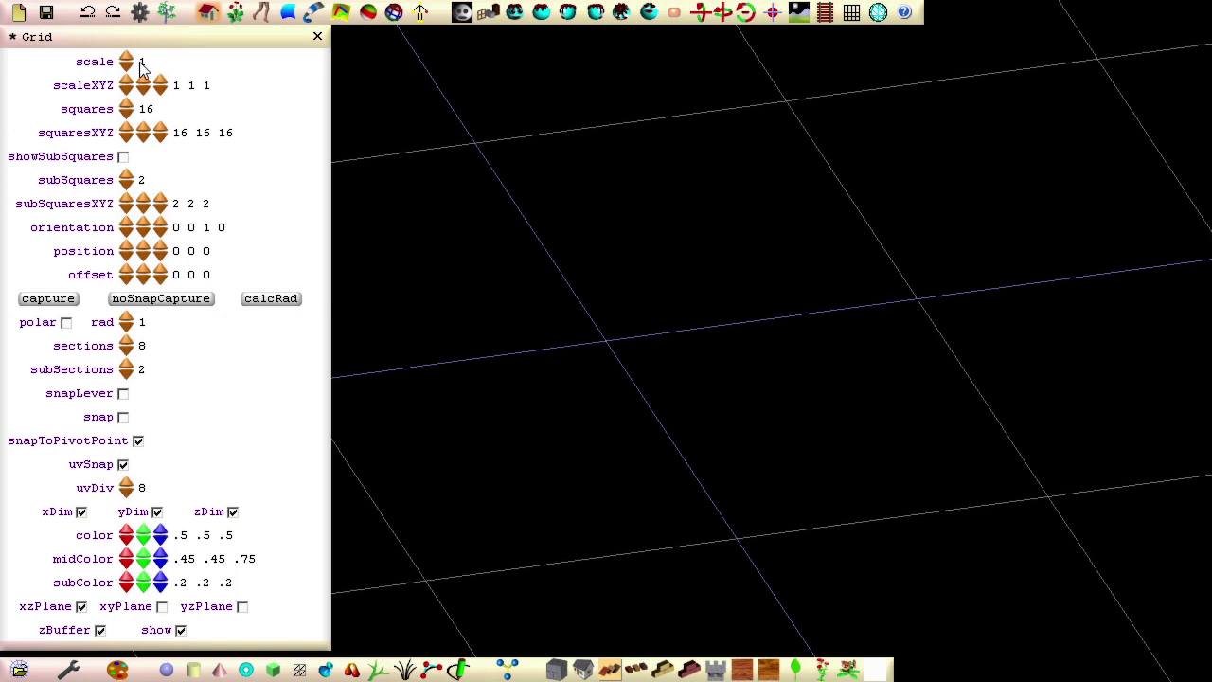
{"action": "type", "text": ".0"}
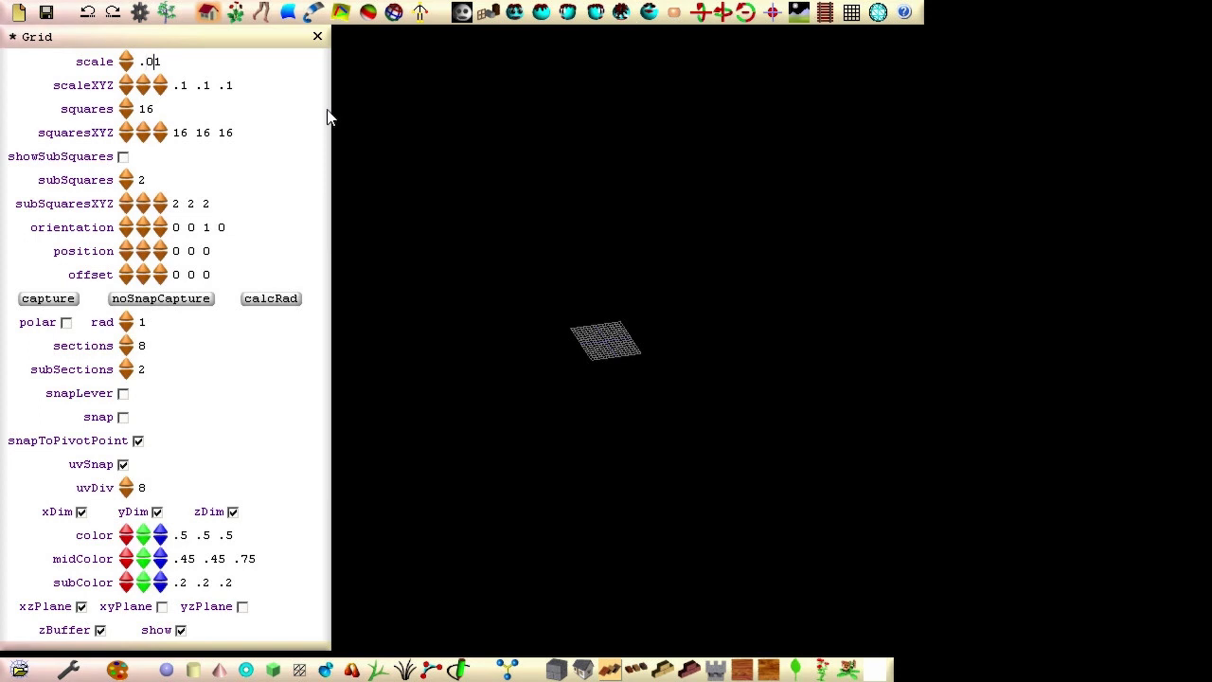
{"action": "left_click", "coordinate": [162, 607]}
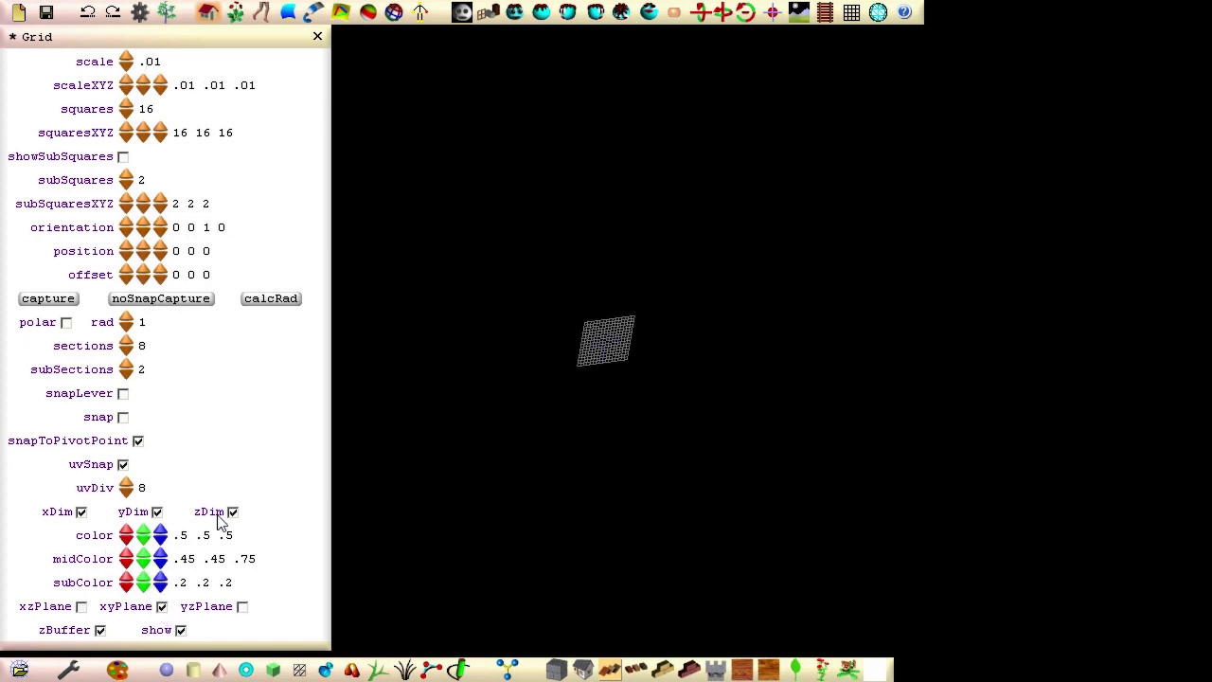
Step: From the front, complete the mirrored NURBS lathe profile for a tooth about .01 tall, ending on its axis, and enable endSP
{"action": "left_click", "coordinate": [512, 15]}
{"action": "scroll", "coordinate": [395, 555], "scroll_direction": "up", "scroll_amount": 20}
{"action": "middle_click_drag", "start_coordinate": [402, 505], "coordinate": [704, 338]}
{"action": "scroll", "coordinate": [582, 497], "scroll_direction": "up", "scroll_amount": 3}
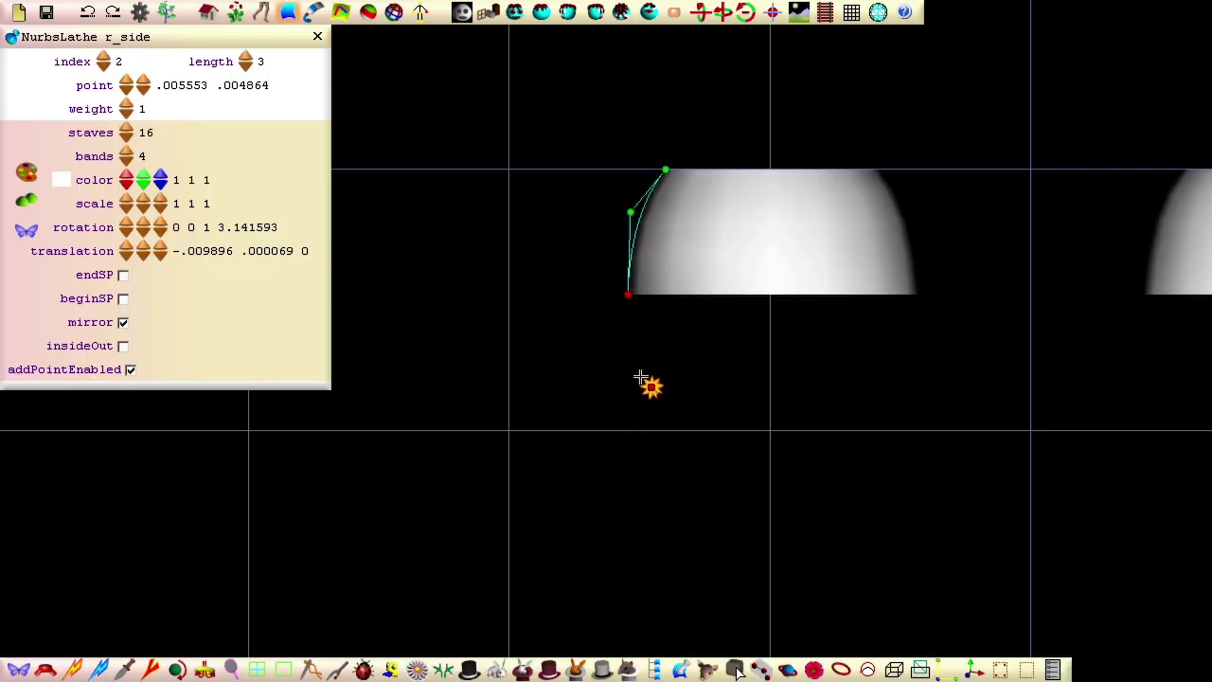
{"action": "left_click", "coordinate": [645, 398]}
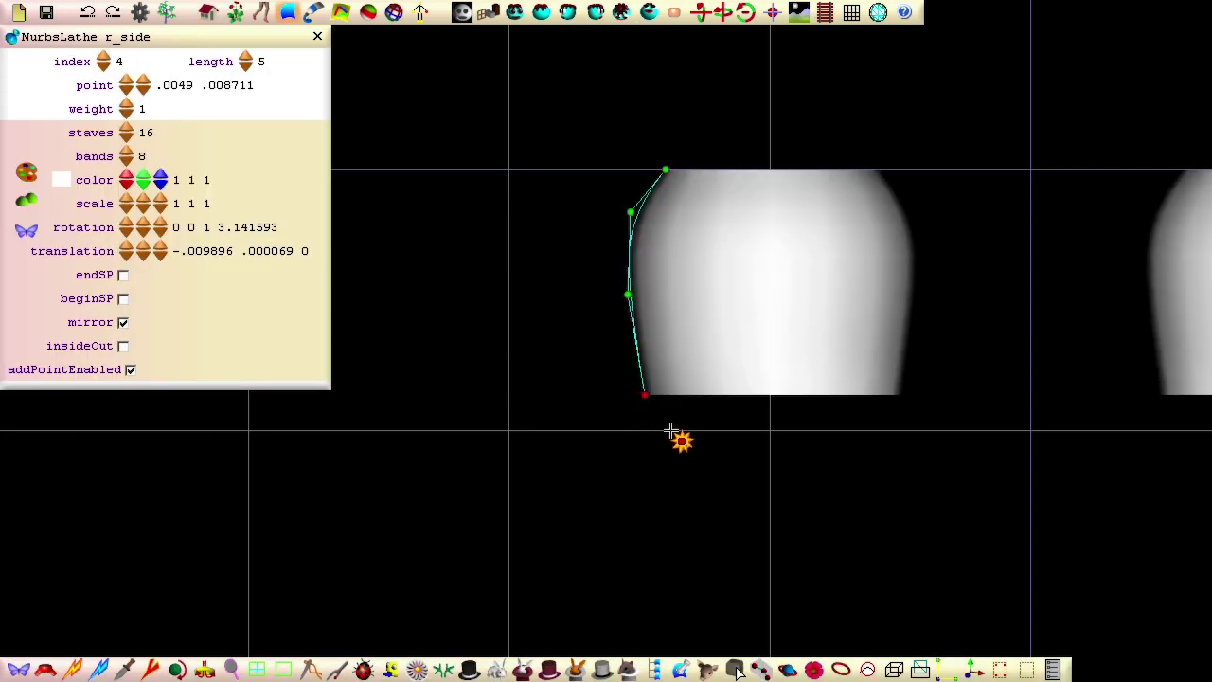
{"action": "left_click", "coordinate": [671, 429]}
{"action": "left_click", "coordinate": [769, 431]}
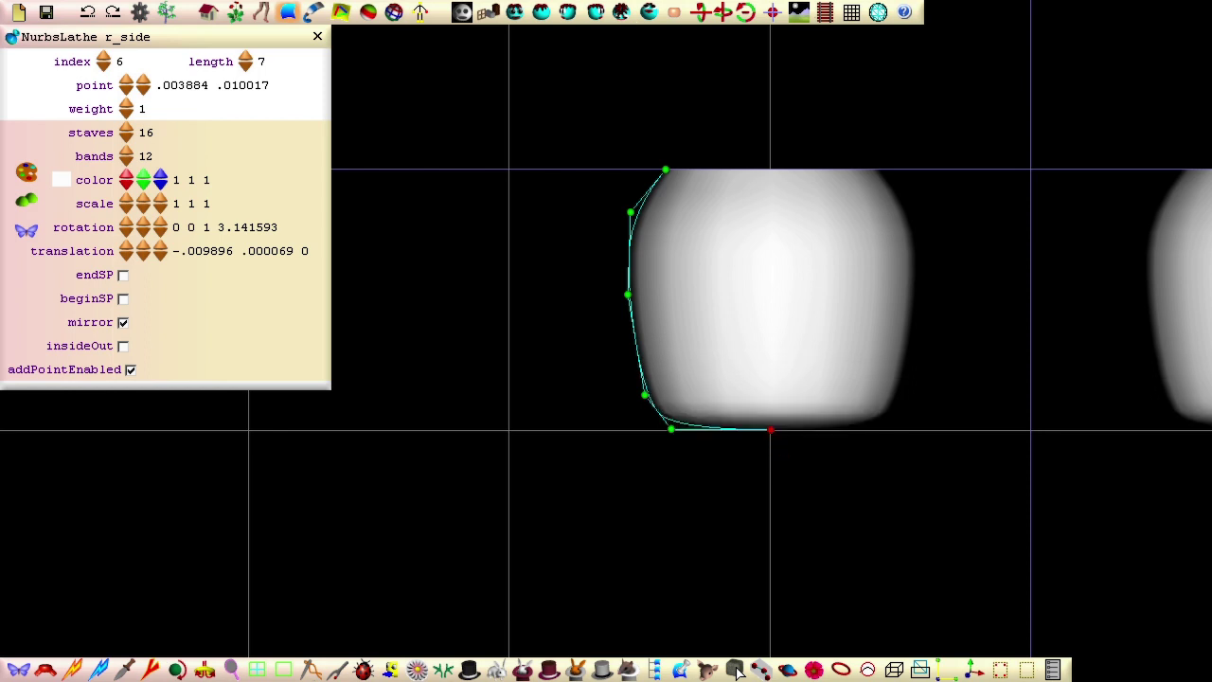
{"action": "left_click", "coordinate": [123, 275]}
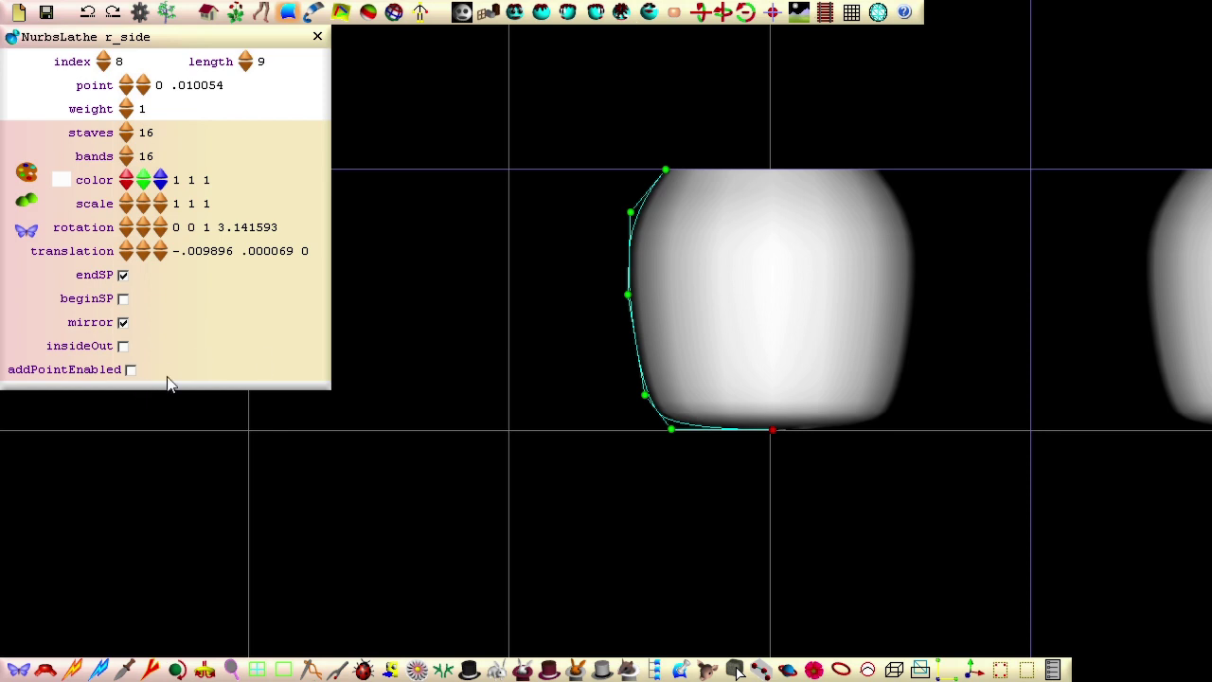
Step: Pull the three upper points of the lathe profile slightly inward to narrow the tooth's upper half
{"action": "left_click_drag", "start_coordinate": [666, 169], "coordinate": [674, 168]}
{"action": "left_click_drag", "start_coordinate": [631, 213], "coordinate": [641, 207]}
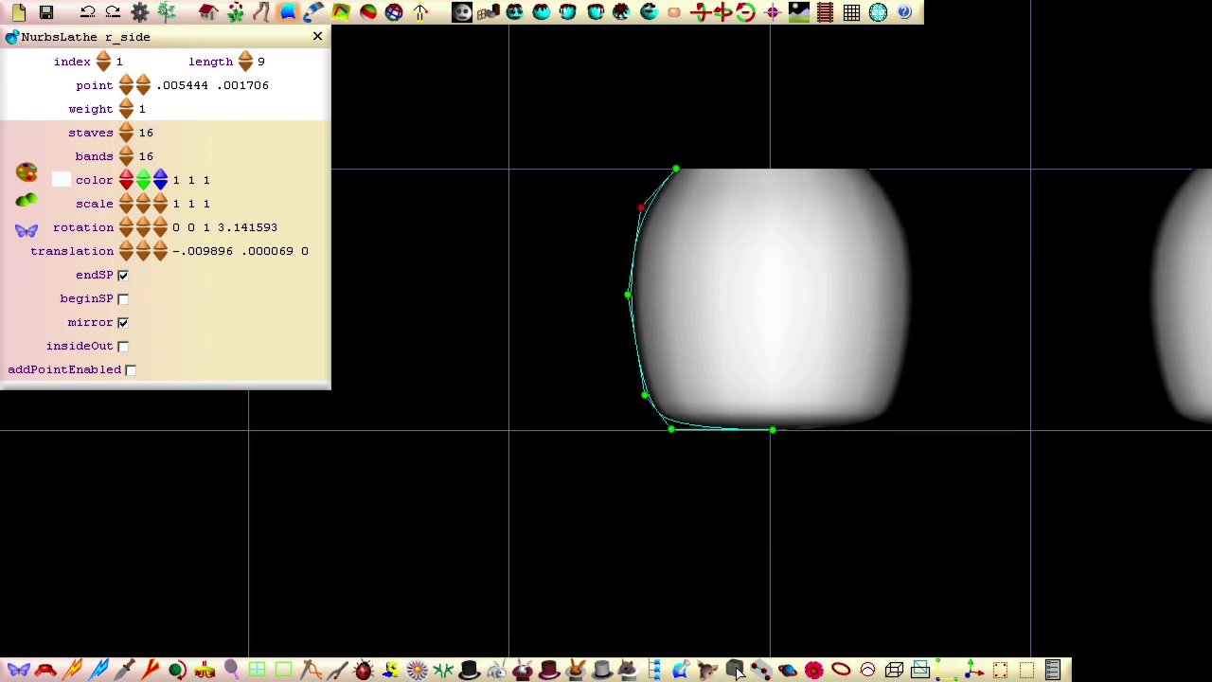
{"action": "left_click_drag", "start_coordinate": [628, 295], "coordinate": [631, 296]}
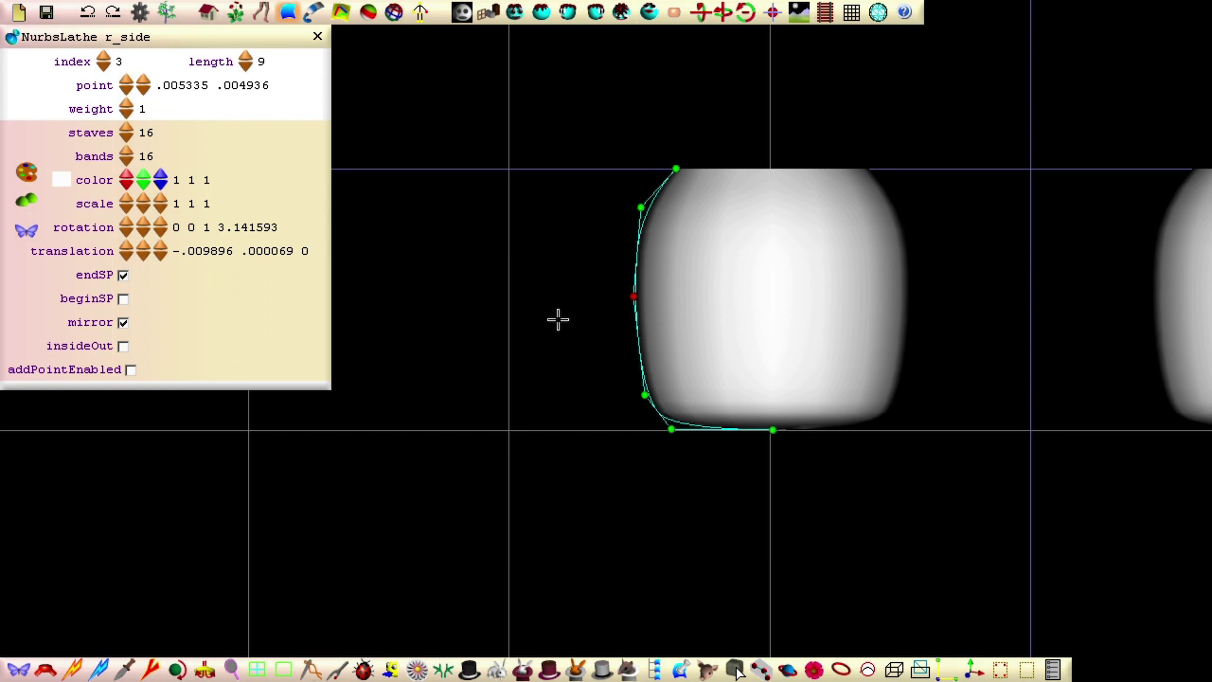
Step: Convert the tooth lathe to a stitched patch with more control staves and all weights set to 1
{"action": "left_click", "coordinate": [26, 229]}
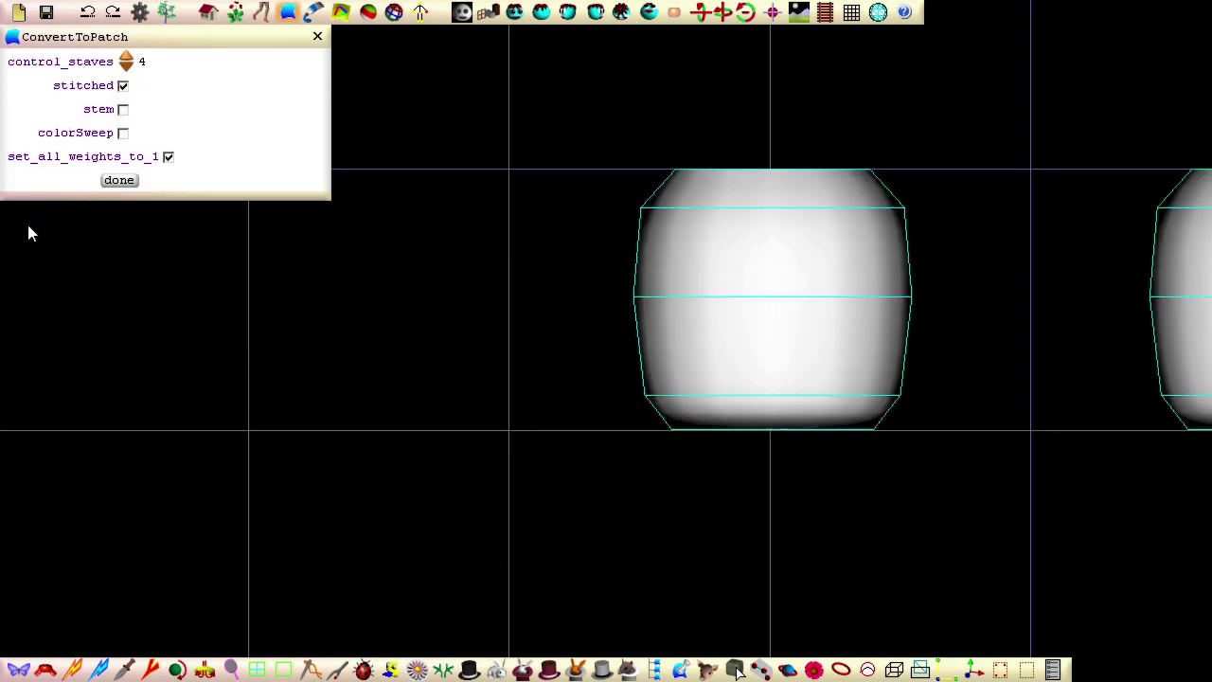
{"action": "left_click", "coordinate": [126, 59]}
{"action": "left_click", "coordinate": [126, 60]}
{"action": "left_click", "coordinate": [126, 60]}
{"action": "left_click", "coordinate": [123, 179]}
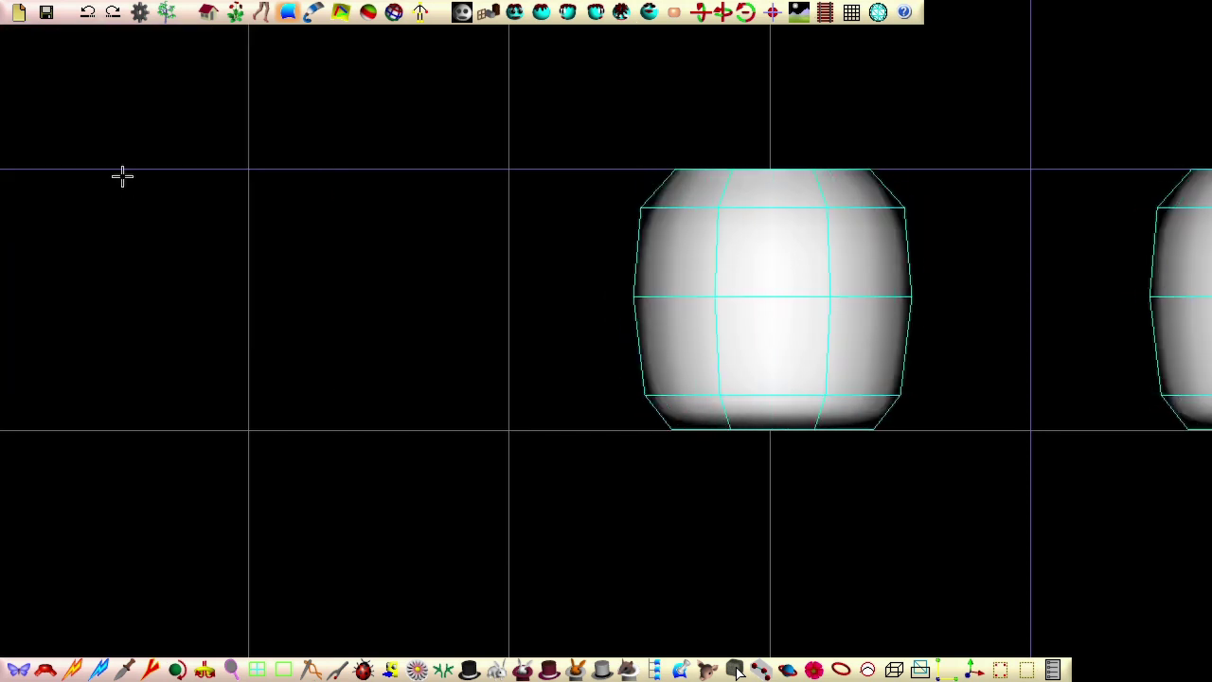
Step: Flatten the tooth front to back by moving its middle points inward on both faces and squashing the whole patch in depth
{"action": "left_click", "coordinate": [650, 13]}
{"action": "left_click_drag", "start_coordinate": [675, 142], "coordinate": [869, 279]}
{"action": "left_click_drag", "start_coordinate": [773, 75], "coordinate": [761, 105]}
{"action": "left_click_drag", "start_coordinate": [663, 392], "coordinate": [855, 520]}
{"action": "left_click_drag", "start_coordinate": [771, 289], "coordinate": [773, 258]}
{"action": "left_click_drag", "start_coordinate": [557, 143], "coordinate": [1004, 543]}
{"action": "left_click_drag", "start_coordinate": [773, 145], "coordinate": [773, 196]}
Step: Select the ring of points around the tooth's biting edge and squash it strongly front to back
{"action": "middle_click_drag", "start_coordinate": [627, 213], "coordinate": [398, 502]}
{"action": "left_click", "coordinate": [818, 667]}
{"action": "left_click", "coordinate": [449, 432]}
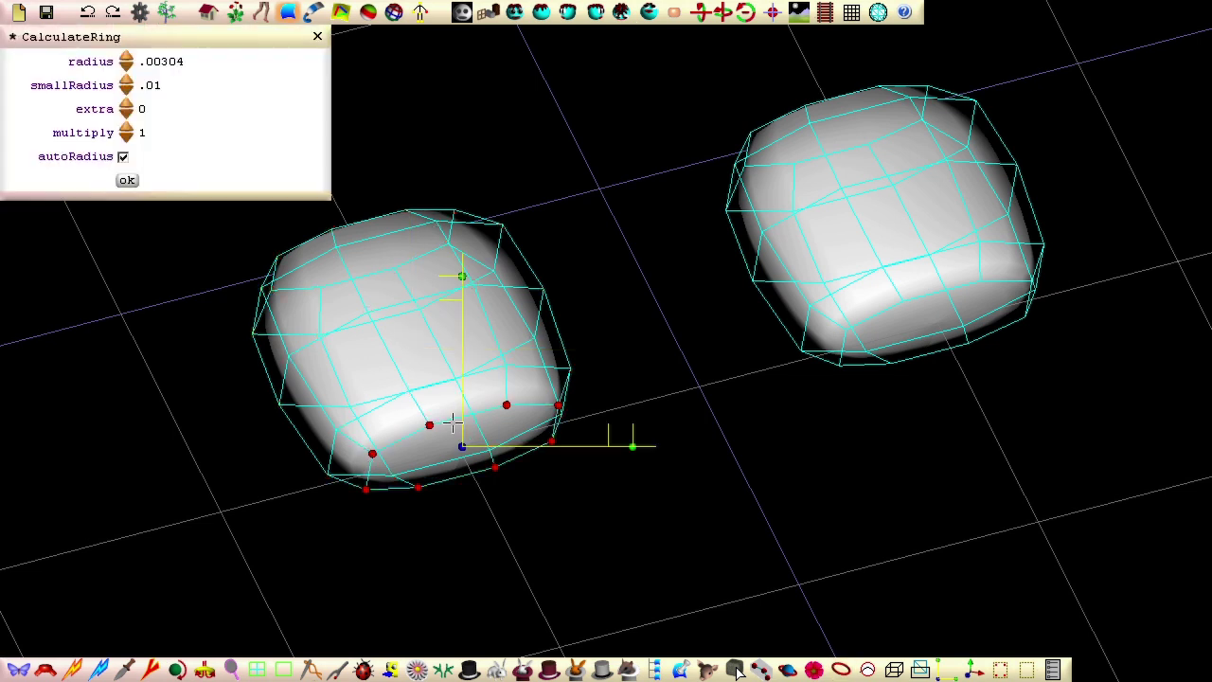
{"action": "left_click", "coordinate": [762, 670]}
{"action": "left_click", "coordinate": [567, 13]}
{"action": "left_click_drag", "start_coordinate": [411, 158], "coordinate": [411, 269]}
Step: Select the ring of points just above the biting edge and thin it moderately front to back
{"action": "middle_click_drag", "start_coordinate": [156, 359], "coordinate": [311, 562]}
{"action": "left_click", "coordinate": [844, 669]}
{"action": "left_click", "coordinate": [440, 325]}
{"action": "left_click", "coordinate": [568, 13]}
{"action": "left_click_drag", "start_coordinate": [410, 133], "coordinate": [410, 187]}
Step: Select the whole tooth in the front view and move it horizontally until it meets its mirrored twin at the centre line
{"action": "left_click", "coordinate": [516, 12]}
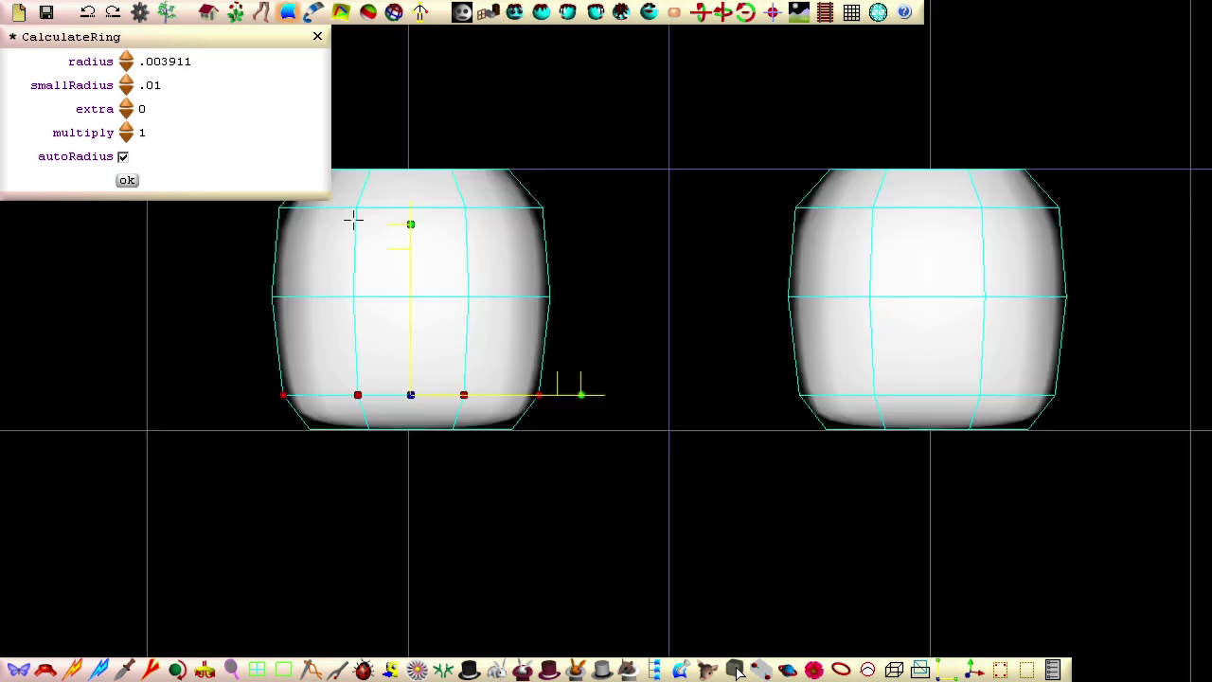
{"action": "middle_click_drag", "start_coordinate": [172, 406], "coordinate": [210, 539]}
{"action": "left_click_drag", "start_coordinate": [224, 252], "coordinate": [585, 502]}
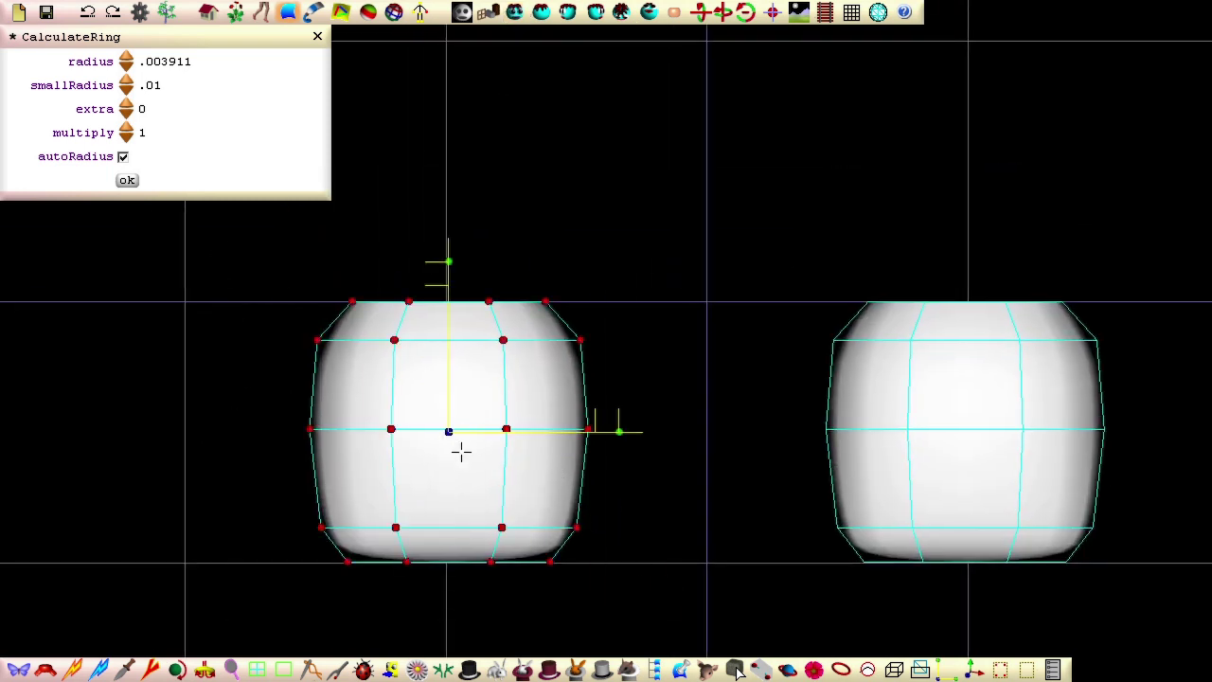
{"action": "left_click_drag", "start_coordinate": [619, 431], "coordinate": [741, 431]}
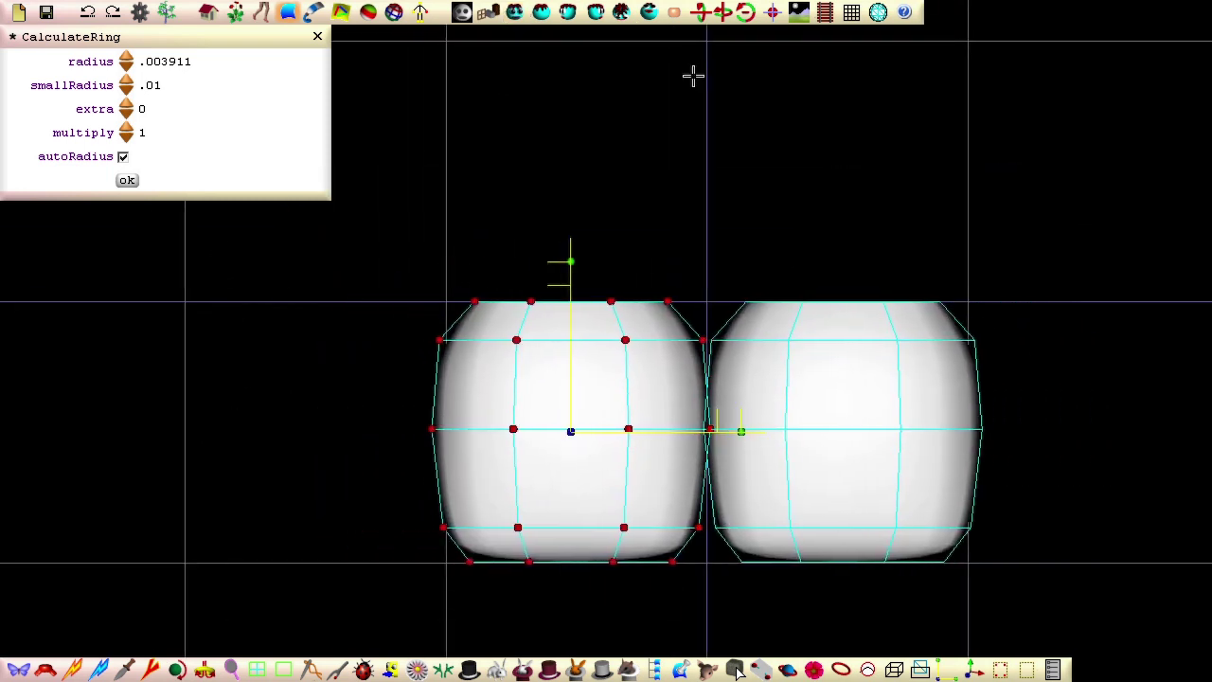
Step: Seen along the vertical axis, set the pivot on the centre line and rotate the tooth slightly so its outer side angles back
{"action": "left_click", "coordinate": [651, 13]}
{"action": "left_click_drag", "start_coordinate": [571, 328], "coordinate": [707, 329]}
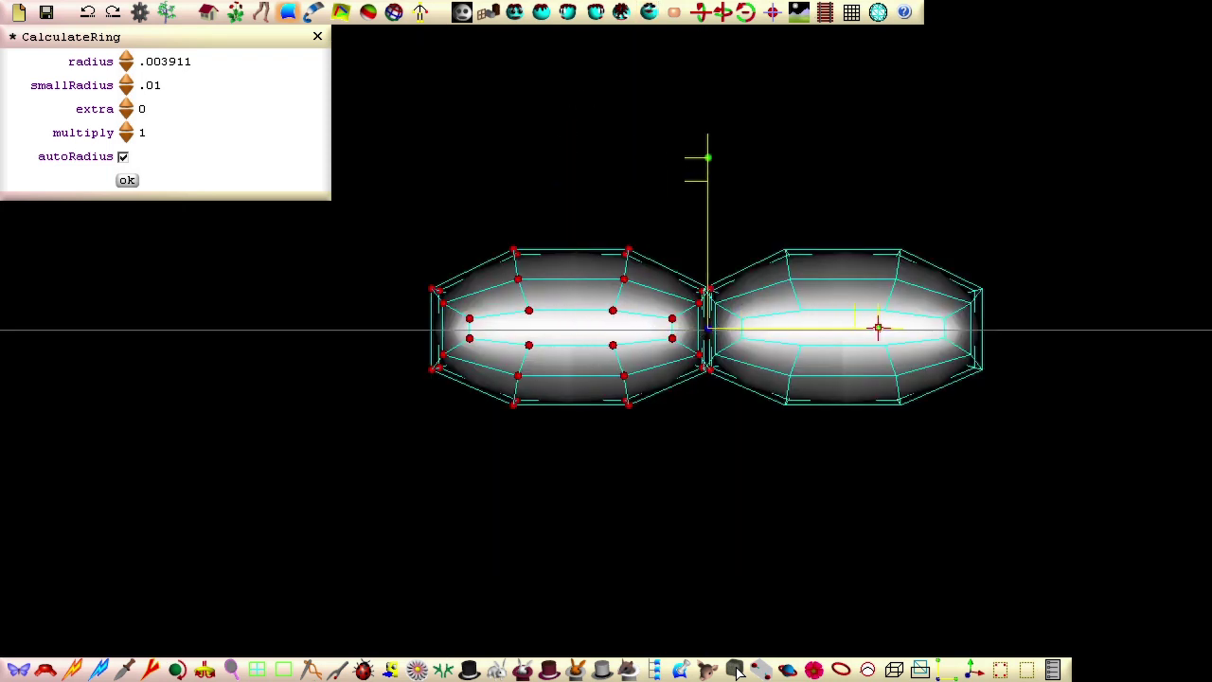
{"action": "left_click_drag", "start_coordinate": [879, 327], "coordinate": [879, 310]}
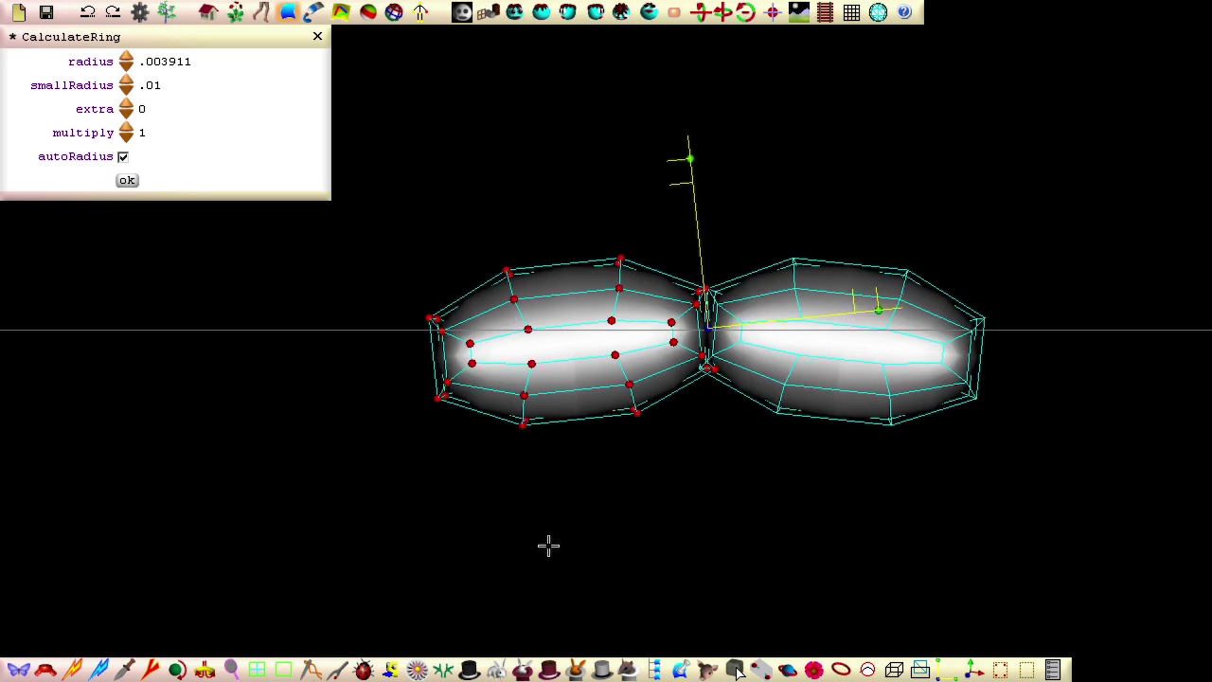
Step: Duplicate the front tooth, place the copy against its outer side, and rotate it further back along the dental arch
{"action": "left_click", "coordinate": [416, 672]}
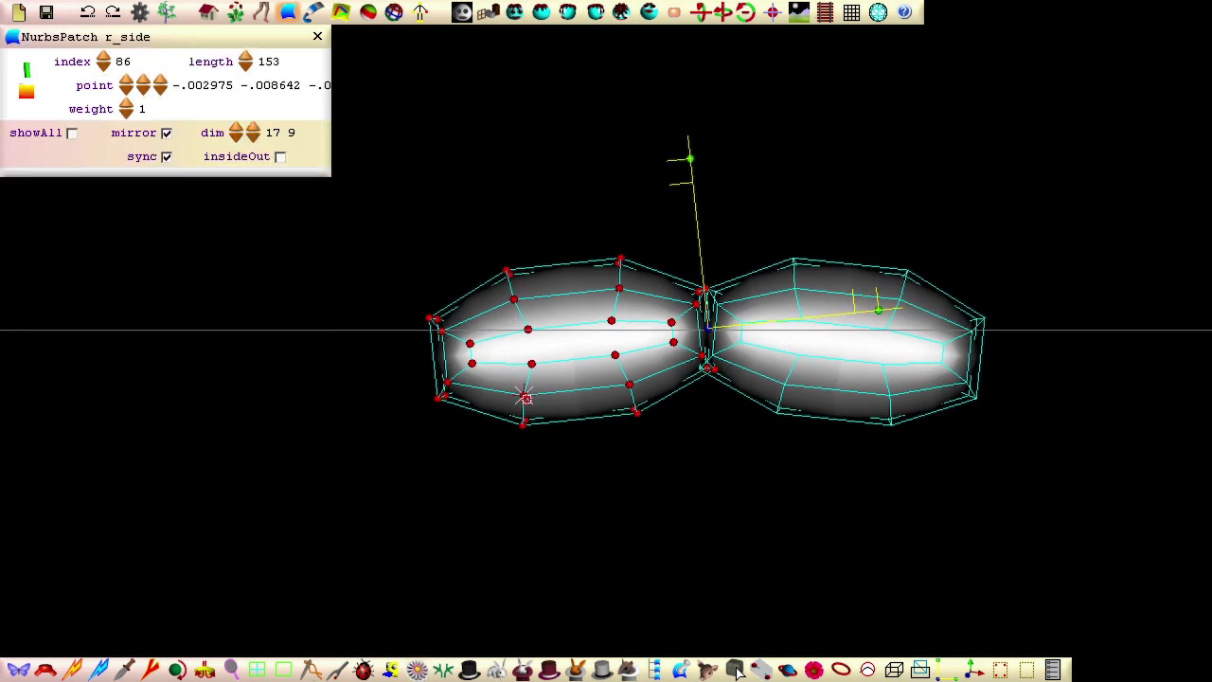
{"action": "left_click_drag", "start_coordinate": [524, 396], "coordinate": [261, 426]}
{"action": "left_click_drag", "start_coordinate": [614, 341], "coordinate": [596, 278]}
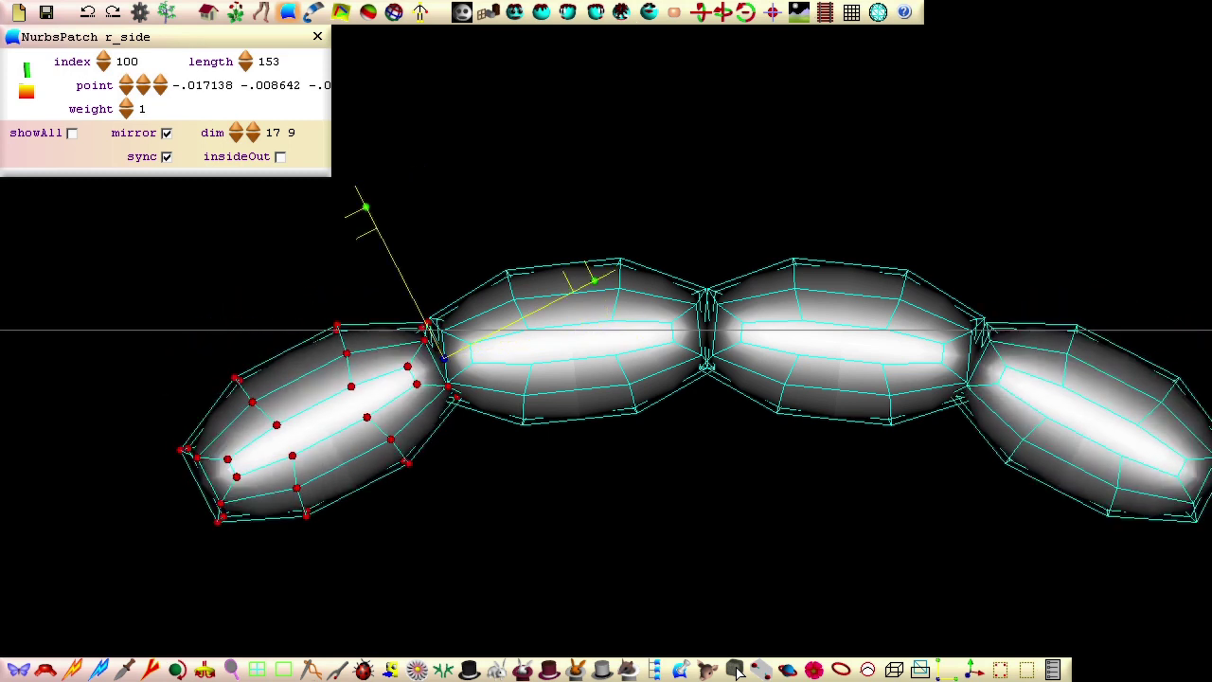
Step: Scale the outer tooth down from its upper edge in the front view and delete its middle horizontal row of control points
{"action": "left_click", "coordinate": [516, 13]}
{"action": "left_click_drag", "start_coordinate": [446, 395], "coordinate": [446, 301]}
{"action": "left_click_drag", "start_coordinate": [593, 277], "coordinate": [571, 277]}
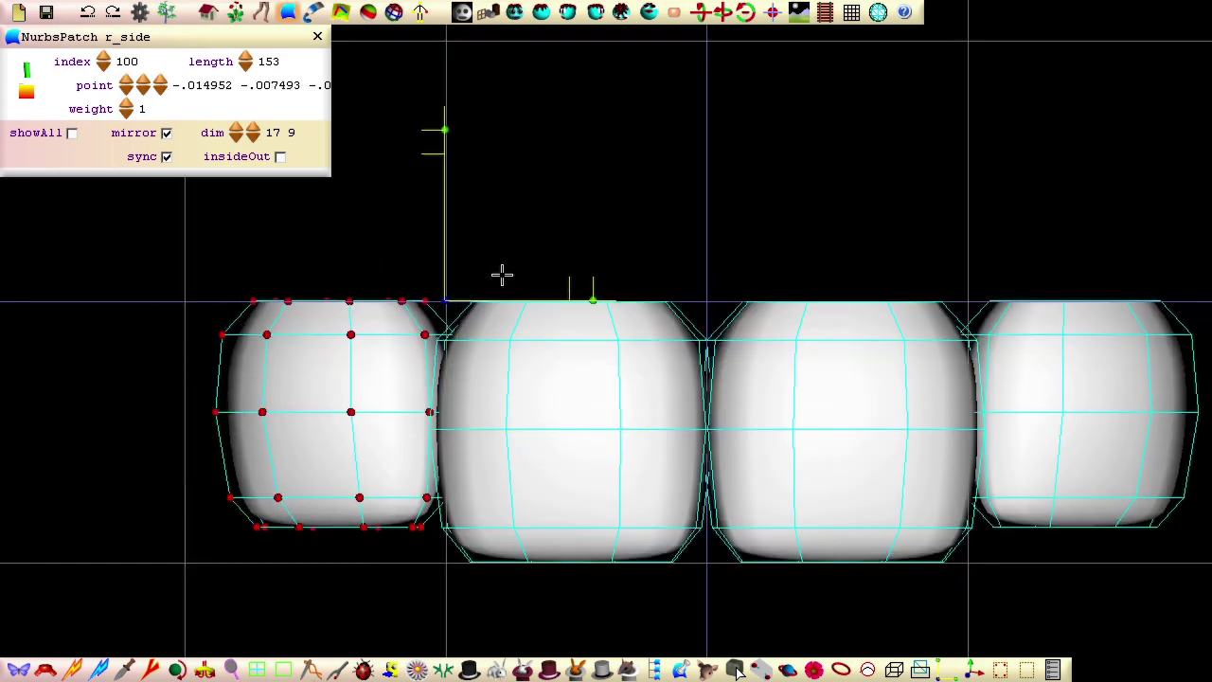
{"action": "left_click", "coordinate": [101, 670]}
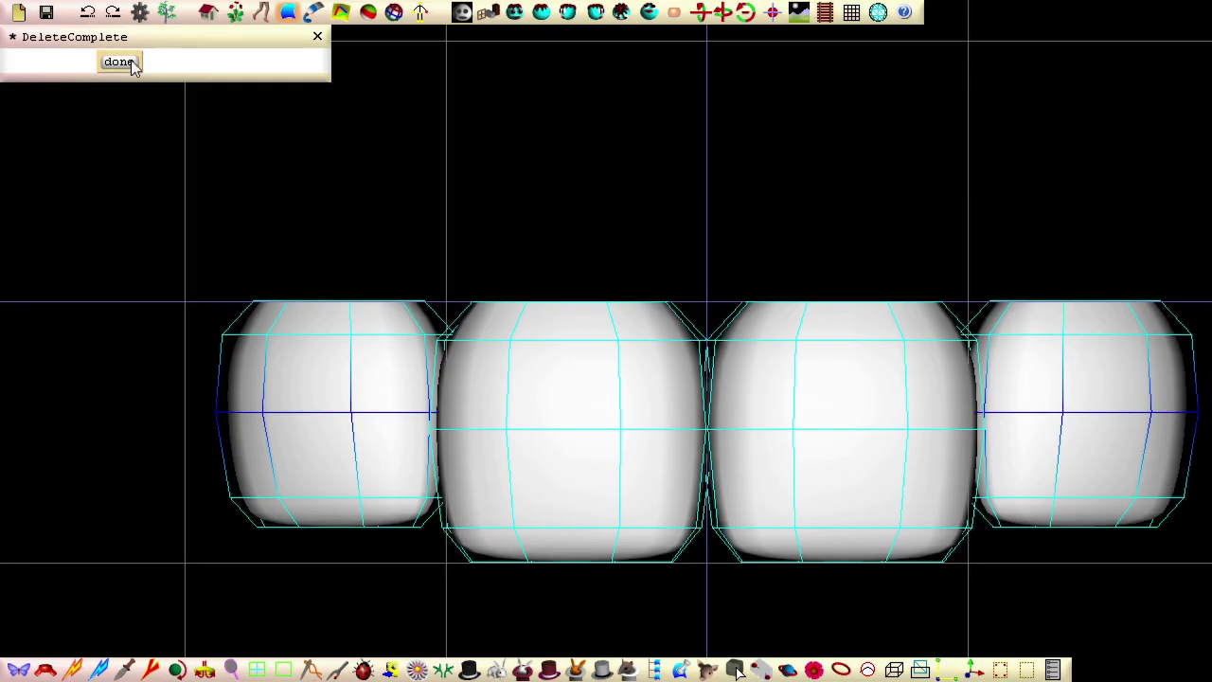
{"action": "left_click", "coordinate": [119, 63]}
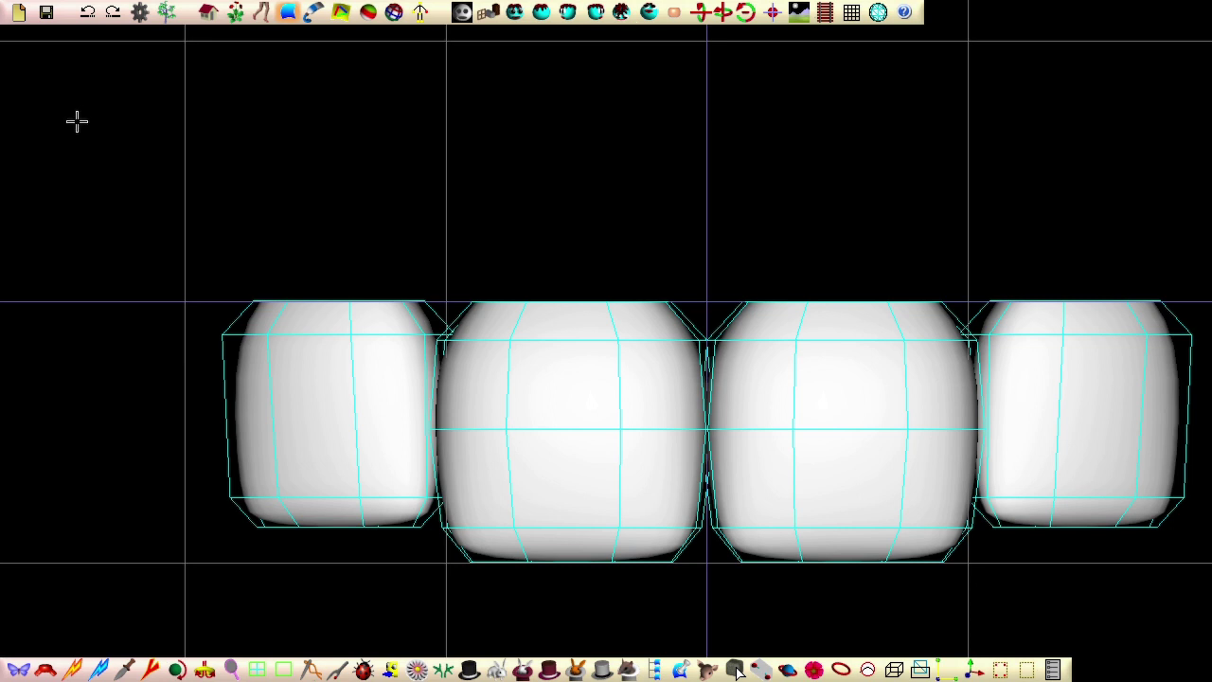
Step: Rename the part part1 as teeth in the scene tree
{"action": "left_click", "coordinate": [167, 13]}
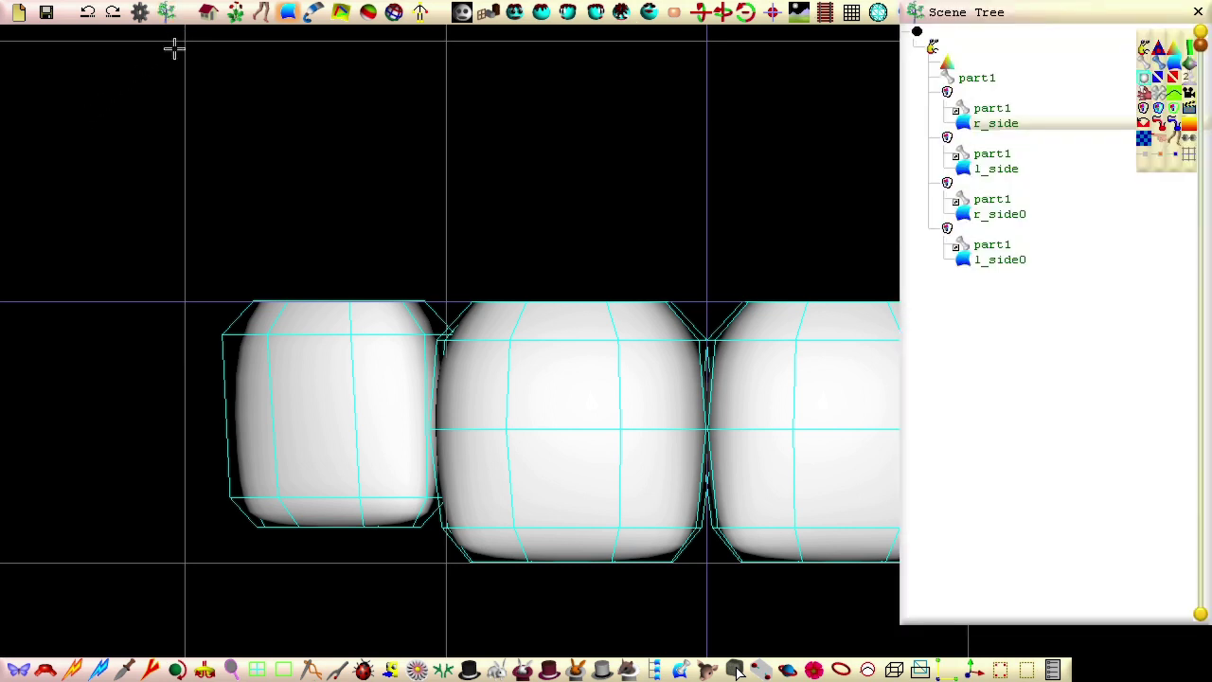
{"action": "left_click", "coordinate": [970, 80]}
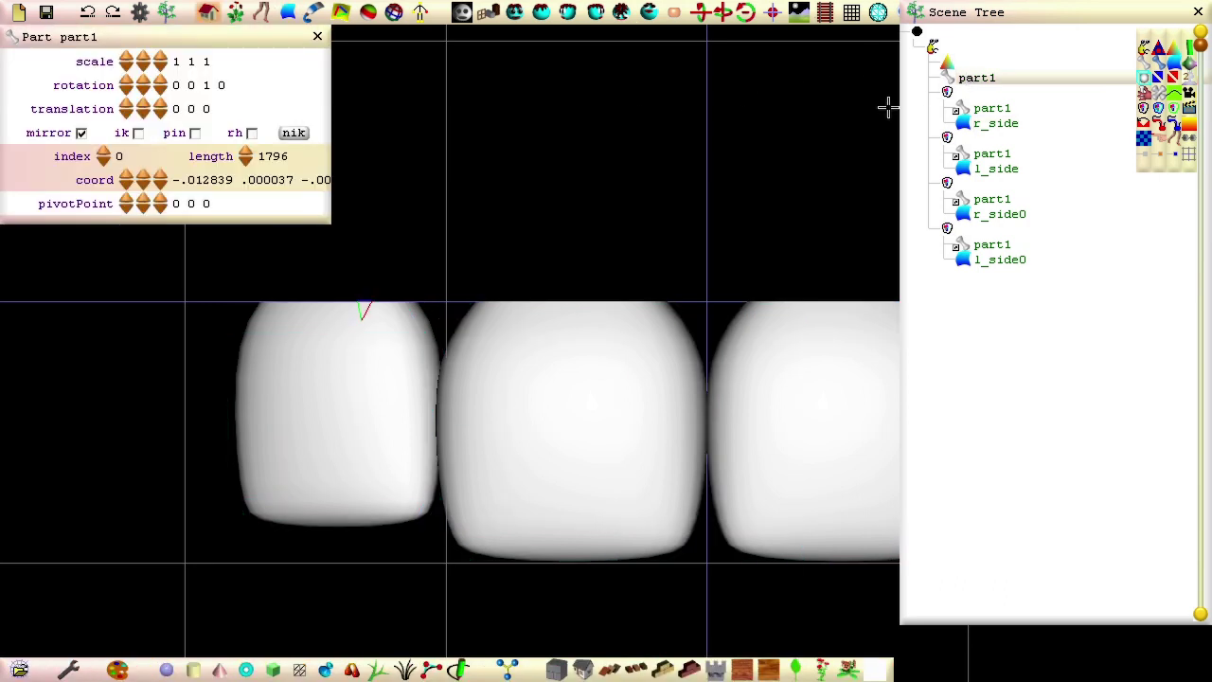
{"action": "key", "text": "ctrl+a"}
{"action": "type", "text": "teeth"}
{"action": "key", "text": "Return"}
Step: Select the points of all four teeth and combine their patches into a single group
{"action": "scroll", "coordinate": [327, 382], "scroll_direction": "down", "scroll_amount": 5}
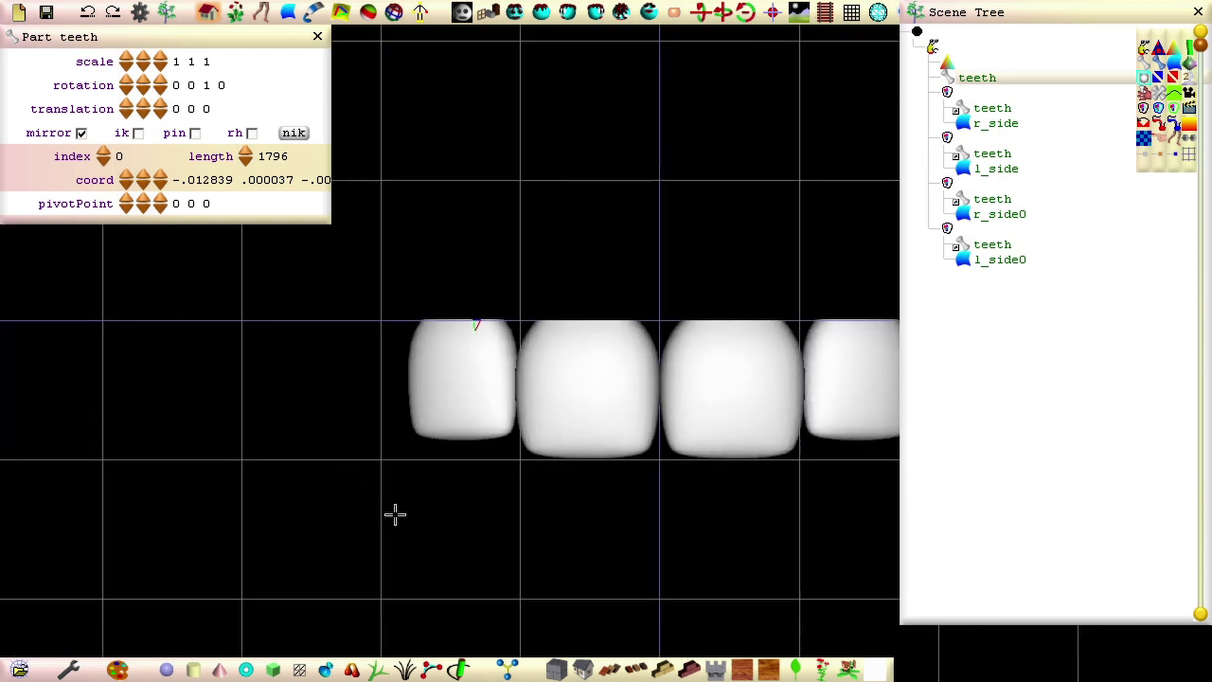
{"action": "left_click", "coordinate": [288, 12]}
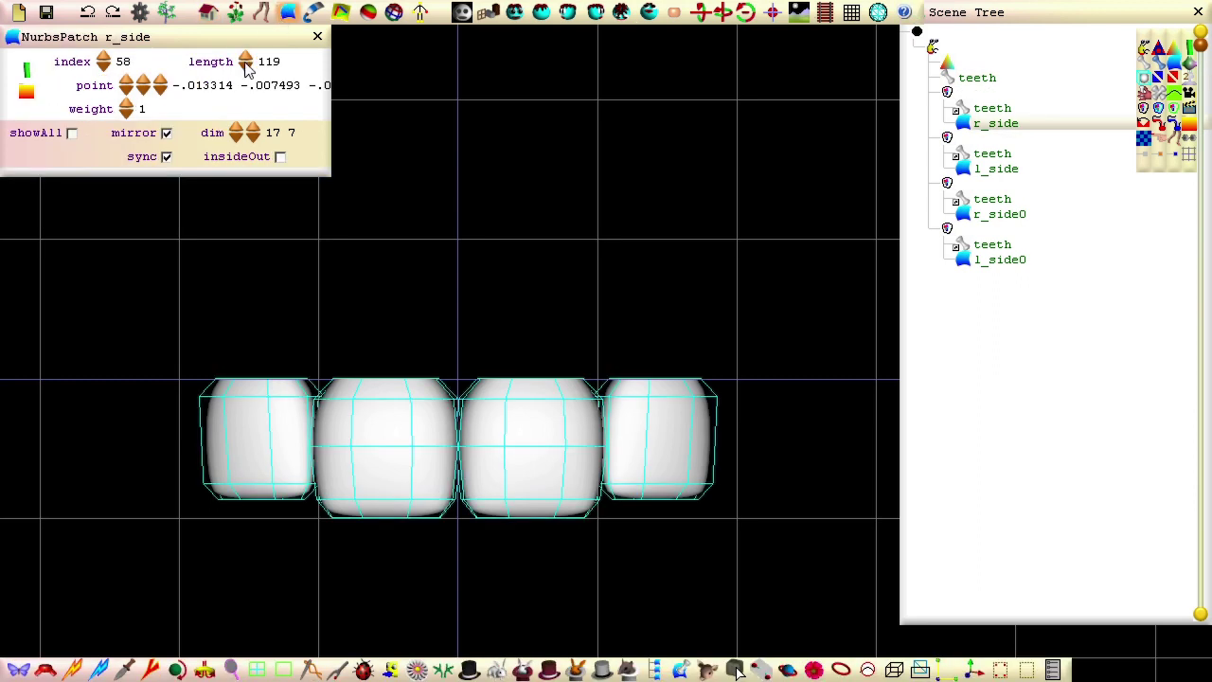
{"action": "left_click_drag", "start_coordinate": [137, 320], "coordinate": [796, 598]}
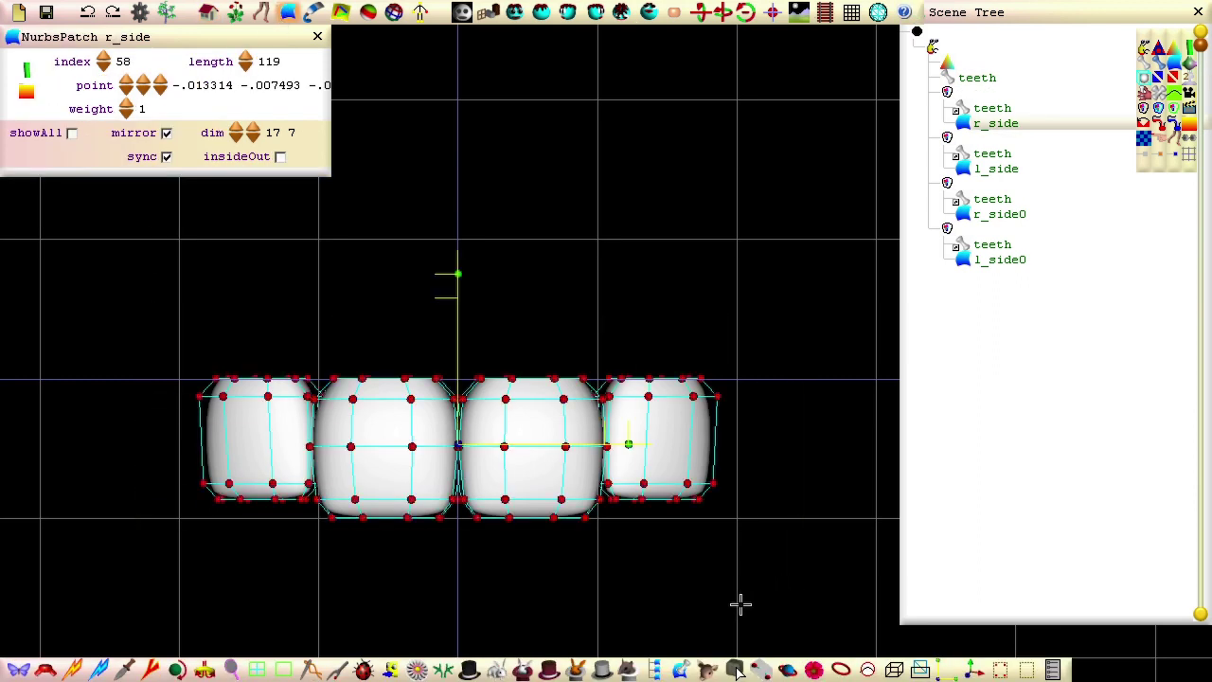
{"action": "left_click", "coordinate": [655, 670]}
{"action": "left_click", "coordinate": [118, 134]}
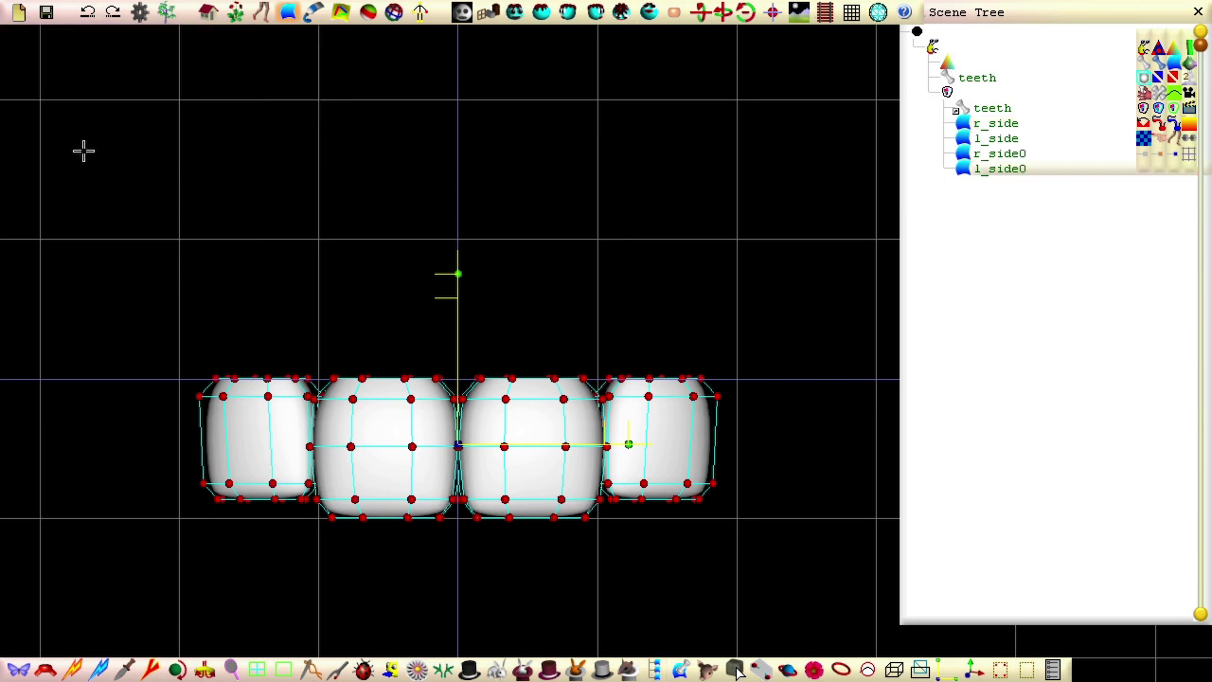
Step: Save the scene as teeth.smls in the Modelling Teeth and Eyelashes folder
{"action": "left_click", "coordinate": [16, 11]}
{"action": "left_click", "coordinate": [55, 154]}
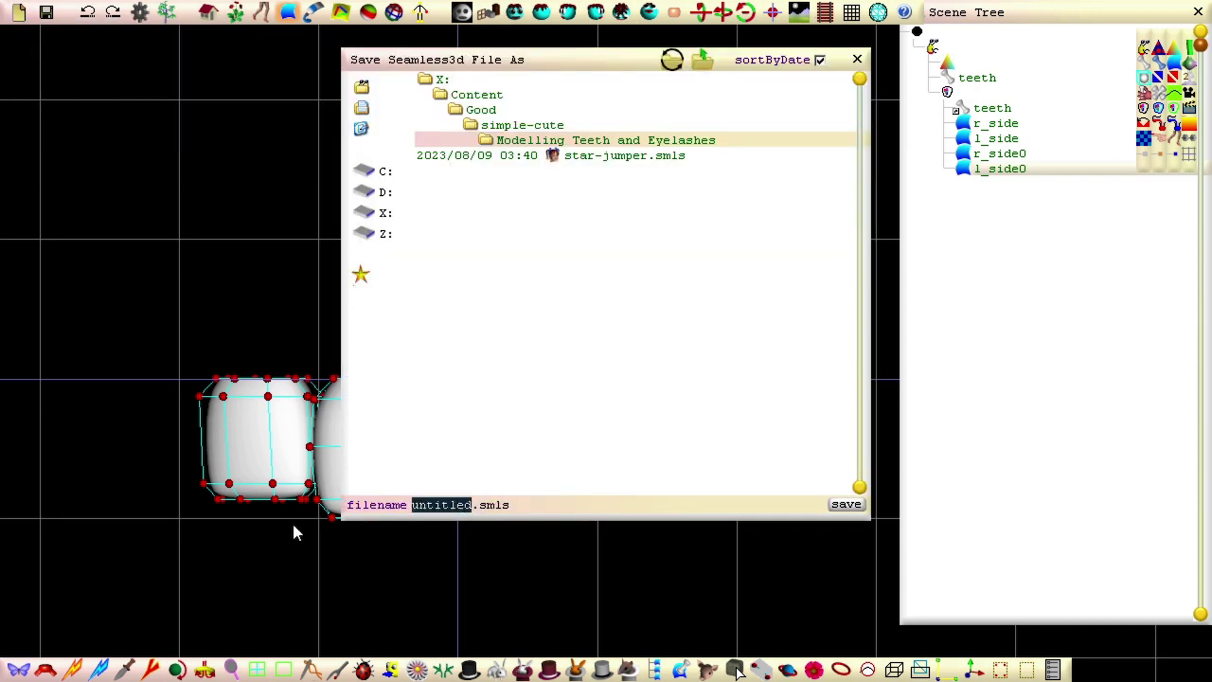
{"action": "type", "text": "teeth"}
{"action": "left_click", "coordinate": [846, 503]}
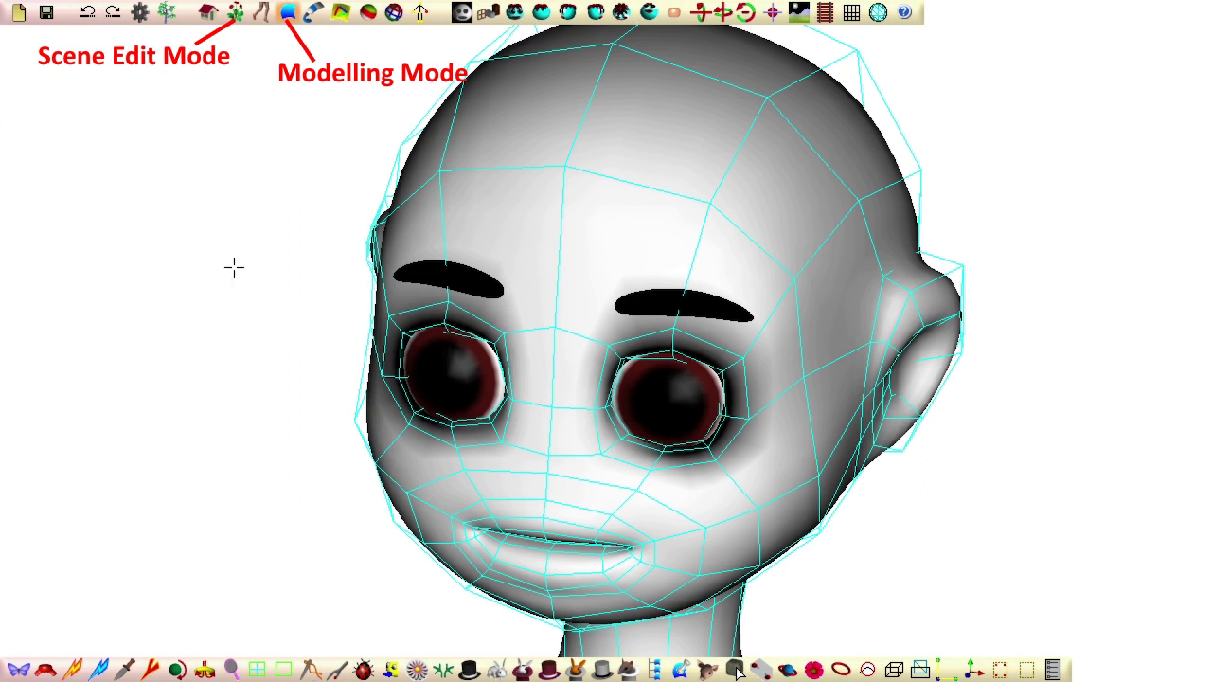
Step: Import teeth.smls from the Modelling Teeth and Eyelashes folder at the point in the middle of the upper lip
{"action": "middle_click_drag", "start_coordinate": [155, 537], "coordinate": [348, 245]}
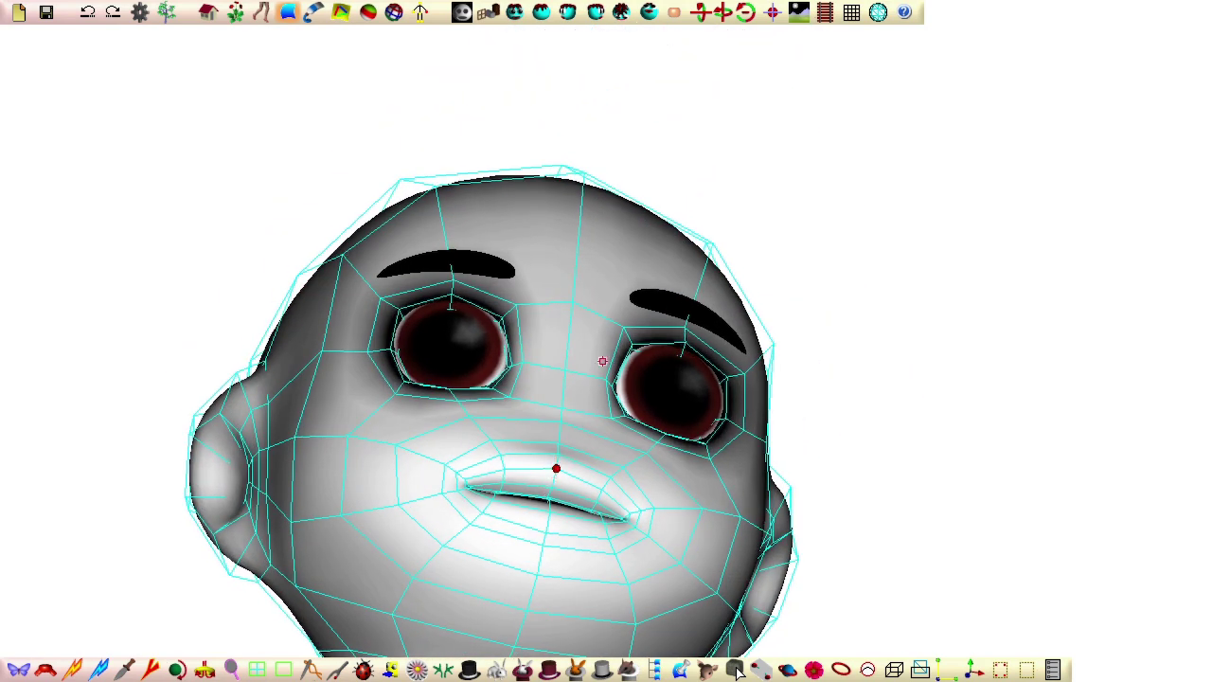
{"action": "left_click", "coordinate": [773, 12]}
{"action": "scroll", "coordinate": [425, 560], "scroll_direction": "up", "scroll_amount": 6}
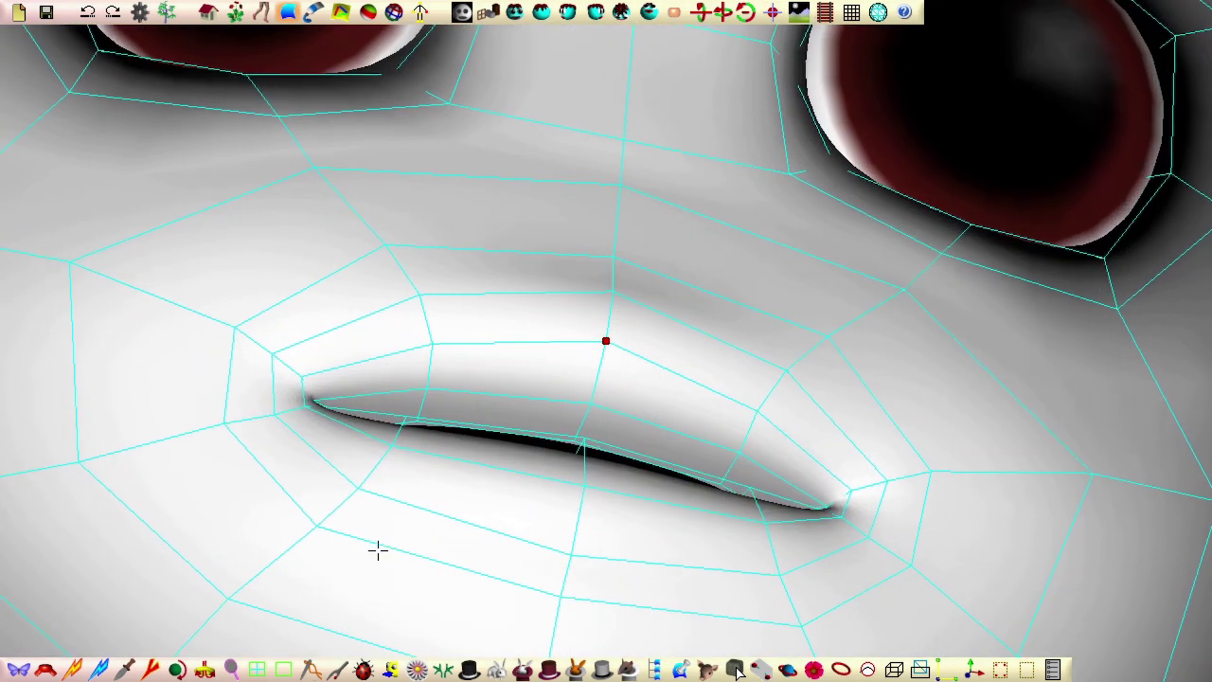
{"action": "scroll", "coordinate": [370, 560], "scroll_direction": "up", "scroll_amount": 1}
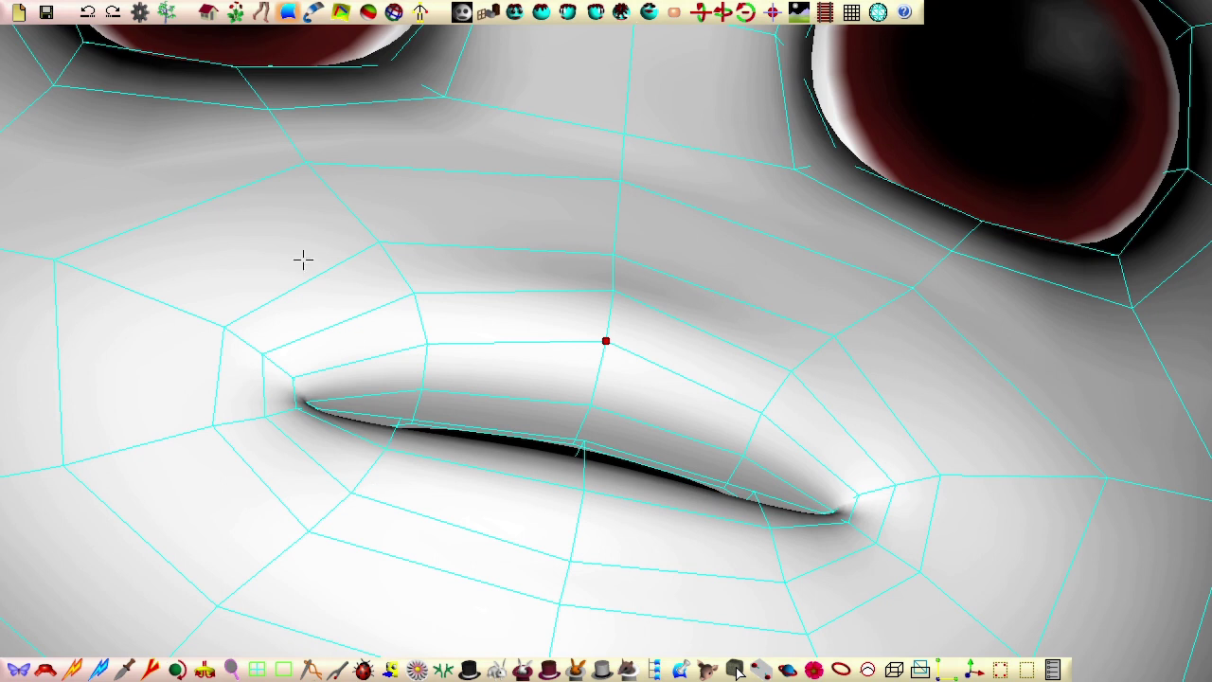
{"action": "left_click", "coordinate": [18, 13]}
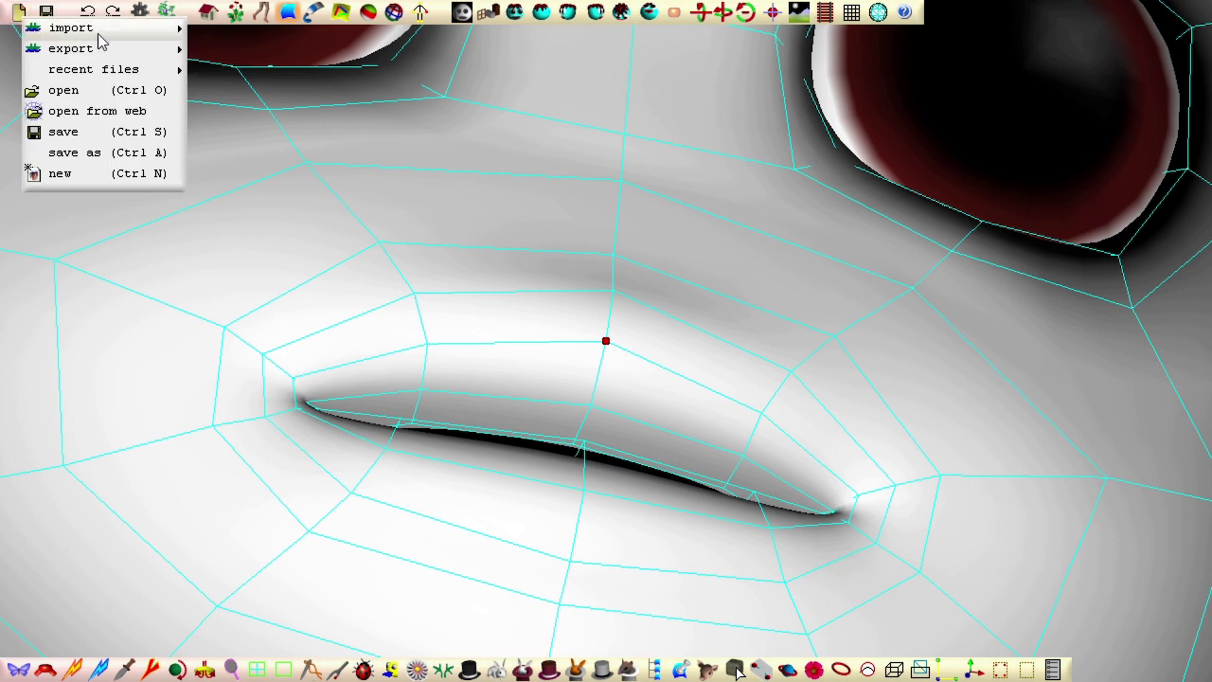
{"action": "mouse_move", "coordinate": [104, 31]}
{"action": "left_click", "coordinate": [244, 28]}
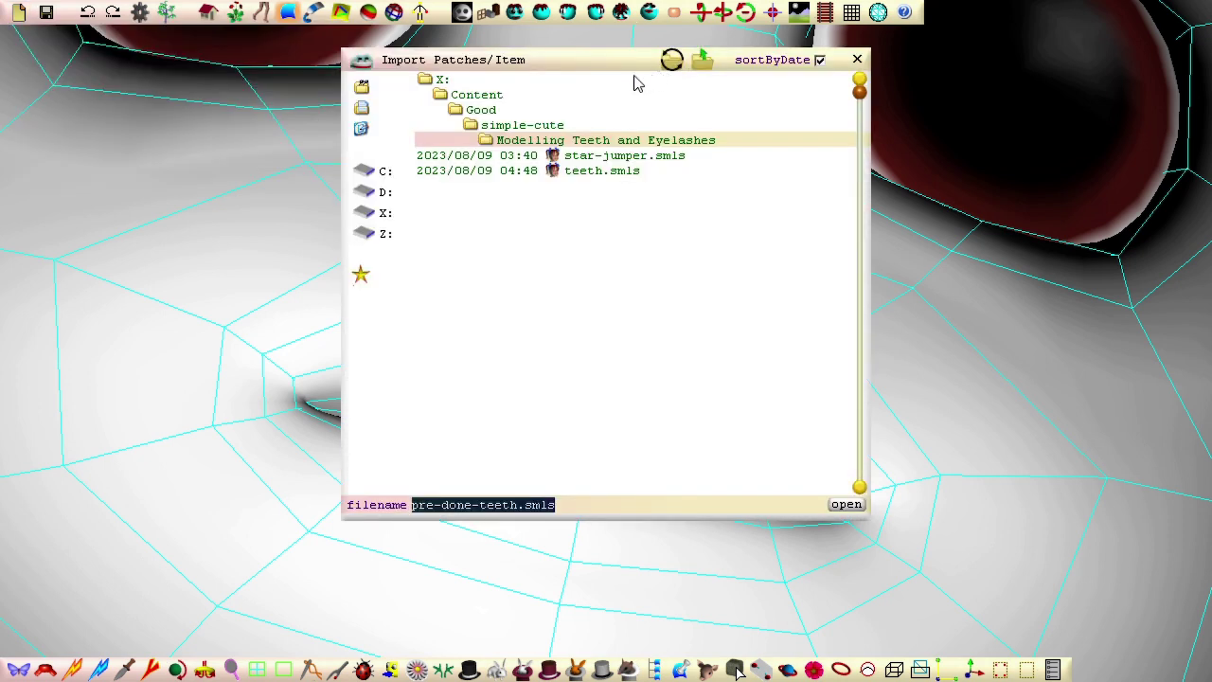
{"action": "left_click", "coordinate": [593, 171]}
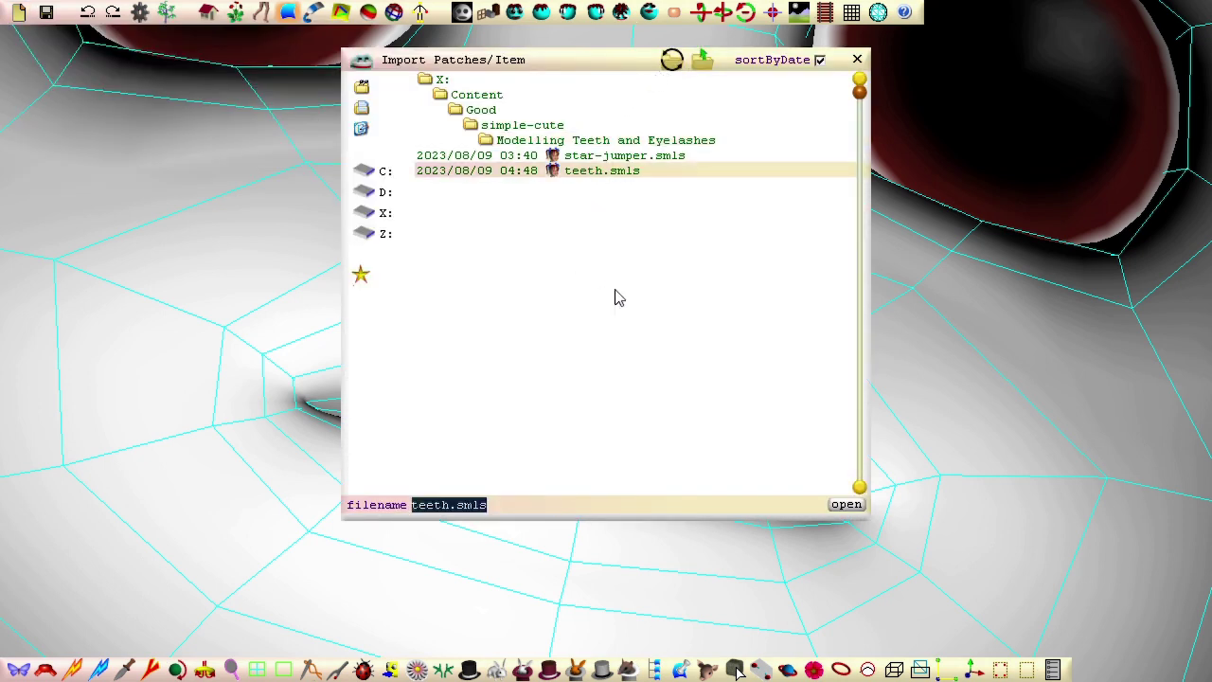
{"action": "left_click", "coordinate": [846, 505]}
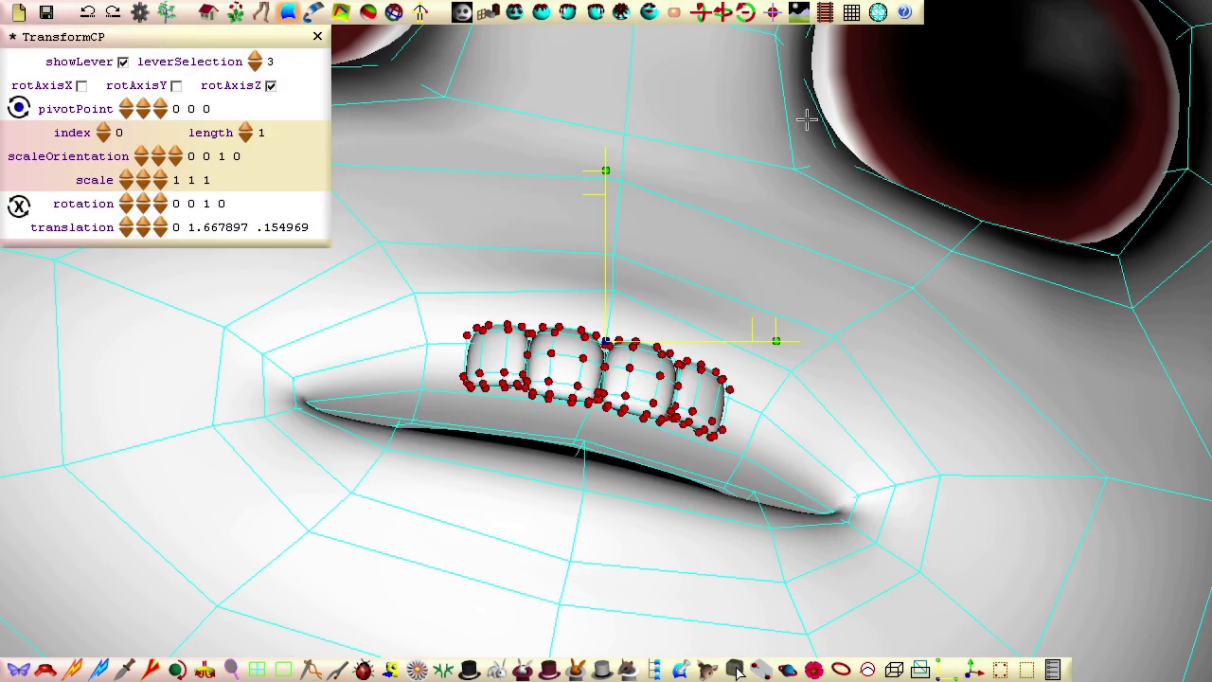
Step: Scale up the imported teeth slightly and move them behind the lips to translation 0 1.668546 .140946
{"action": "left_click", "coordinate": [515, 12]}
{"action": "left_click_drag", "start_coordinate": [776, 341], "coordinate": [817, 341]}
{"action": "left_click_drag", "start_coordinate": [834, 230], "coordinate": [568, 248]}
{"action": "left_click", "coordinate": [974, 669]}
{"action": "left_click_drag", "start_coordinate": [538, 344], "coordinate": [641, 338]}
{"action": "left_click_drag", "start_coordinate": [382, 417], "coordinate": [861, 425]}
{"action": "left_click", "coordinate": [515, 12]}
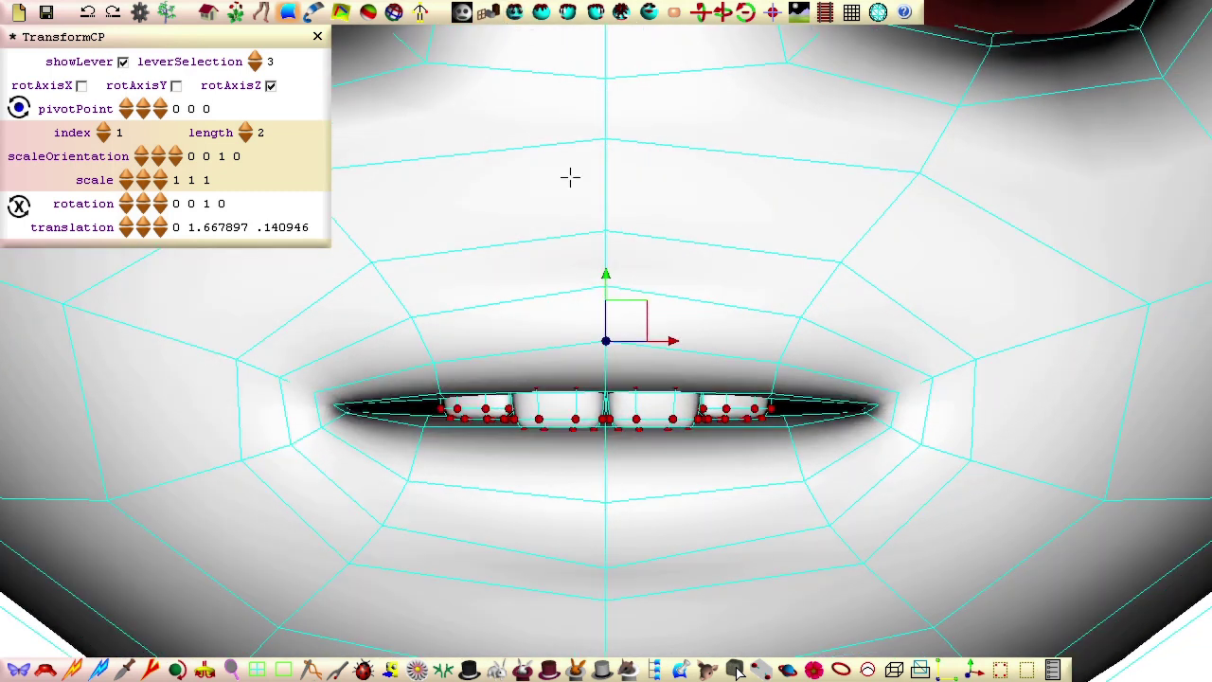
{"action": "left_click_drag", "start_coordinate": [606, 273], "coordinate": [607, 268]}
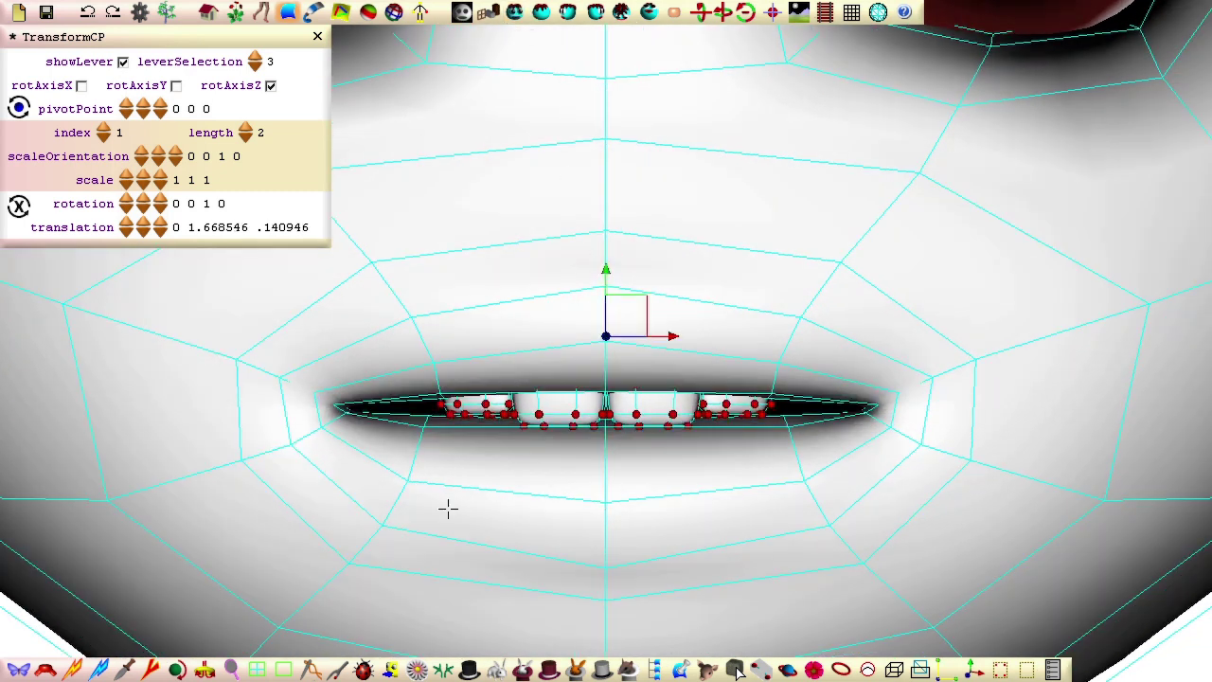
Step: Hide the surrounding control mesh, select the mirrored outer tooth's patch and raise it slightly in the front view
{"action": "left_click", "coordinate": [472, 669]}
{"action": "left_click", "coordinate": [737, 669]}
{"action": "left_click", "coordinate": [475, 405]}
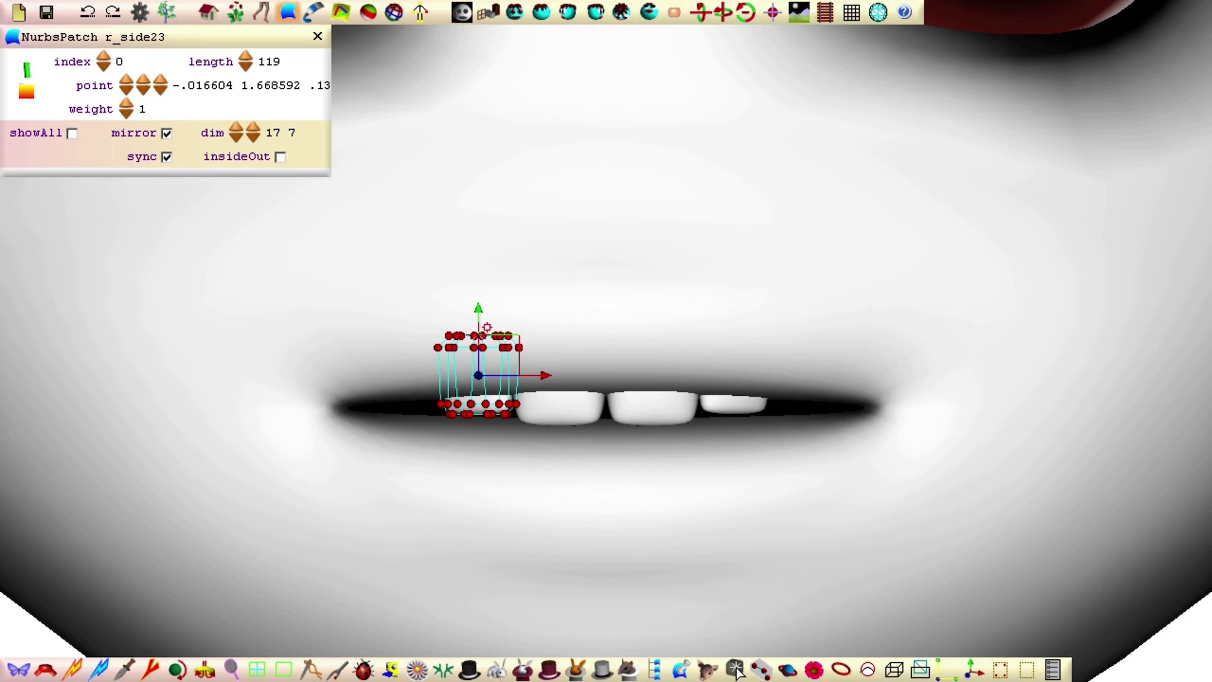
{"action": "left_click_drag", "start_coordinate": [479, 310], "coordinate": [480, 303]}
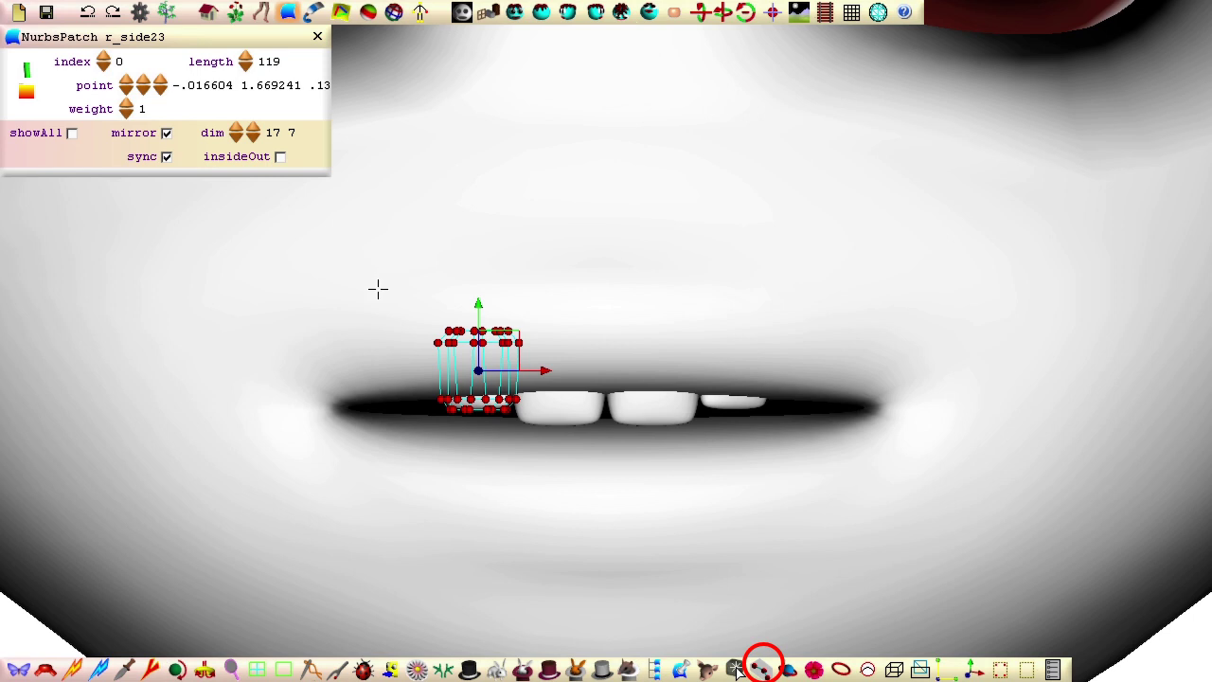
Step: Show the control meshes of all four teeth, select all their points and isolate them from the head
{"action": "left_click", "coordinate": [575, 669]}
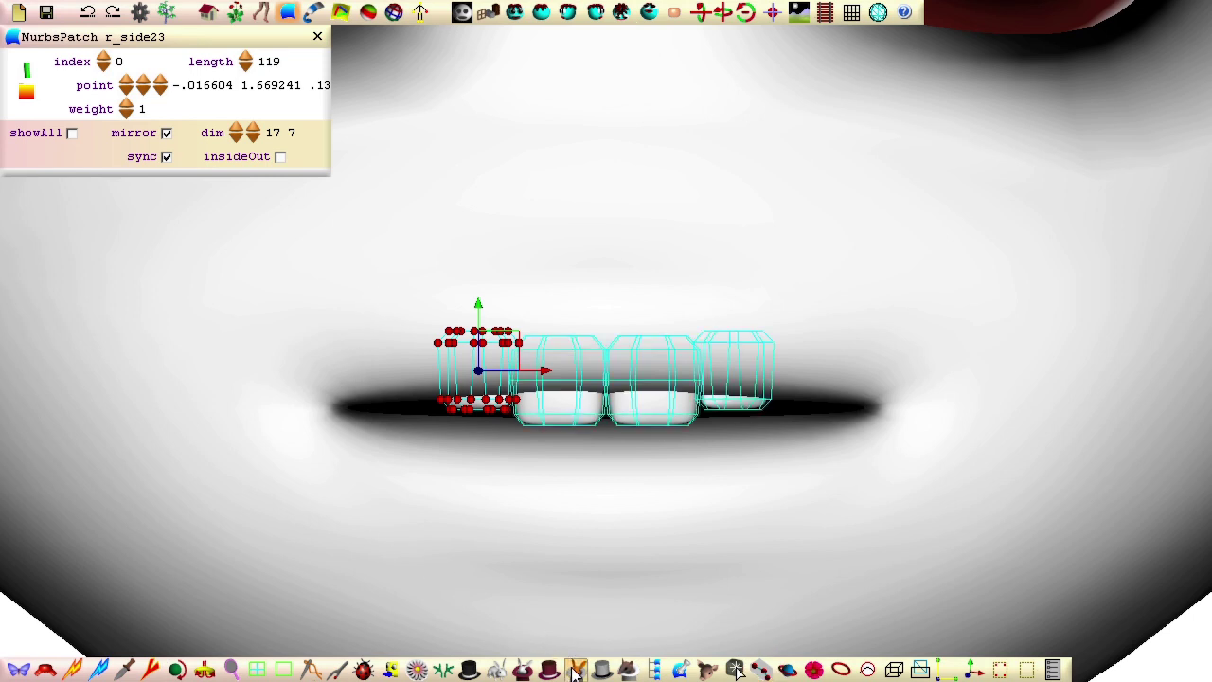
{"action": "left_click_drag", "start_coordinate": [344, 243], "coordinate": [928, 561]}
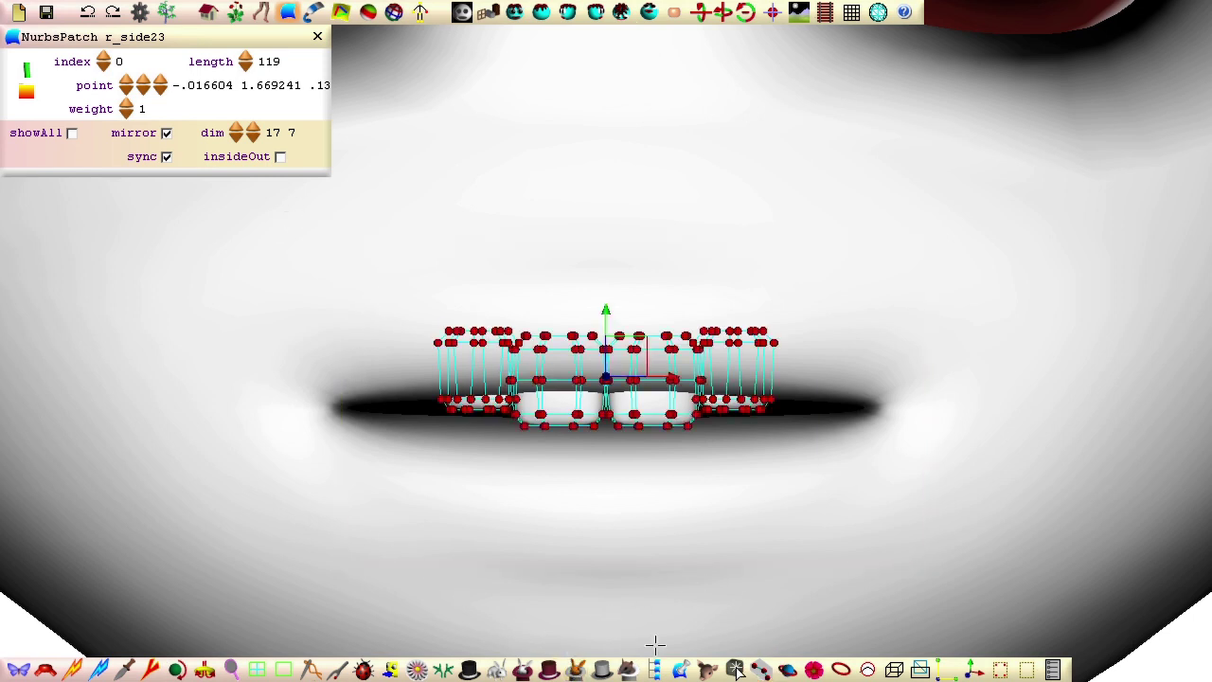
{"action": "left_click", "coordinate": [707, 669]}
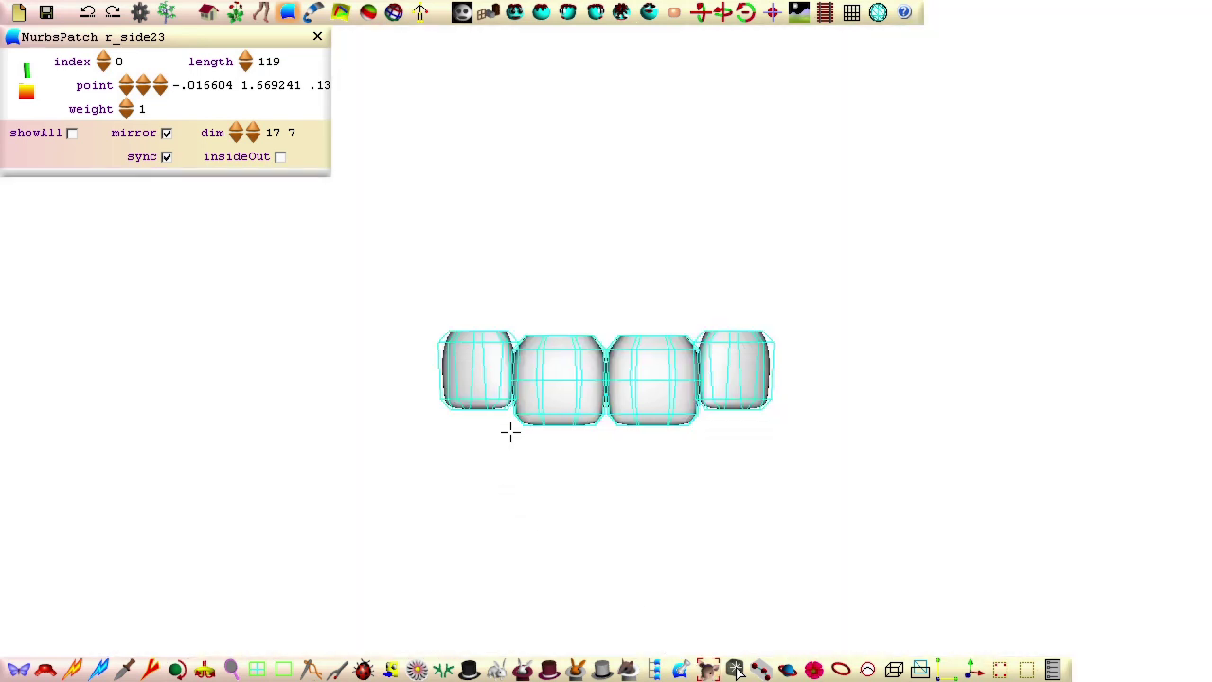
Step: Select a group of tooth control points, nudge them slightly sideways and end the isolation
{"action": "scroll", "coordinate": [458, 459], "scroll_direction": "up", "scroll_amount": 5}
{"action": "left_click", "coordinate": [527, 669]}
{"action": "left_click_drag", "start_coordinate": [403, 284], "coordinate": [723, 492]}
{"action": "left_click_drag", "start_coordinate": [718, 412], "coordinate": [724, 412]}
{"action": "left_click", "coordinate": [710, 669]}
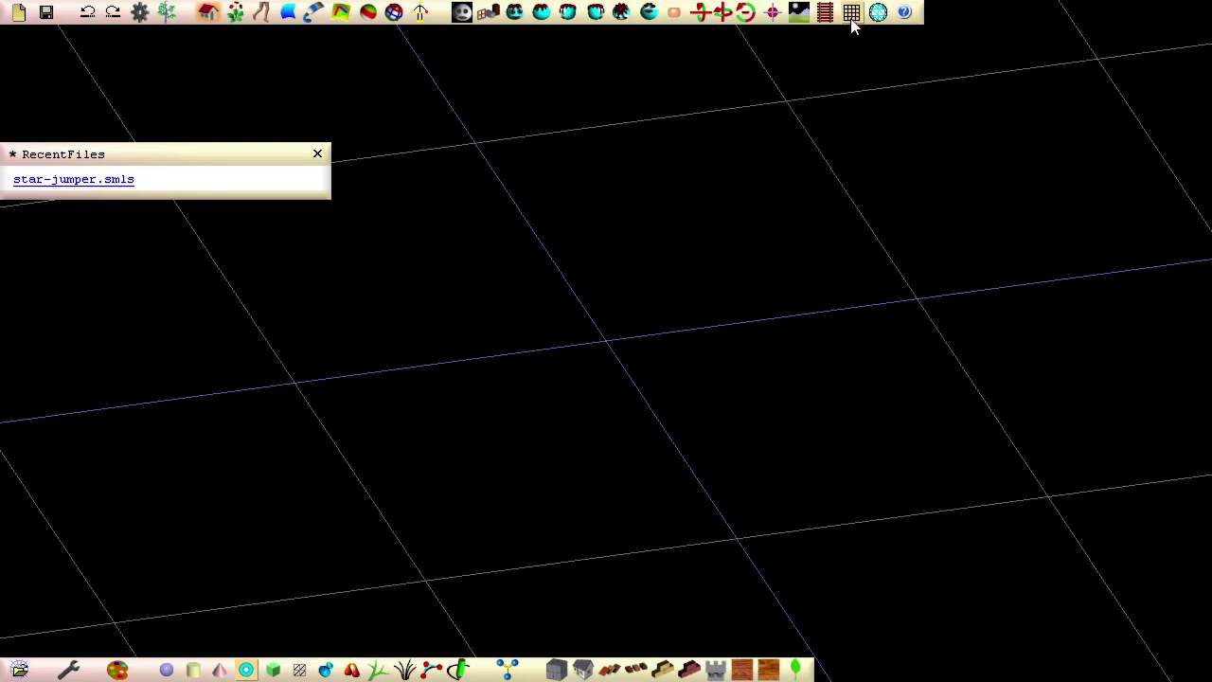
Step: Set the grid scale to .1 and show its subsquares
{"action": "left_click", "coordinate": [852, 14]}
{"action": "left_click", "coordinate": [142, 61]}
{"action": "type", "text": ".1"}
{"action": "left_click", "coordinate": [123, 157]}
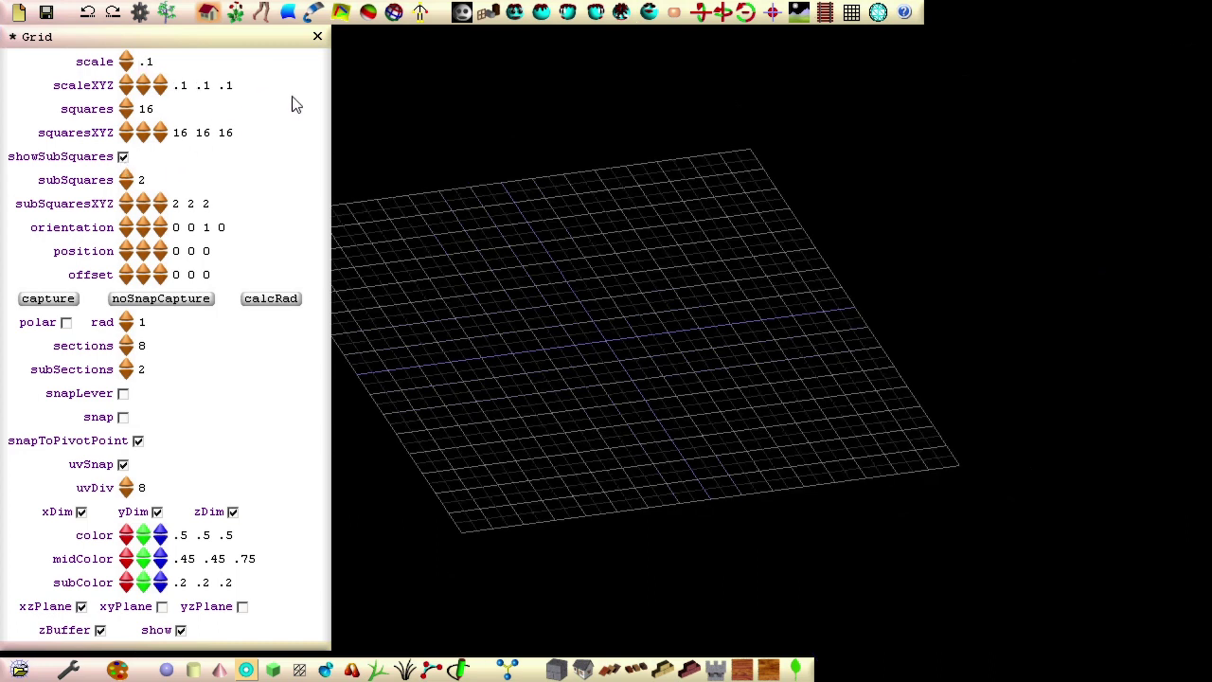
Step: Add a mirrored sphere with a radius of about .0226, centred on the grid's horizontal axis at x about -.05
{"action": "left_click", "coordinate": [621, 12]}
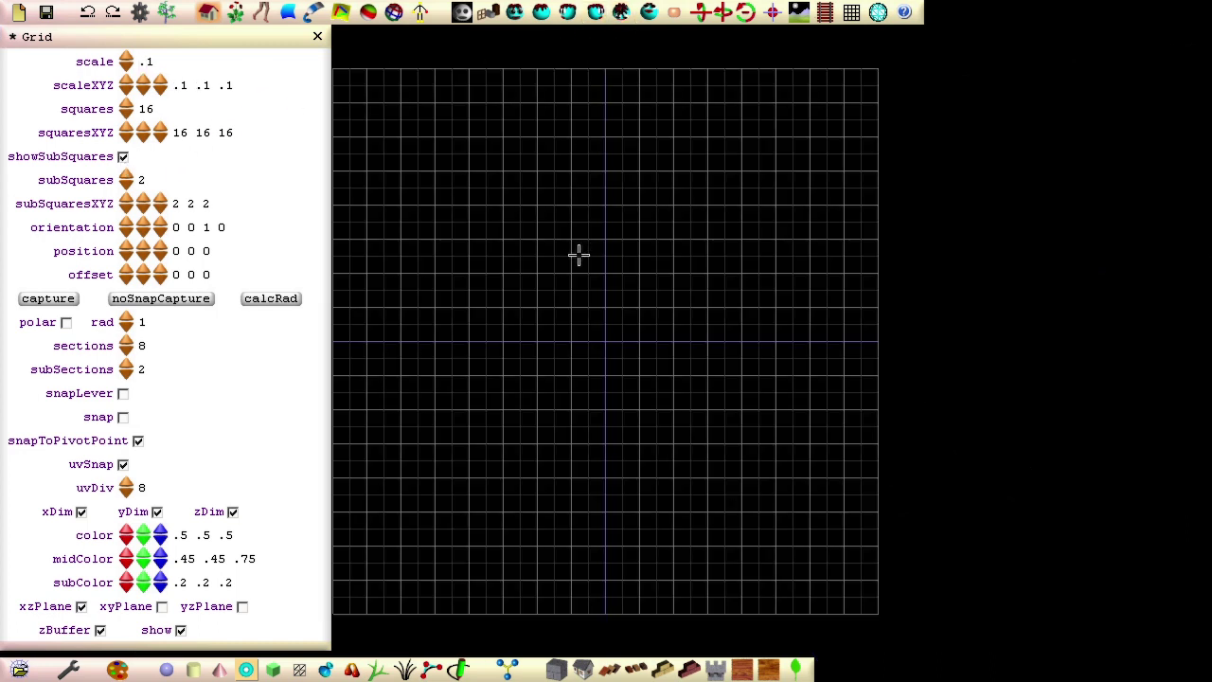
{"action": "scroll", "coordinate": [489, 596], "scroll_direction": "up", "scroll_amount": 3}
{"action": "scroll", "coordinate": [389, 518], "scroll_direction": "up", "scroll_amount": 2}
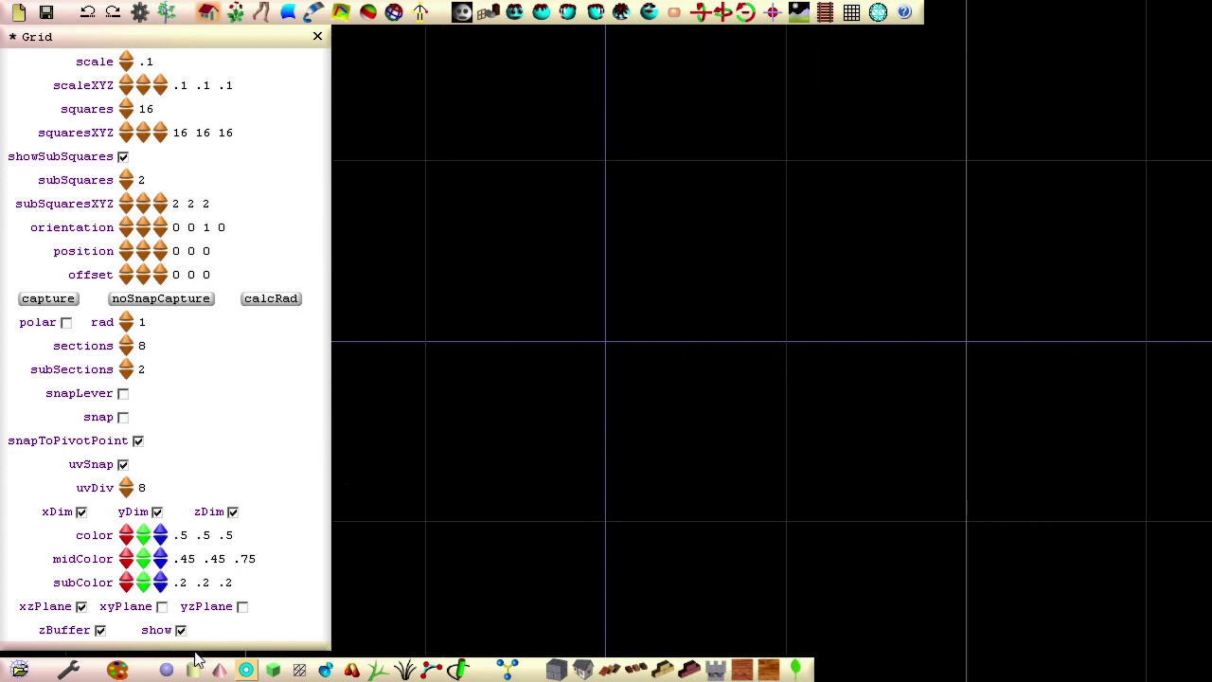
{"action": "left_click", "coordinate": [166, 669]}
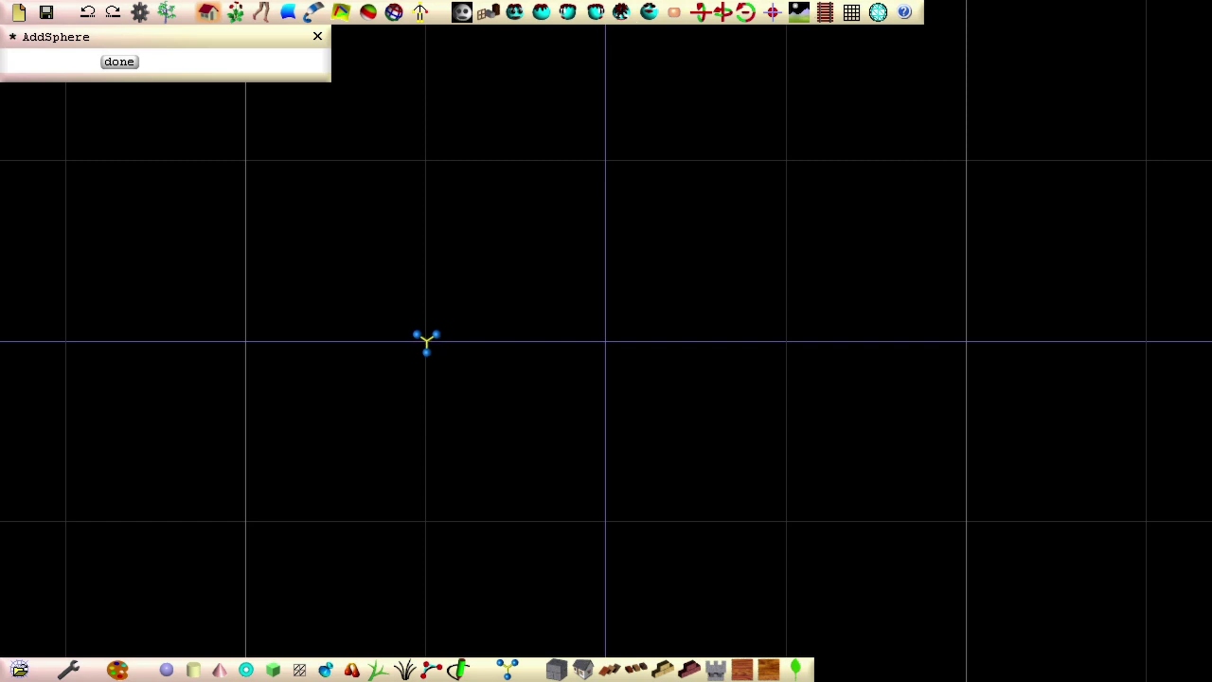
{"action": "left_click", "coordinate": [426, 343]}
{"action": "left_click_drag", "start_coordinate": [447, 343], "coordinate": [508, 342]}
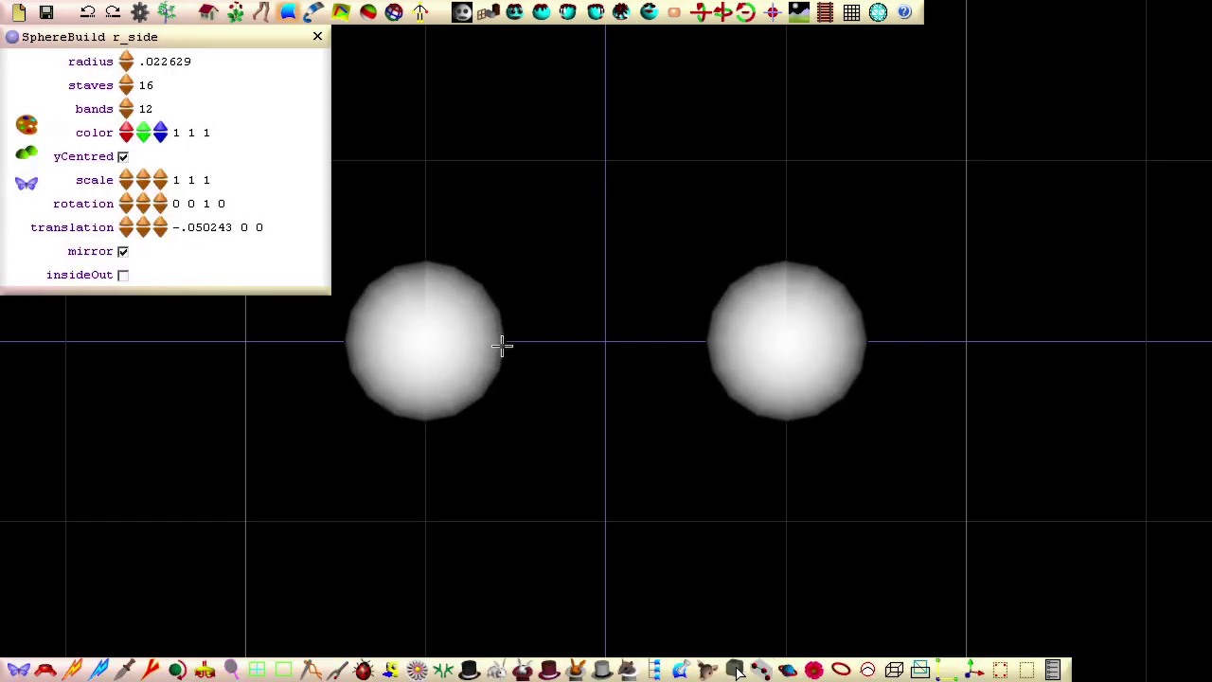
Step: Convert the sphere to a stitched patch with 4 control staves and 3 control bands, and plug in a Stem
{"action": "left_click", "coordinate": [26, 182]}
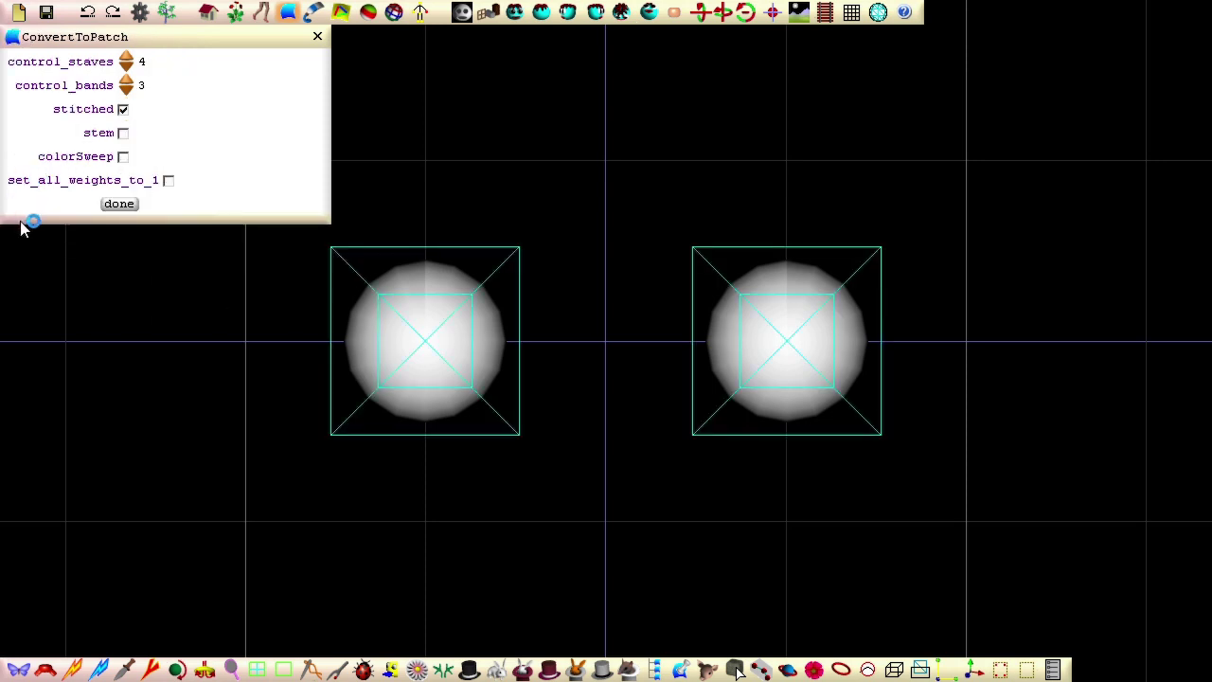
{"action": "left_click", "coordinate": [119, 203]}
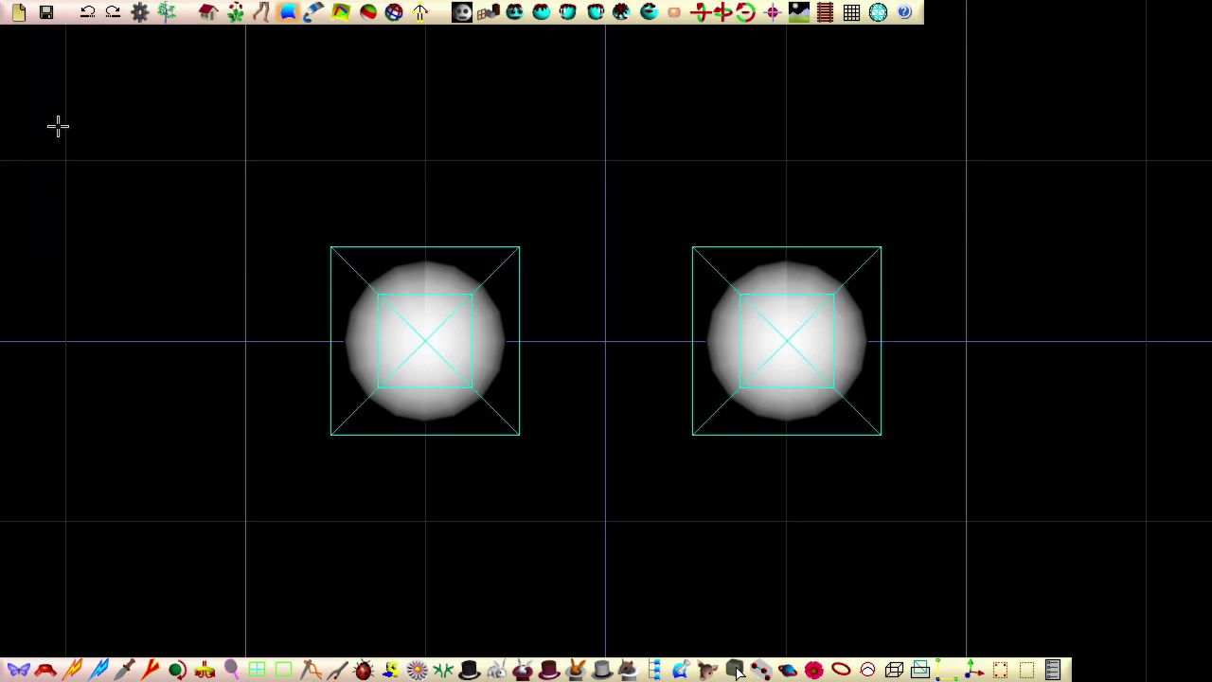
{"action": "left_click", "coordinate": [140, 12]}
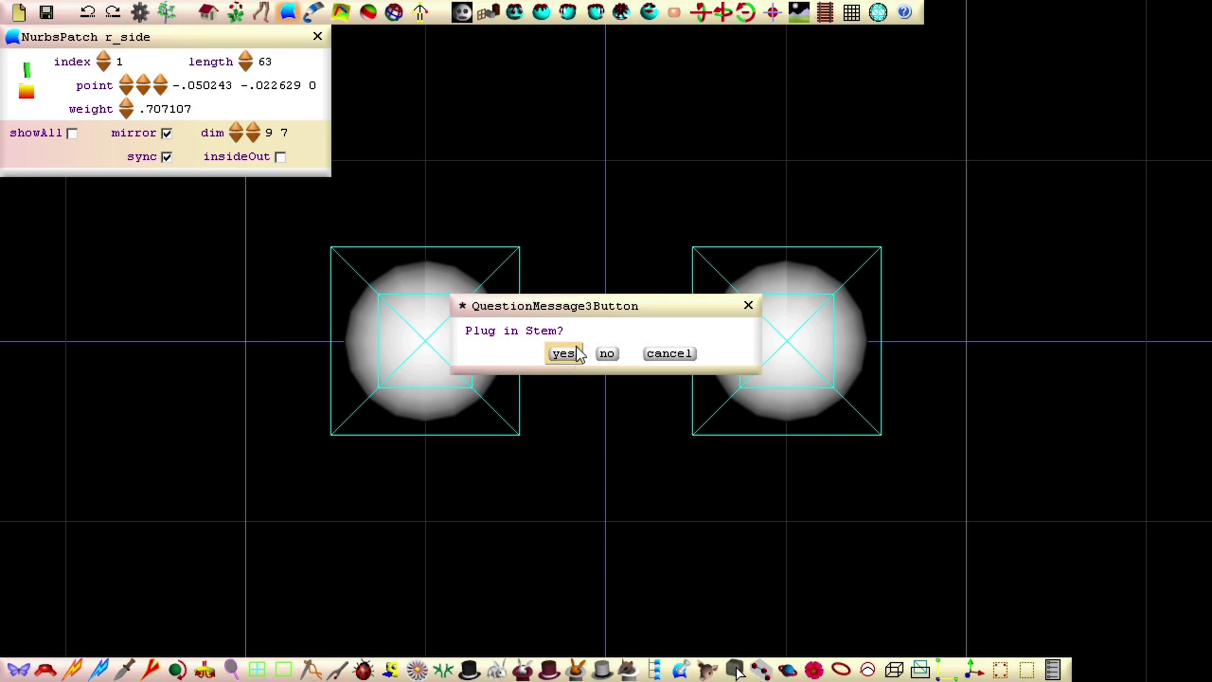
{"action": "left_click", "coordinate": [569, 352]}
Step: Set the Stem to 24 staves, 24 bands and a yDistance of .5, and disable endSP to leave an open hemisphere
{"action": "middle_click_drag", "start_coordinate": [464, 192], "coordinate": [566, 559]}
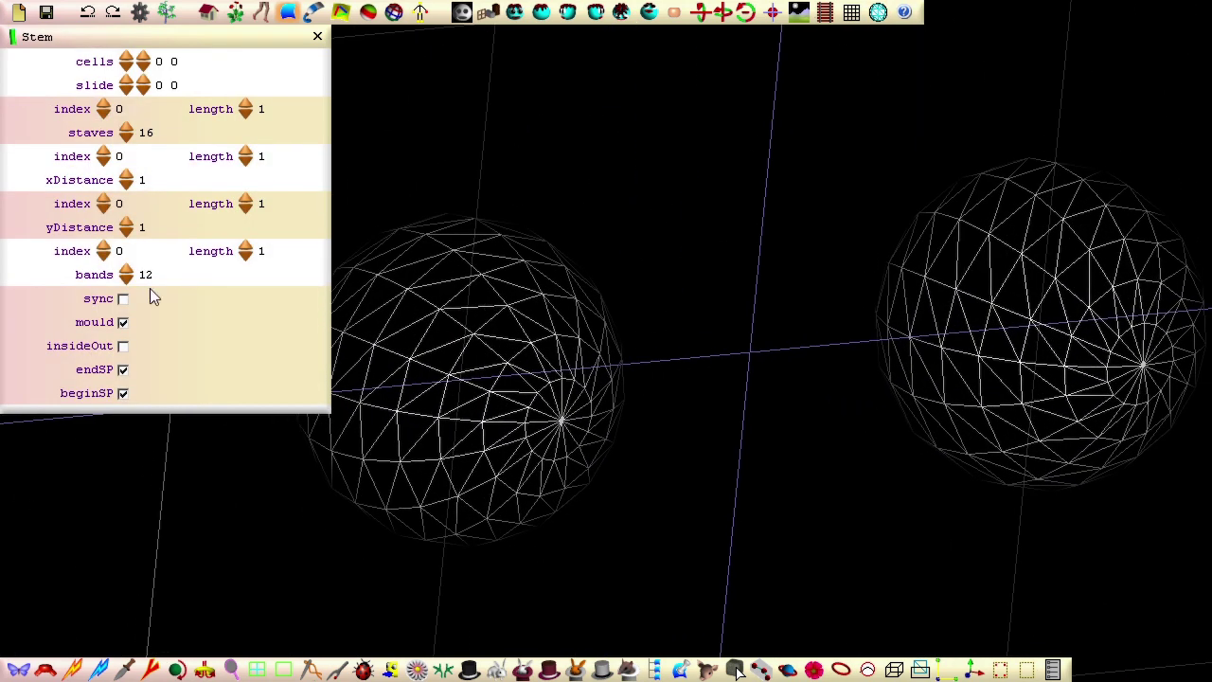
{"action": "left_click_drag", "start_coordinate": [126, 125], "coordinate": [126, 127]}
{"action": "left_click_drag", "start_coordinate": [126, 274], "coordinate": [128, 274]}
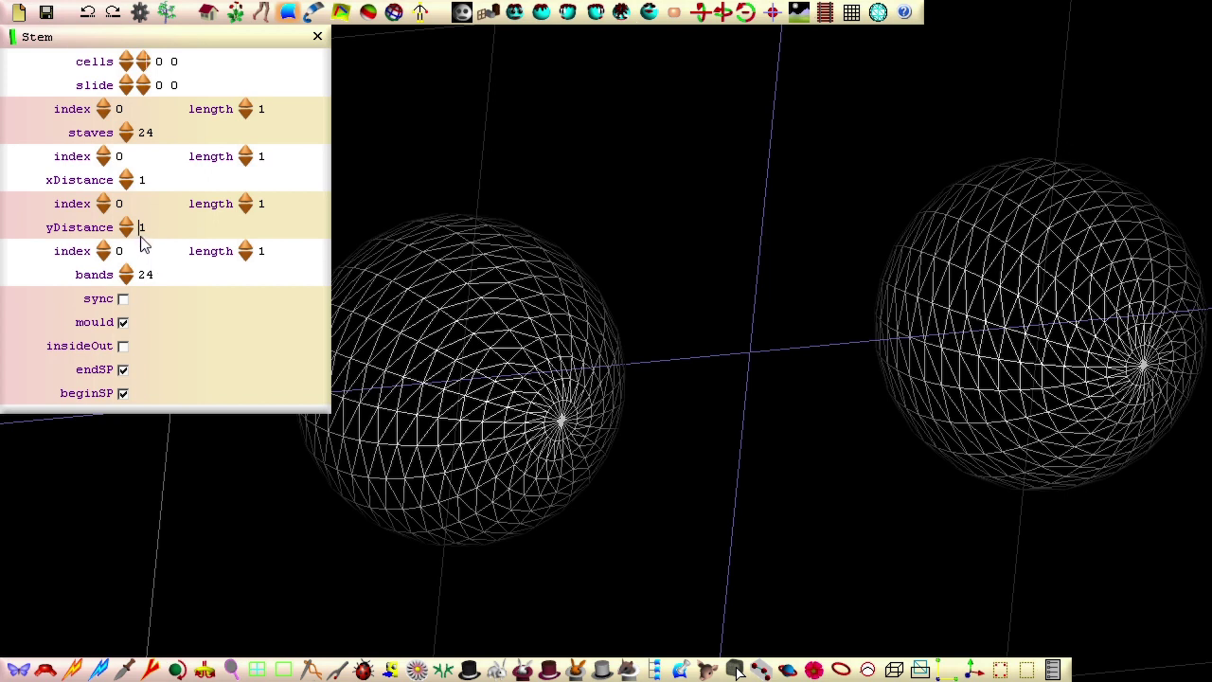
{"action": "type", "text": ".5"}
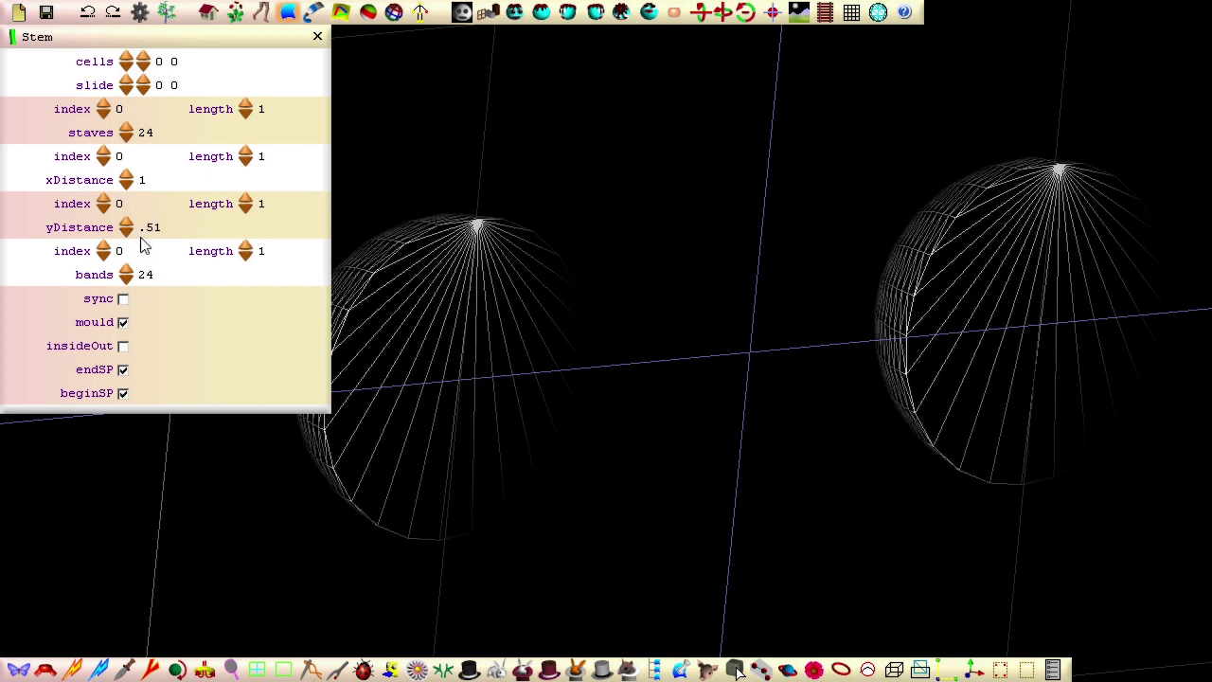
{"action": "key", "text": "Delete"}
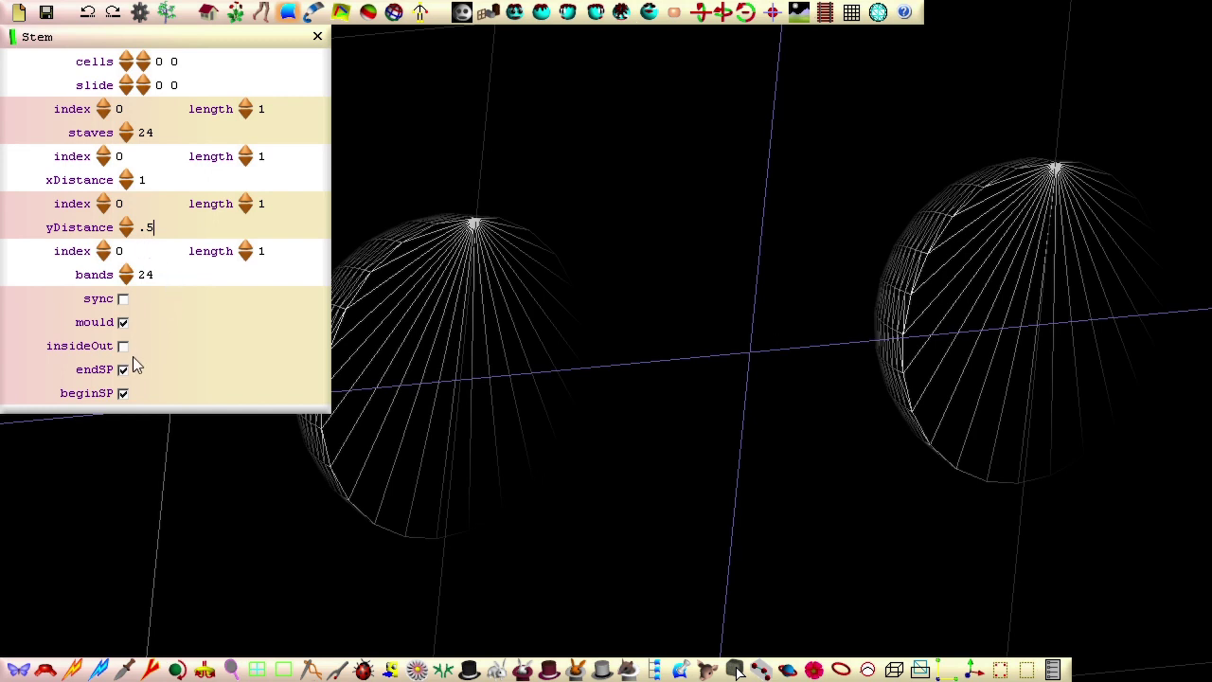
{"action": "left_click", "coordinate": [123, 370]}
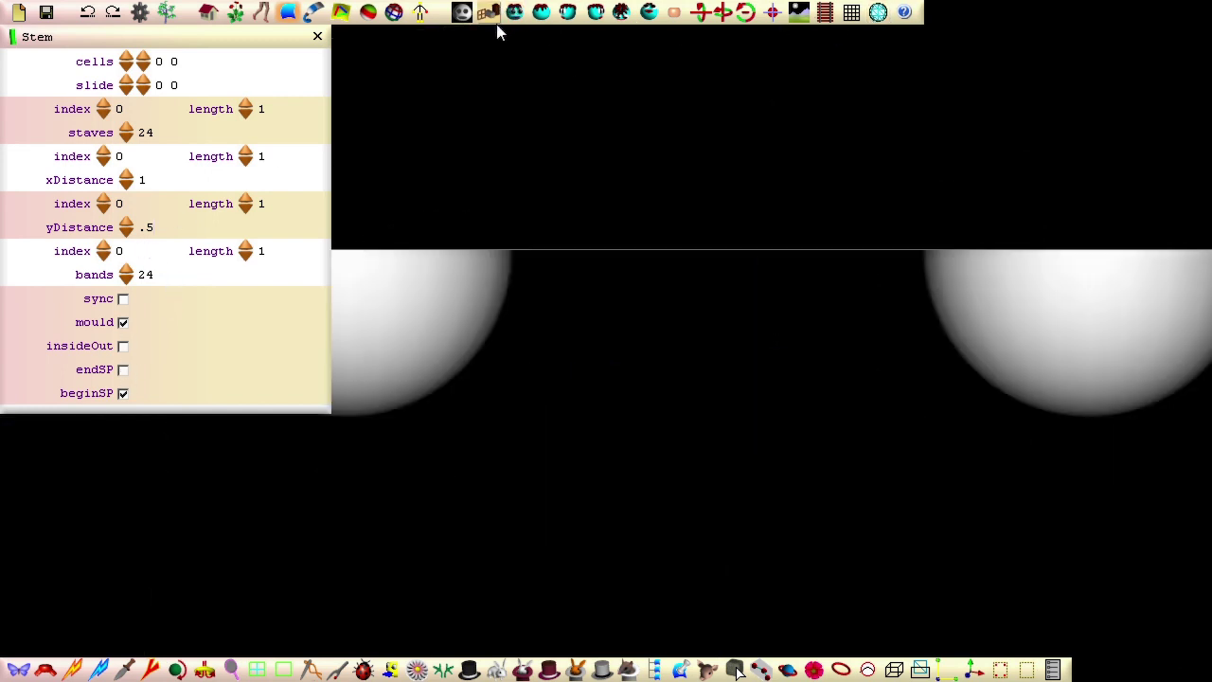
Step: Switch the grid to the yz plane with snapLever enabled and rotate all the hemisphere's control points 90° counter-clockwise in the side view
{"action": "left_click", "coordinate": [288, 12]}
{"action": "middle_click_drag", "start_coordinate": [129, 368], "coordinate": [211, 532]}
{"action": "left_click_drag", "start_coordinate": [175, 215], "coordinate": [731, 646]}
{"action": "left_click", "coordinate": [594, 13]}
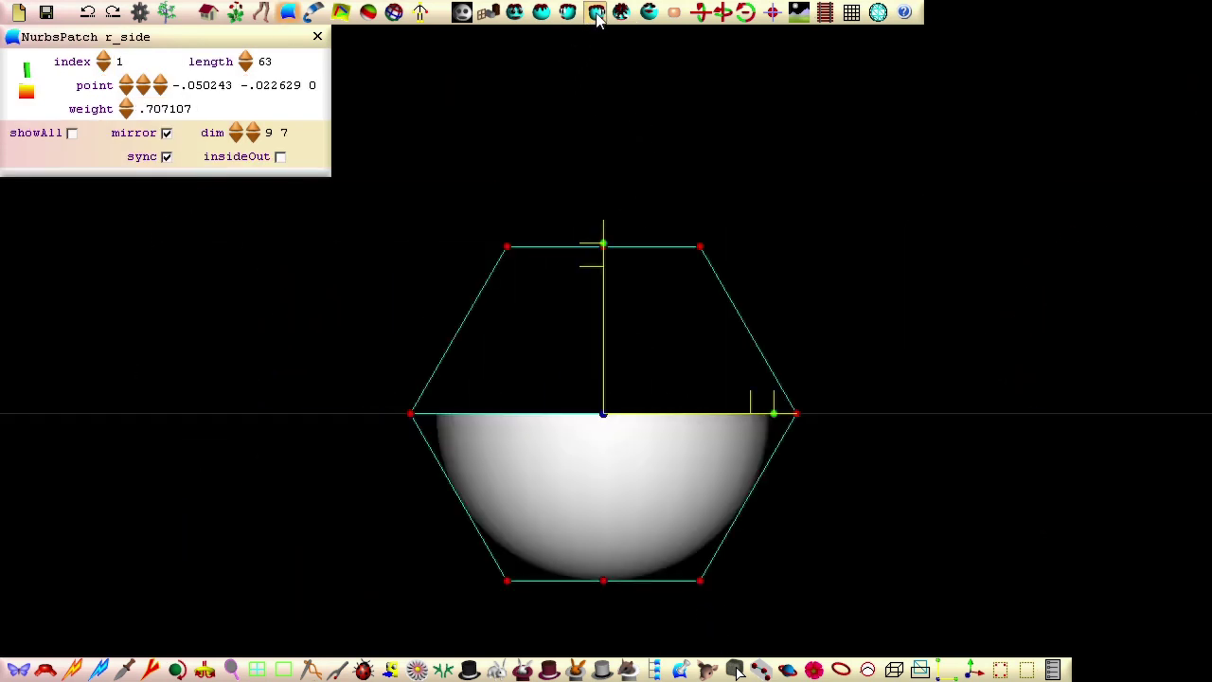
{"action": "left_click", "coordinate": [848, 17]}
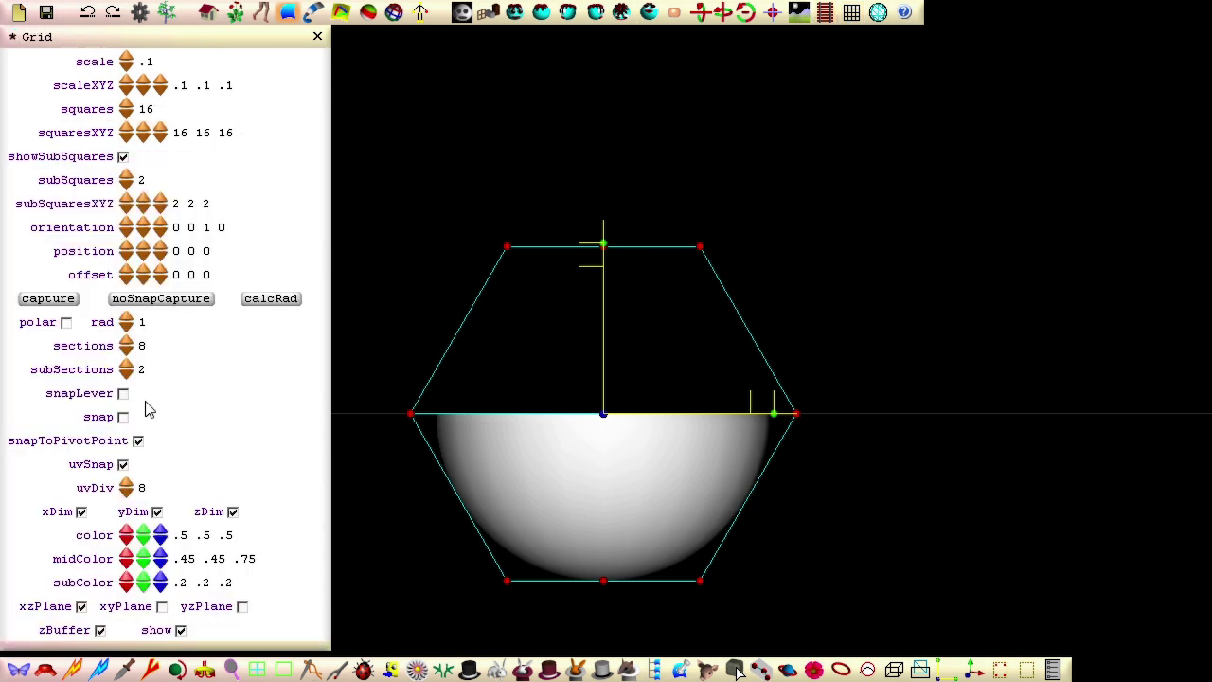
{"action": "left_click", "coordinate": [242, 607]}
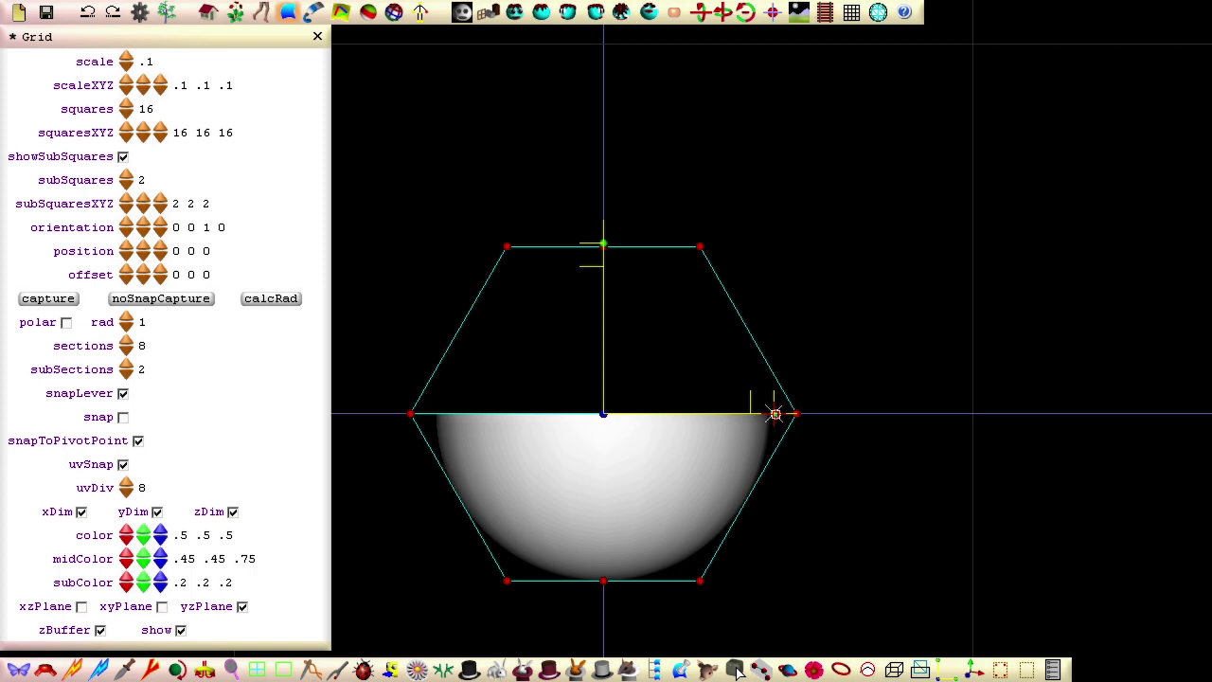
{"action": "left_click_drag", "start_coordinate": [774, 414], "coordinate": [616, 128]}
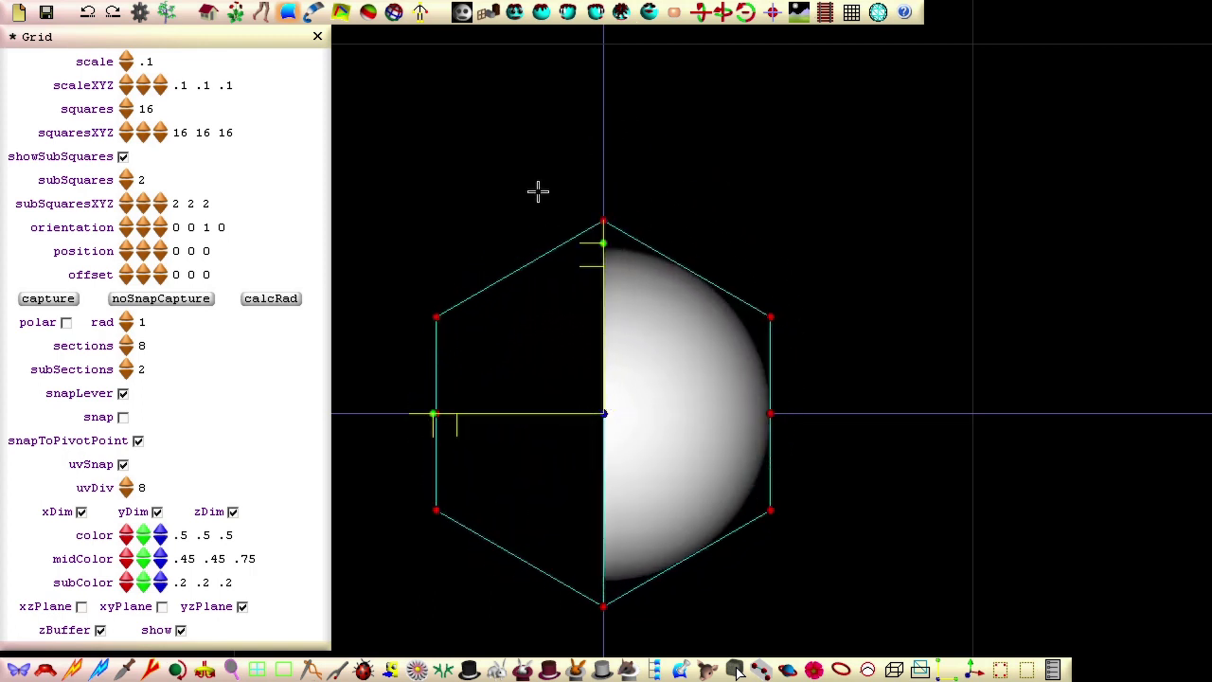
Step: Plug a ColorSweep into the hemisphere's NURBS patch
{"action": "left_click", "coordinate": [515, 13]}
{"action": "middle_click_drag", "start_coordinate": [454, 108], "coordinate": [541, 51]}
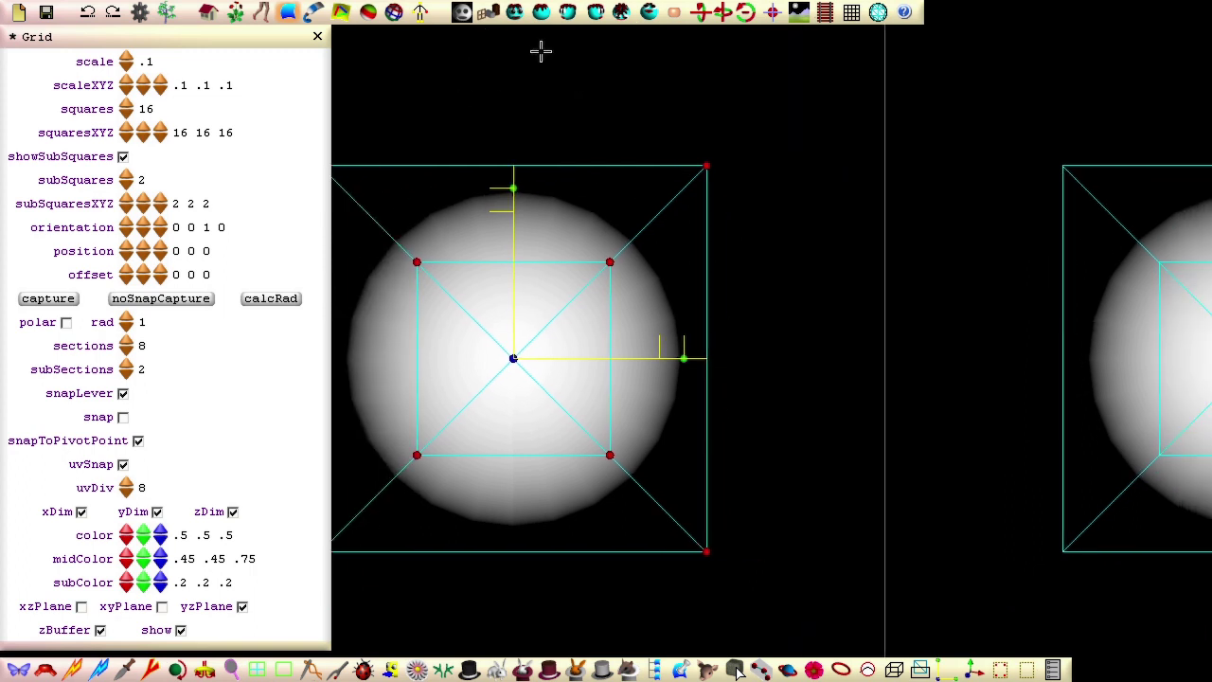
{"action": "middle_click_drag", "start_coordinate": [426, 76], "coordinate": [607, 248]}
{"action": "left_click", "coordinate": [760, 672]}
{"action": "left_click", "coordinate": [139, 12]}
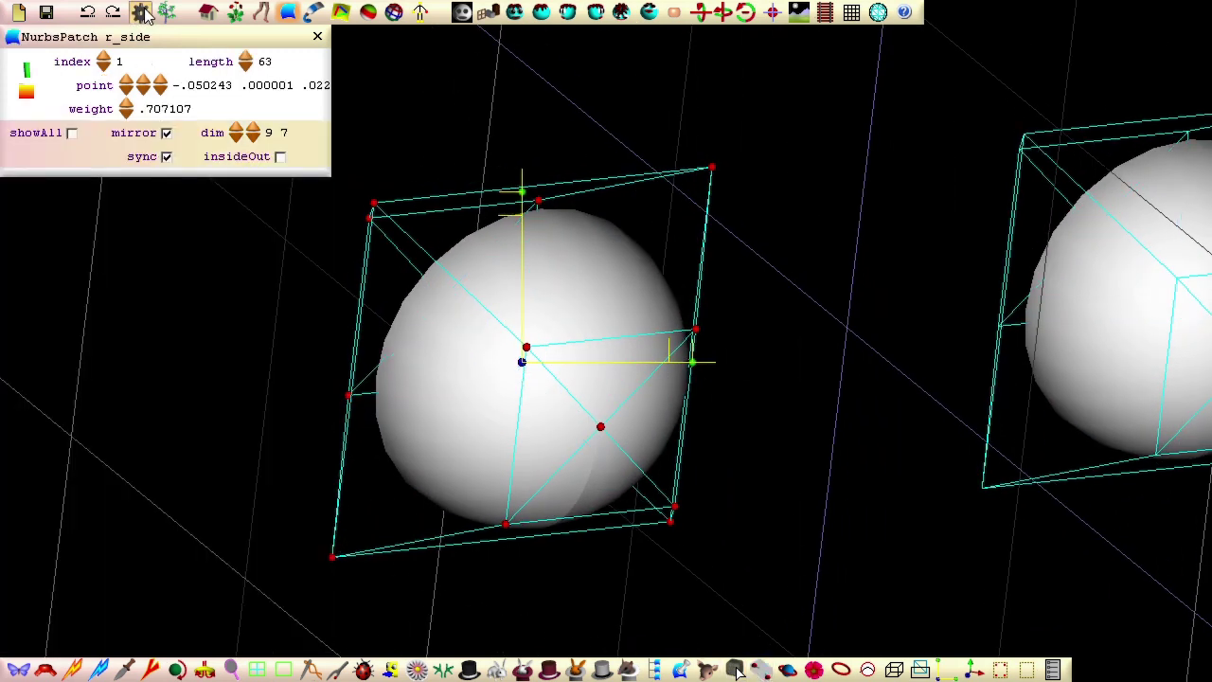
{"action": "left_click", "coordinate": [561, 352]}
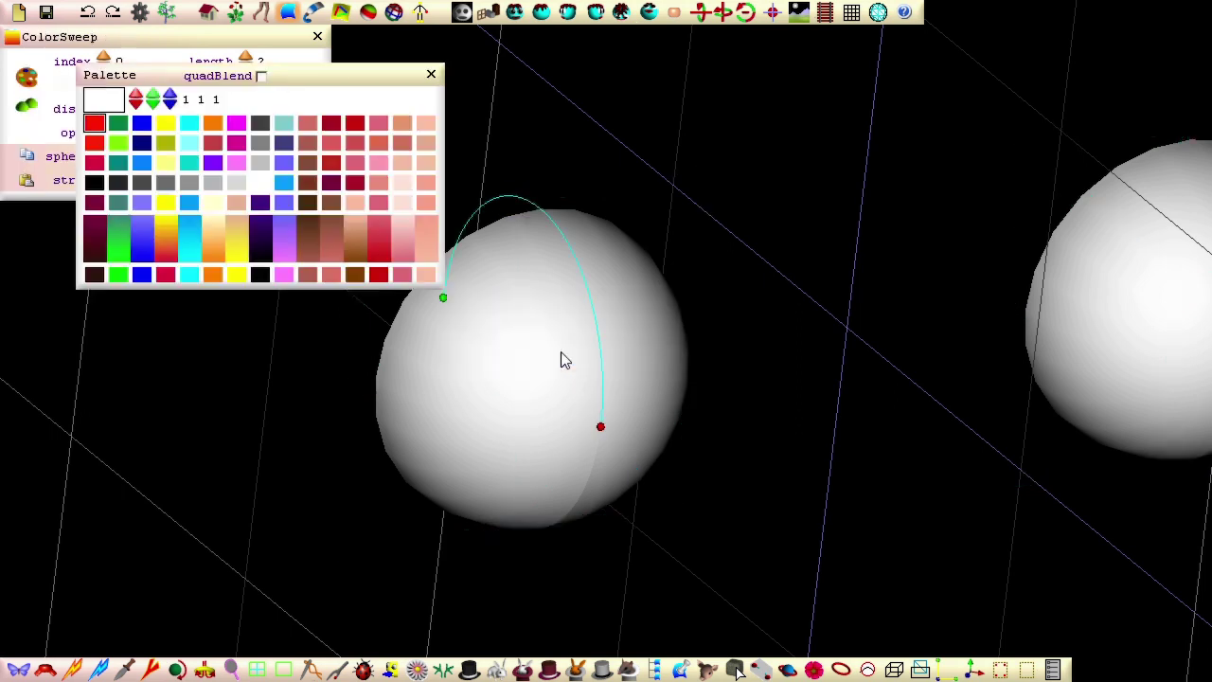
Step: Set the ColorSweep's front end point to black and add a white point on the curve partway back from it
{"action": "left_click", "coordinate": [94, 182]}
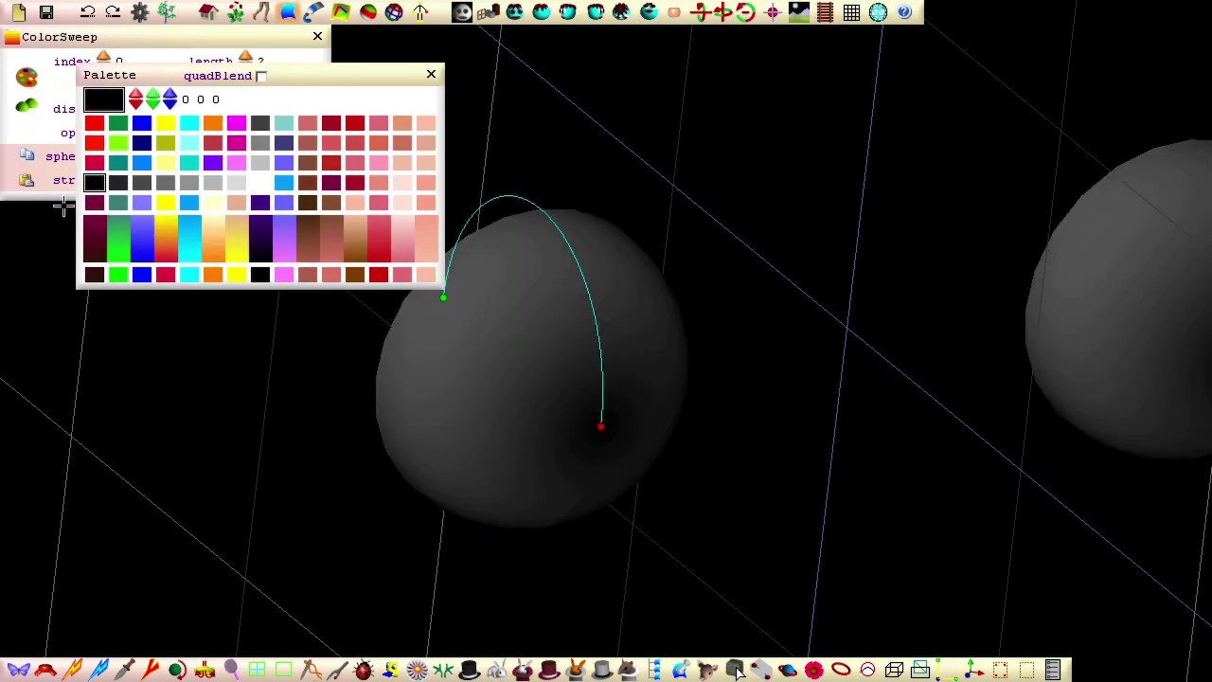
{"action": "left_click", "coordinate": [596, 13]}
{"action": "scroll", "coordinate": [558, 427], "scroll_direction": "up", "scroll_amount": 14}
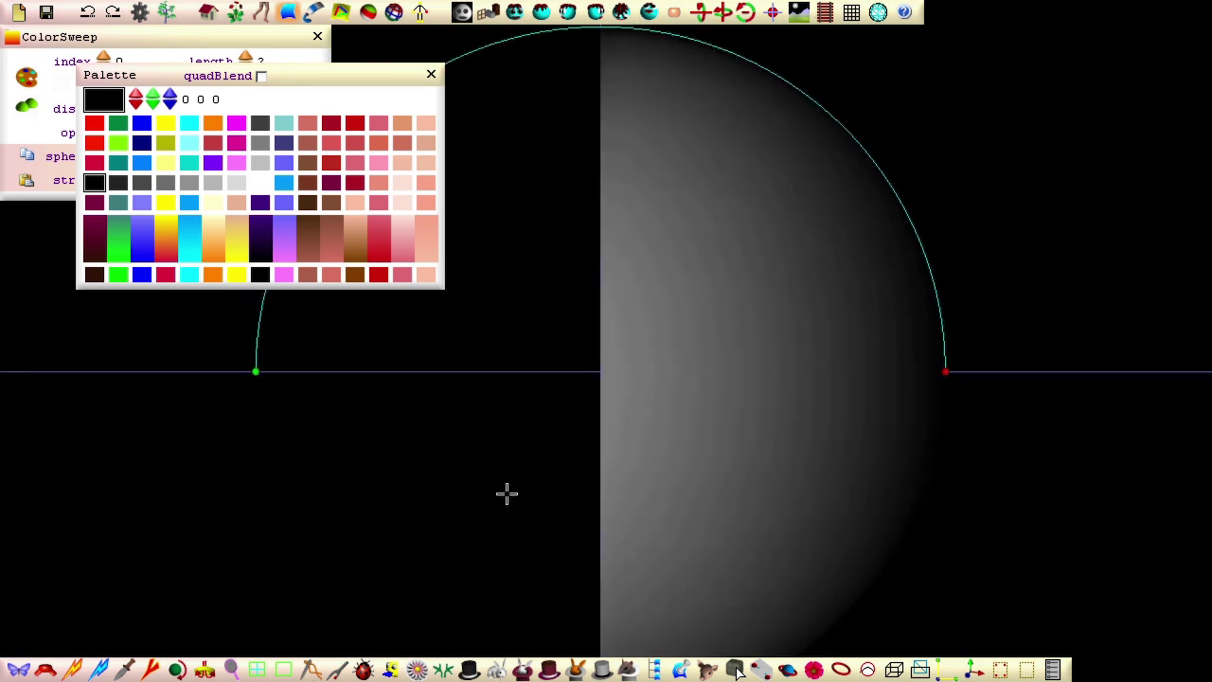
{"action": "scroll", "coordinate": [506, 492], "scroll_direction": "down", "scroll_amount": 1}
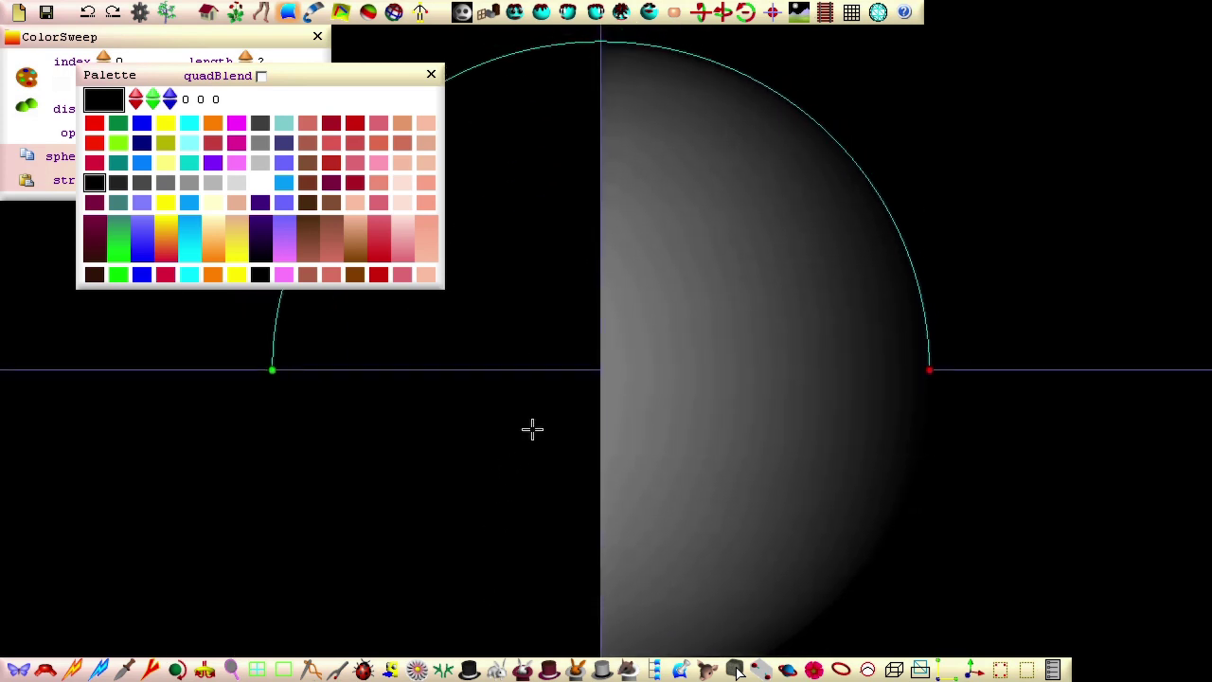
{"action": "left_click", "coordinate": [825, 129]}
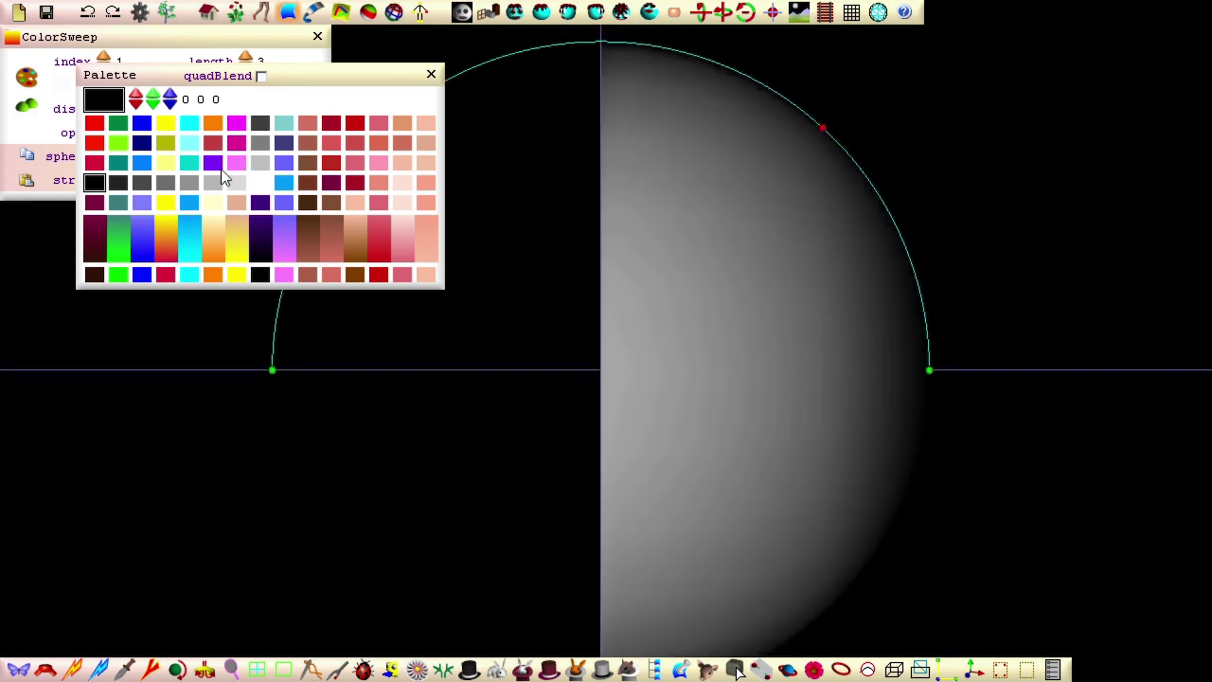
{"action": "left_click", "coordinate": [260, 183]}
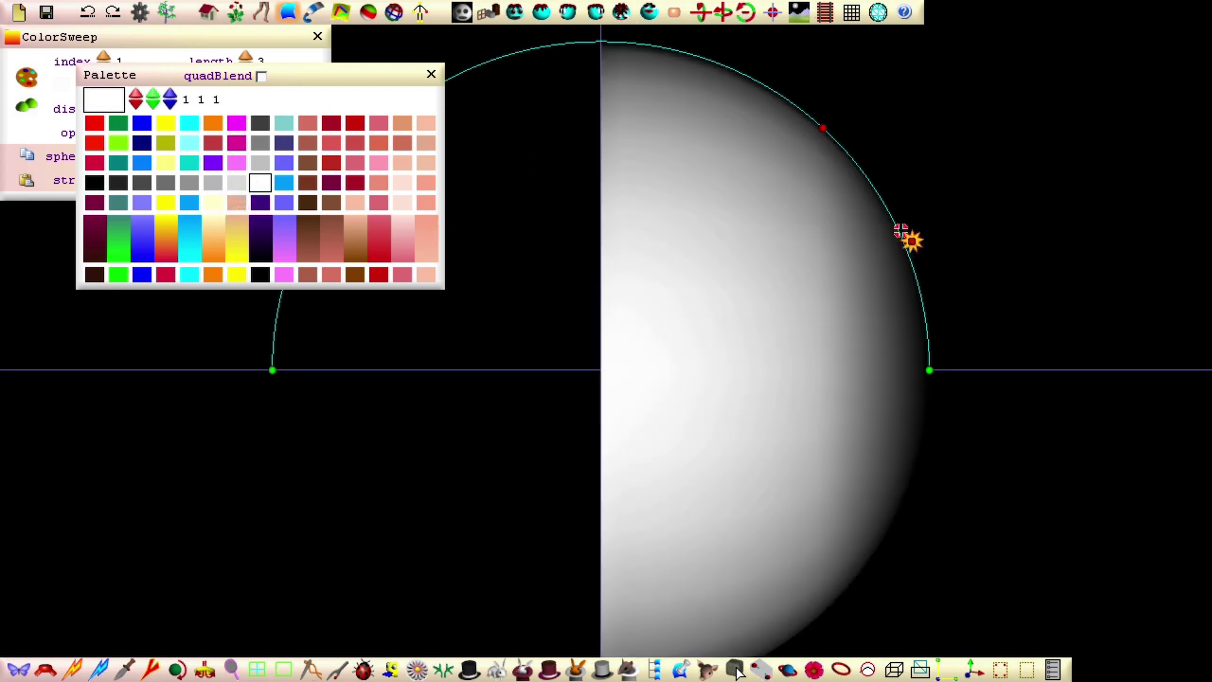
Step: Add a black sweep point for the pupil's edge and a light blue (.008 .608 .984) point just outside it
{"action": "left_click", "coordinate": [903, 242]}
{"action": "left_click", "coordinate": [94, 185]}
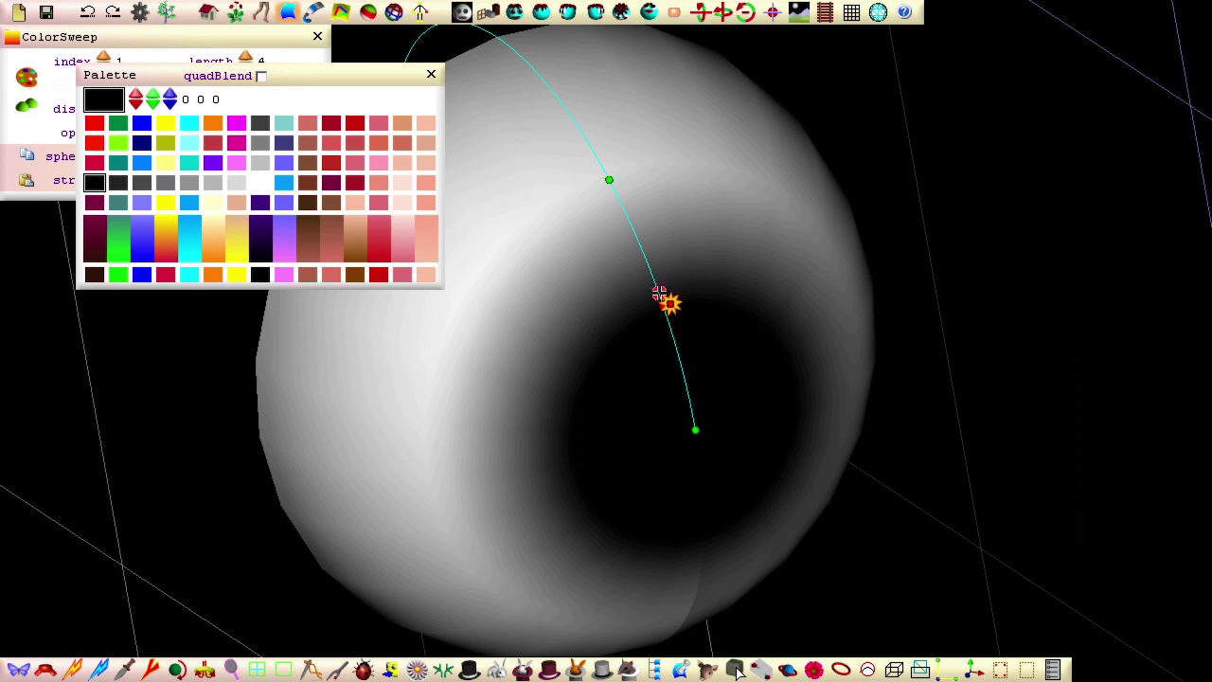
{"action": "left_click", "coordinate": [656, 293]}
{"action": "left_click", "coordinate": [283, 185]}
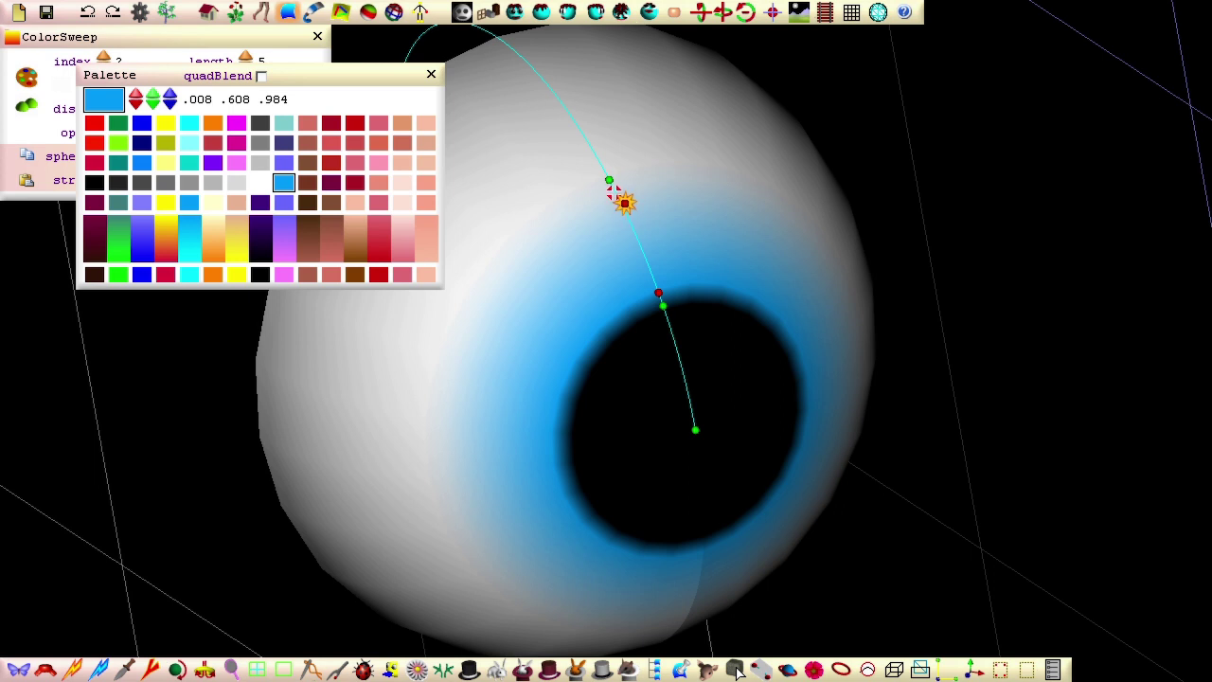
Step: Add a blue (0 0 1) sweep point at the iris's outer edge and a light blue (.008 .608 .984) point midway across the iris
{"action": "left_click", "coordinate": [613, 193]}
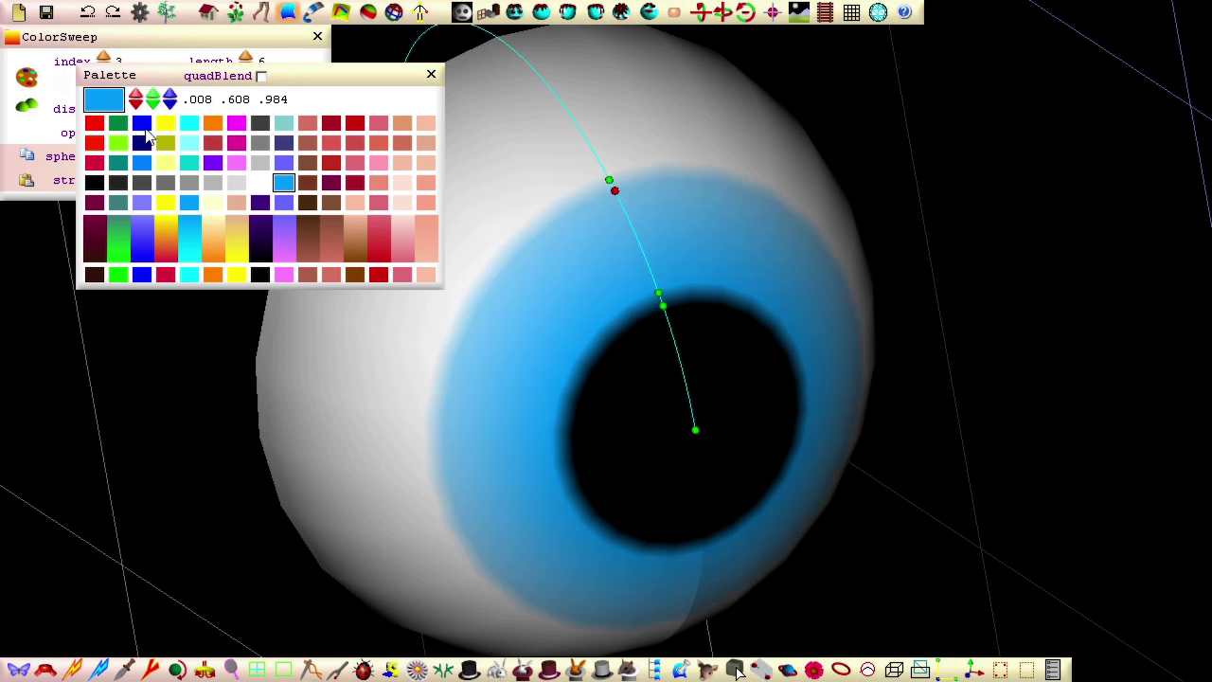
{"action": "left_click", "coordinate": [145, 125]}
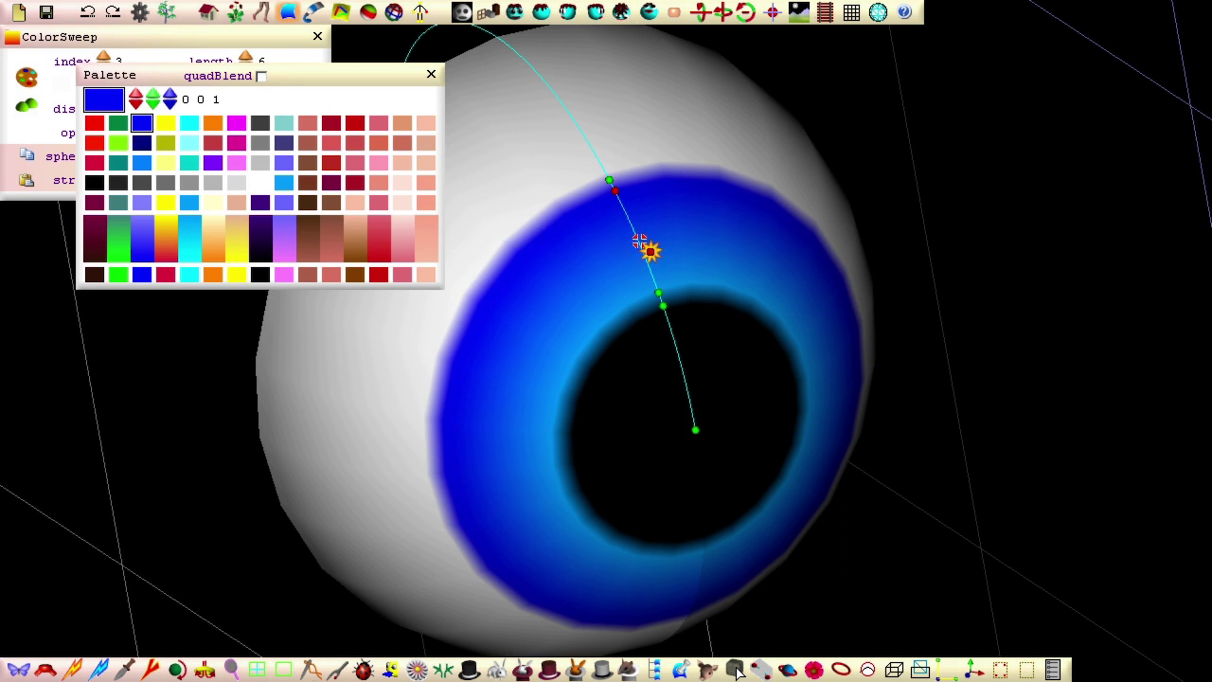
{"action": "left_click", "coordinate": [639, 242]}
{"action": "left_click", "coordinate": [284, 182]}
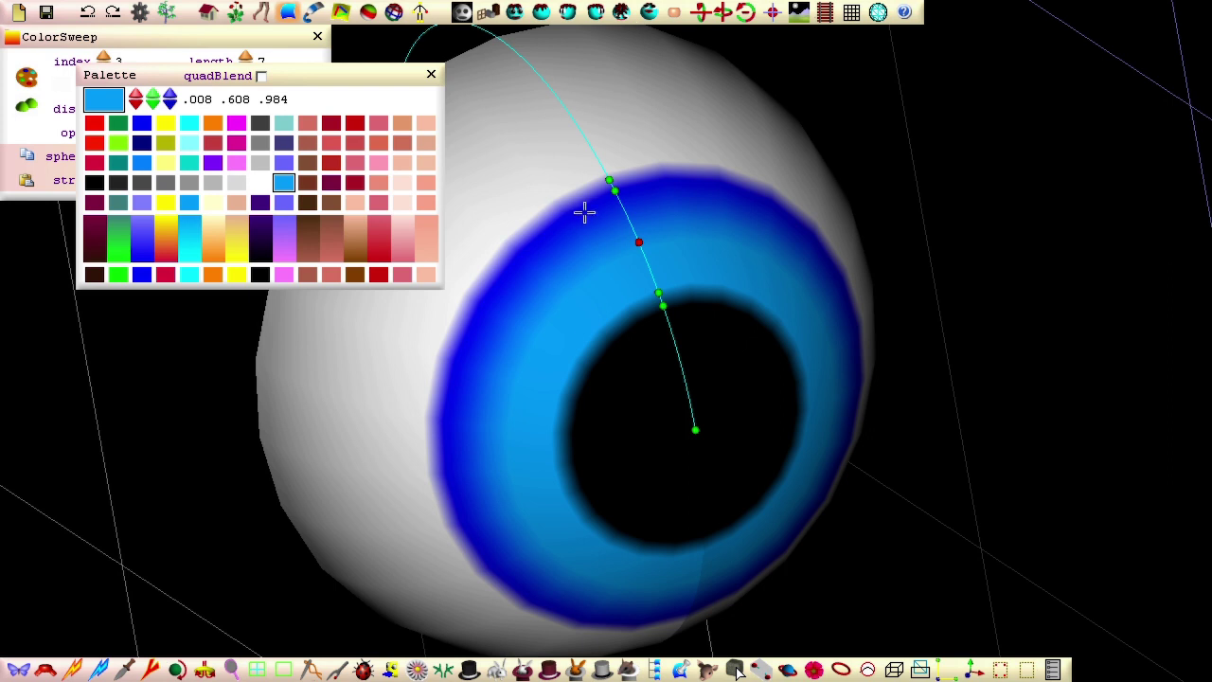
Step: Select the iris's outer-edge point and set the ends of a palette gradient to light blue (.008 .608 .984) and blue (0 0 1)
{"action": "left_click", "coordinate": [616, 193]}
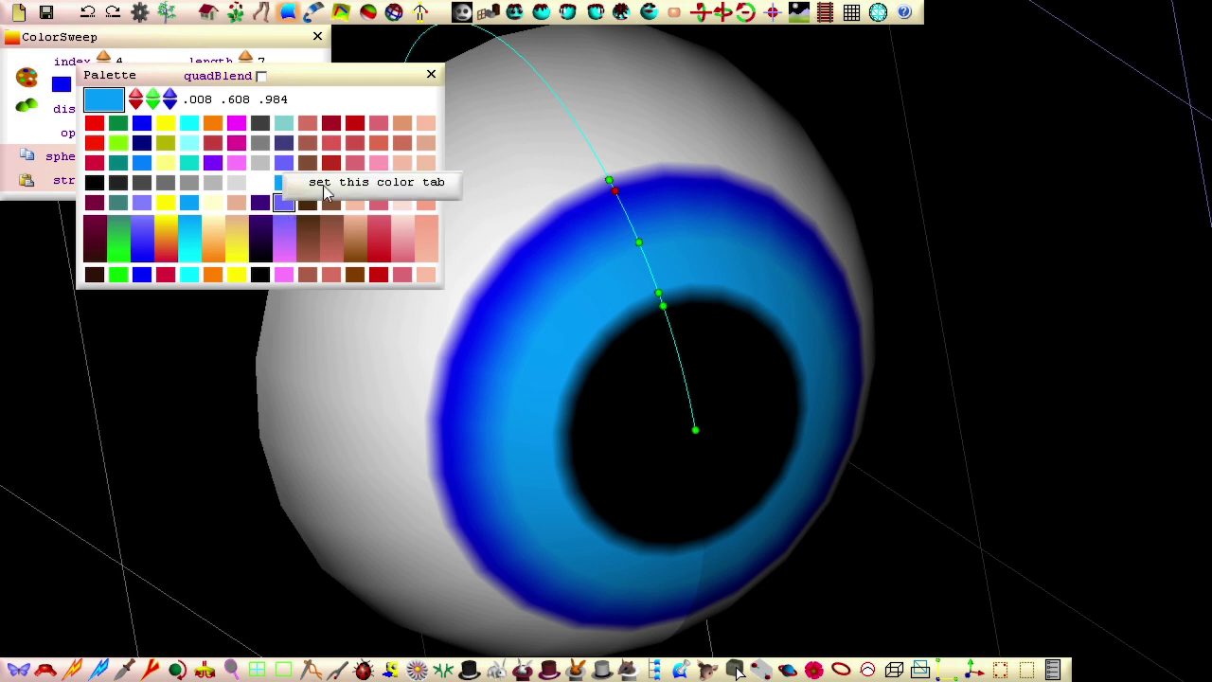
{"action": "left_click", "coordinate": [325, 187]}
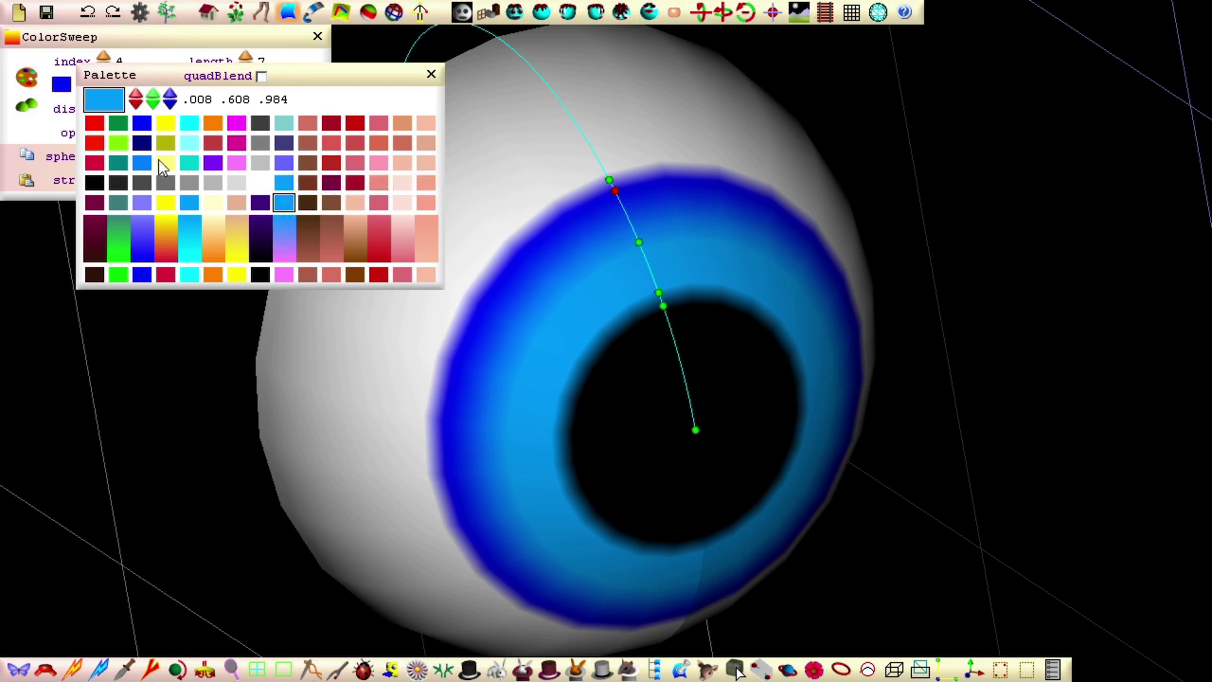
{"action": "left_click", "coordinate": [142, 125]}
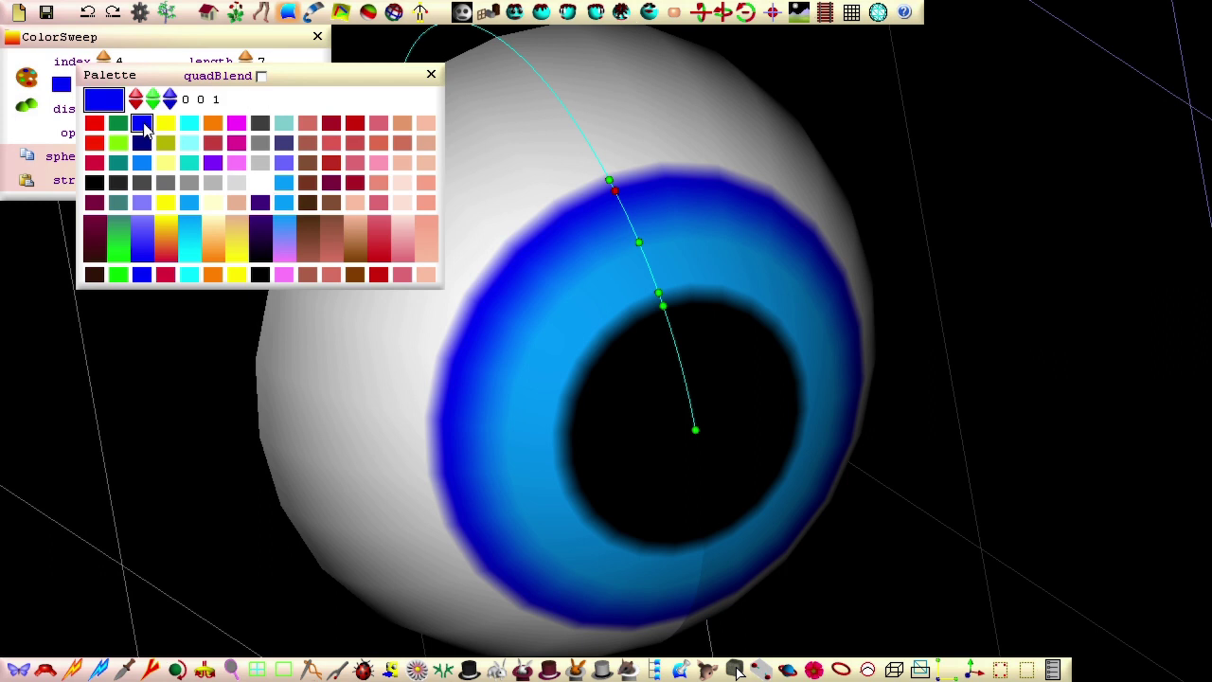
{"action": "left_click", "coordinate": [284, 276]}
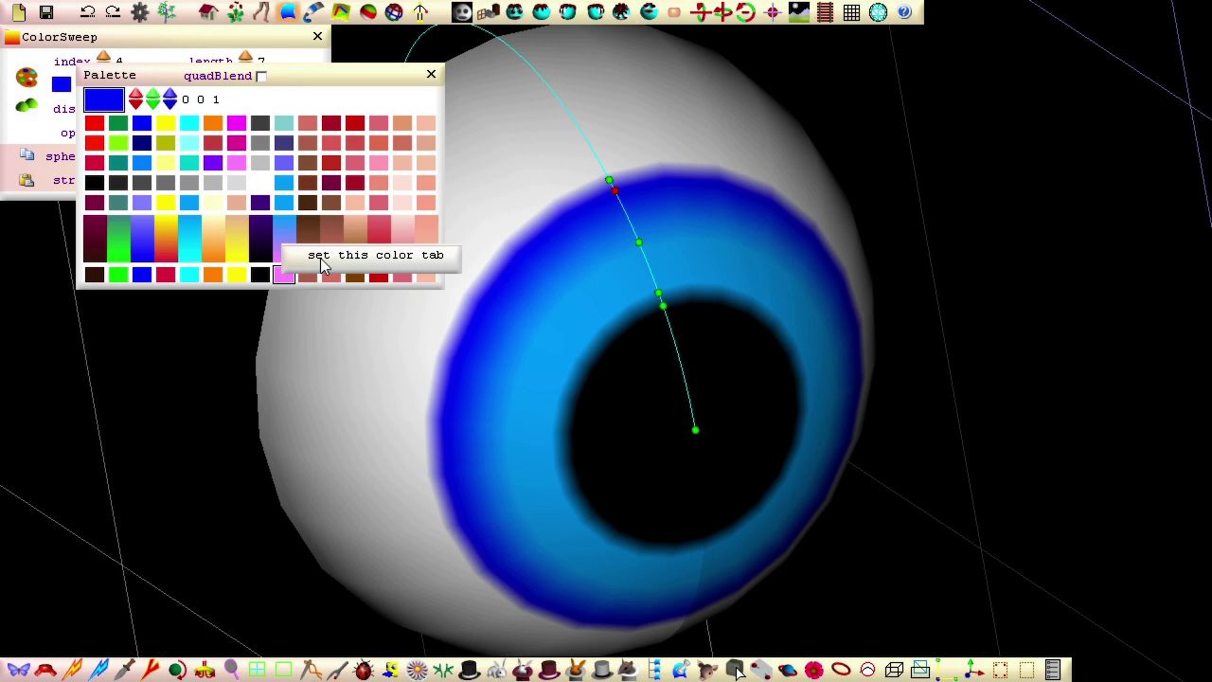
{"action": "left_click", "coordinate": [322, 261]}
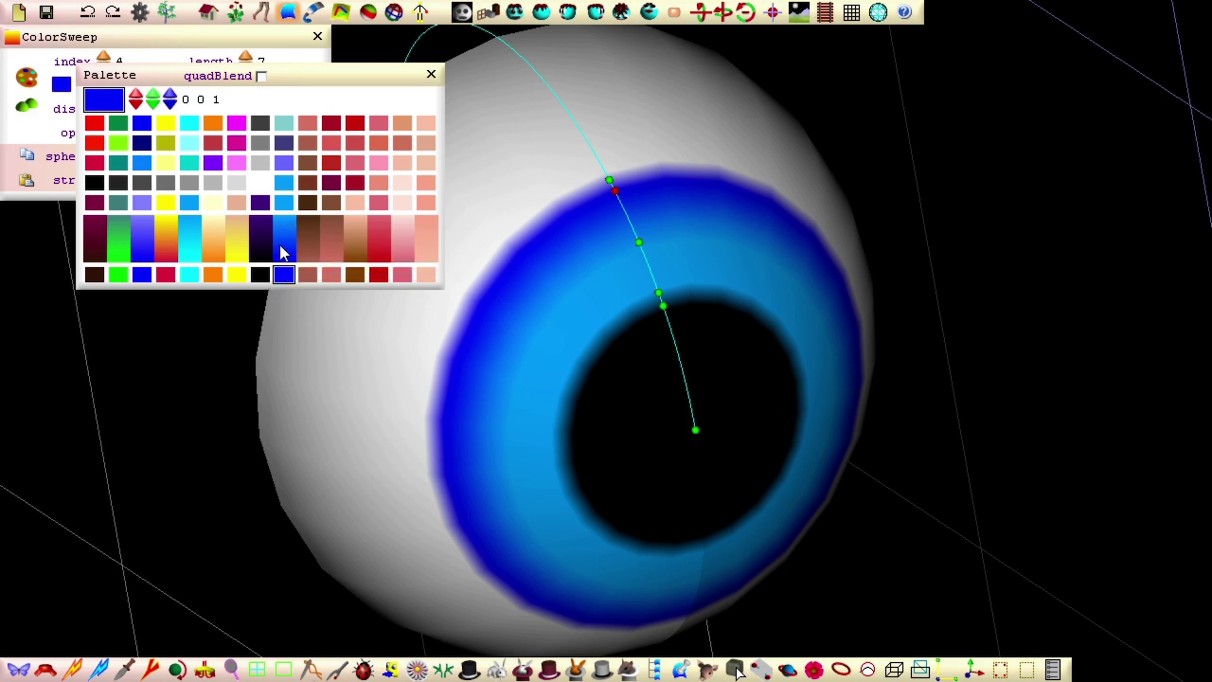
Step: Recolour the iris's outer edge with the blended gradient blue .003922 .309804 .988235
{"action": "left_click", "coordinate": [289, 246]}
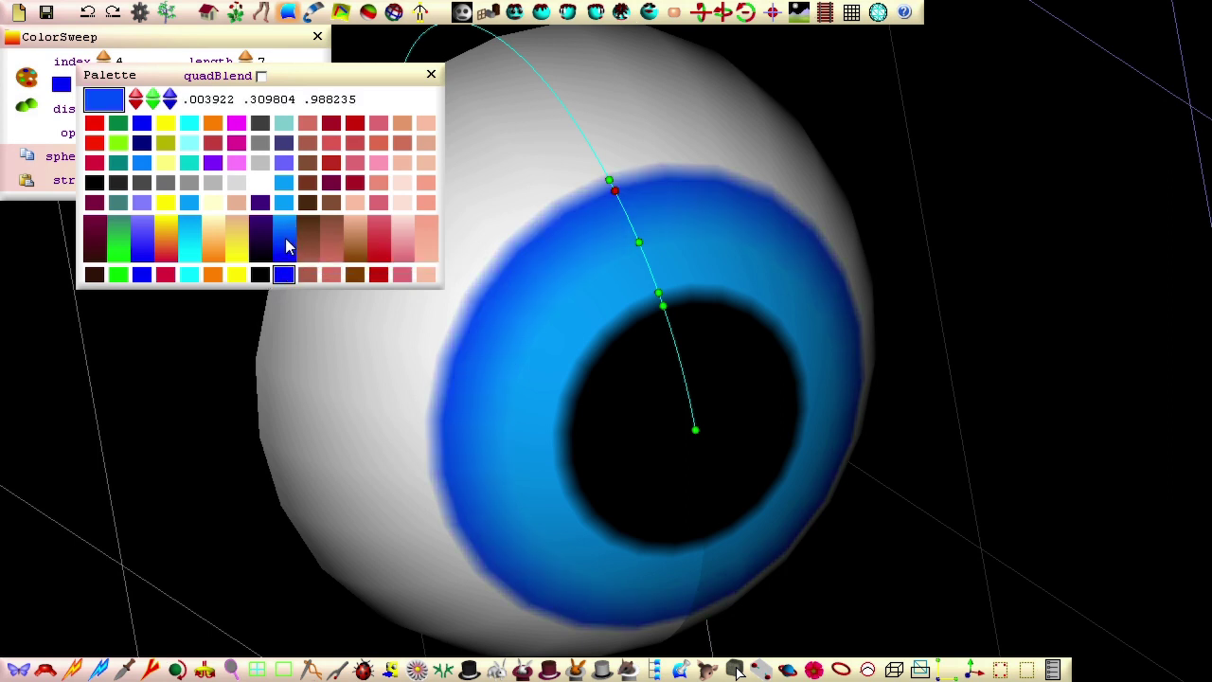
{"action": "left_click", "coordinate": [283, 228]}
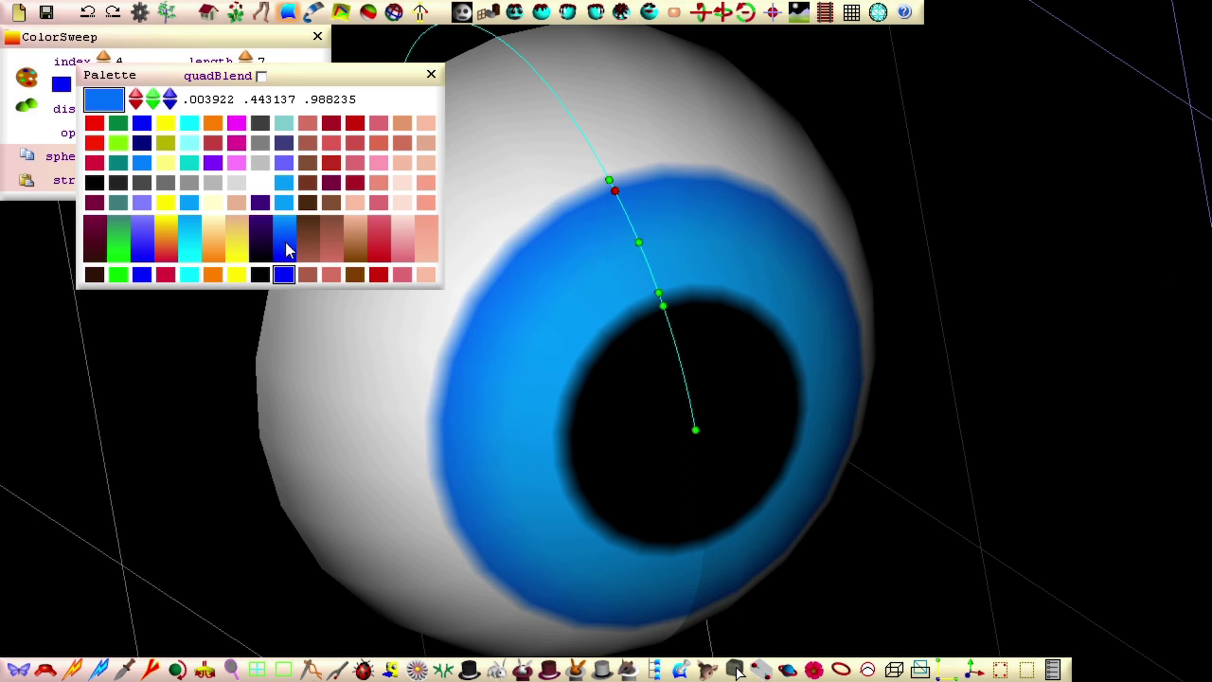
{"action": "left_click", "coordinate": [287, 251]}
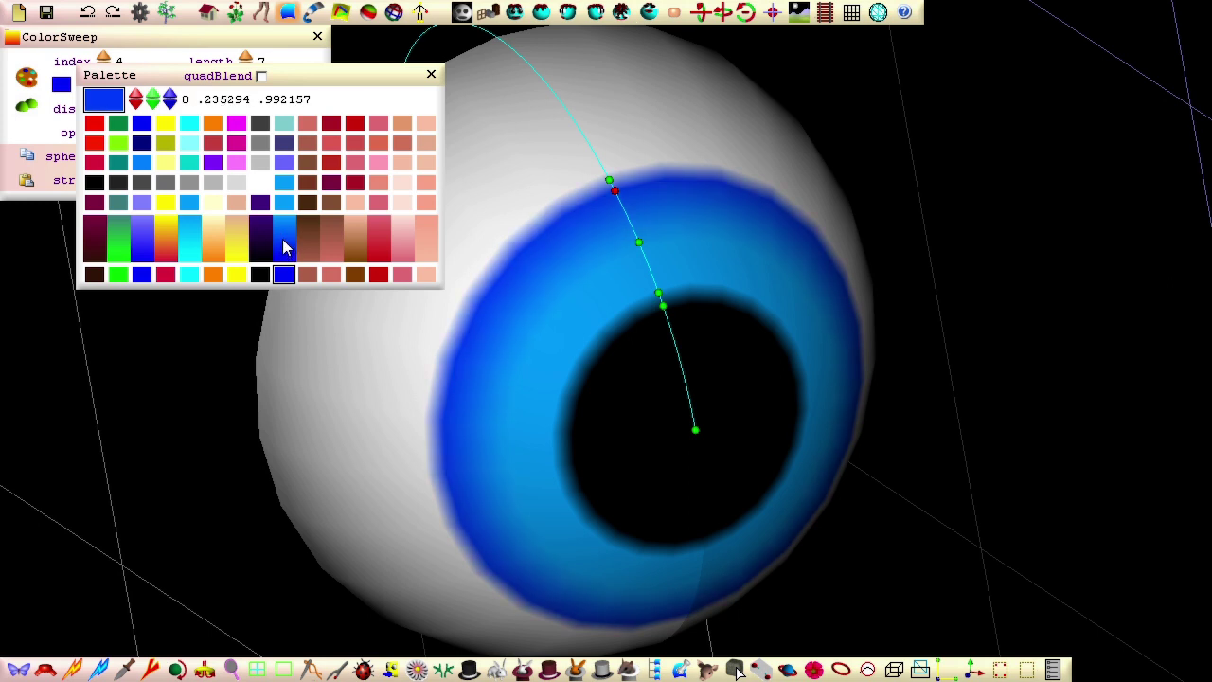
{"action": "left_click", "coordinate": [282, 240]}
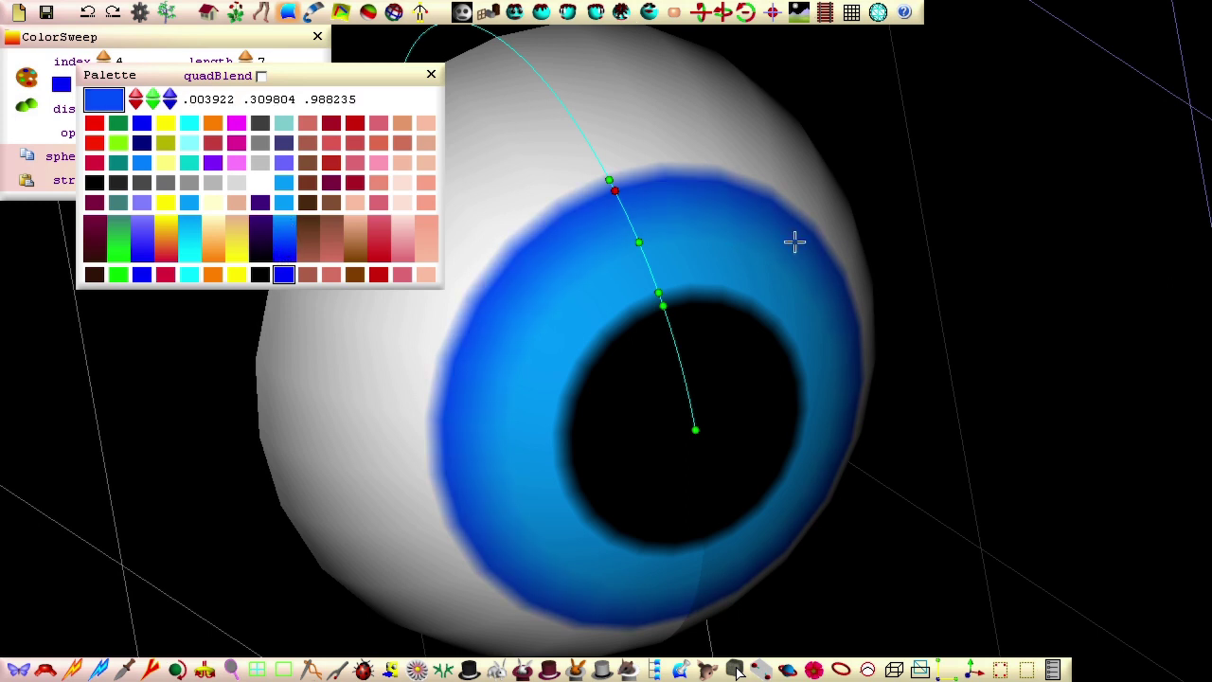
{"action": "middle_click_drag", "start_coordinate": [916, 265], "coordinate": [818, 319]}
{"action": "right_click_drag", "start_coordinate": [817, 320], "coordinate": [839, 19]}
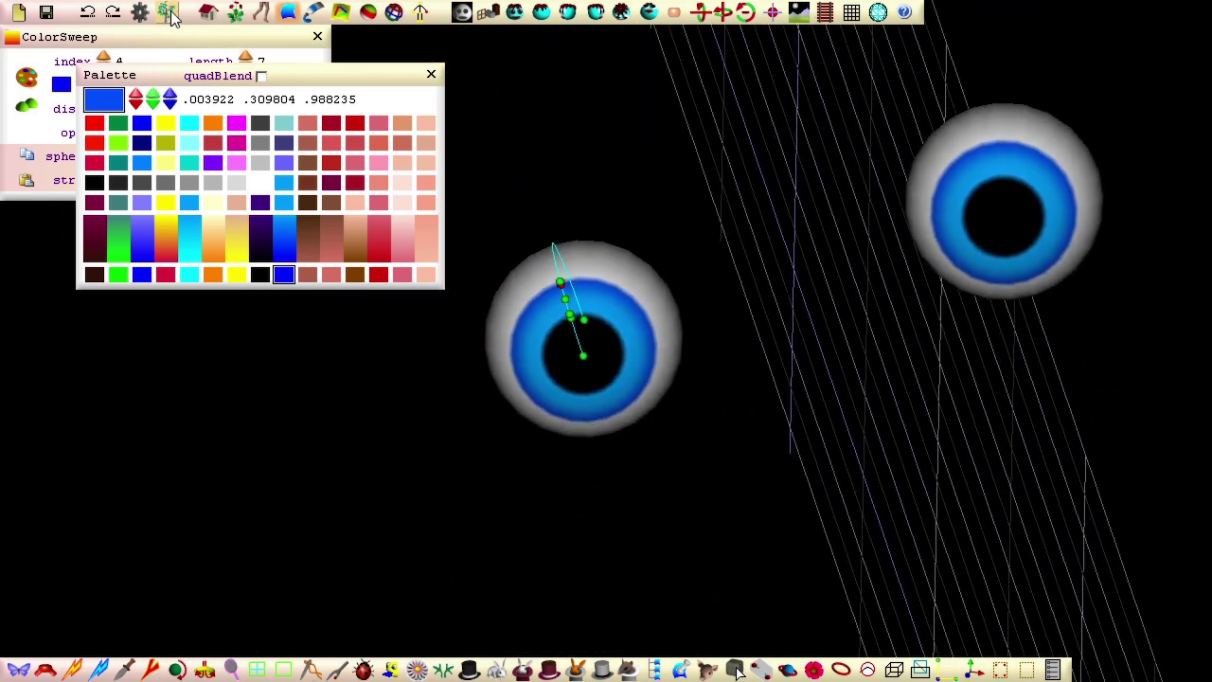
Step: Name the root bone "eyes" in the scene tree and put the l_side patch in the same group as r_side
{"action": "left_click", "coordinate": [167, 12]}
{"action": "left_click", "coordinate": [975, 78]}
{"action": "key", "text": "ctrl+a"}
{"action": "type", "text": "eyes"}
{"action": "key", "text": "Return"}
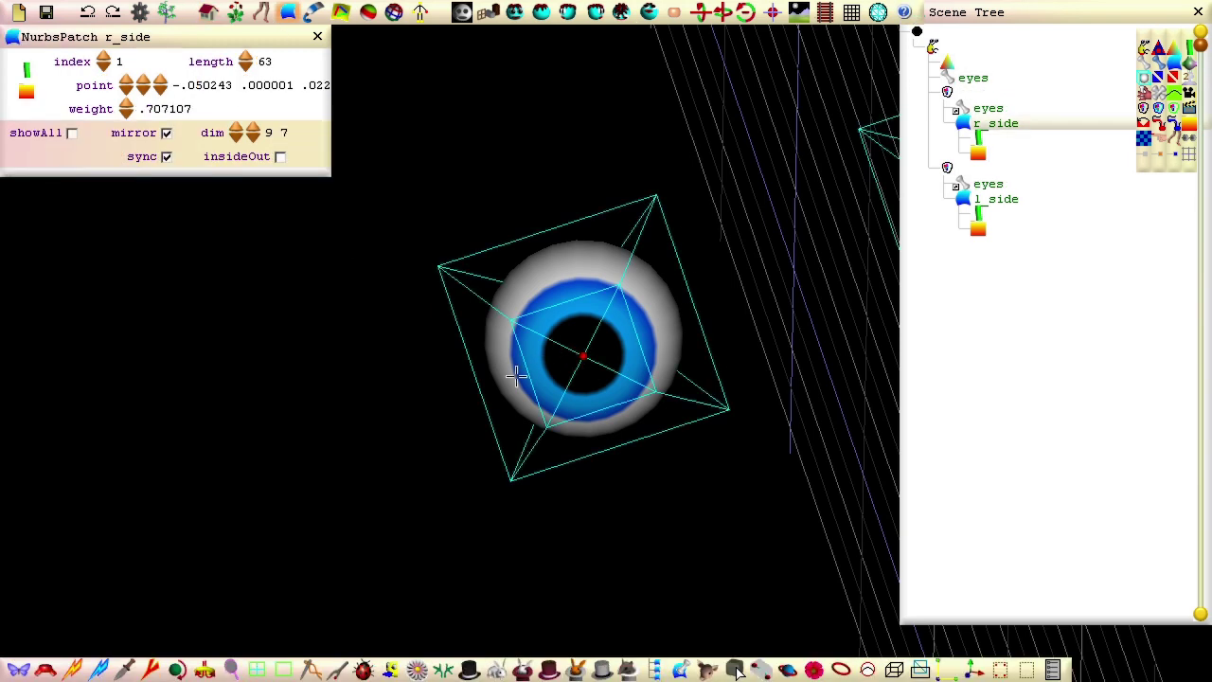
{"action": "left_click", "coordinate": [642, 669]}
{"action": "left_click", "coordinate": [121, 132]}
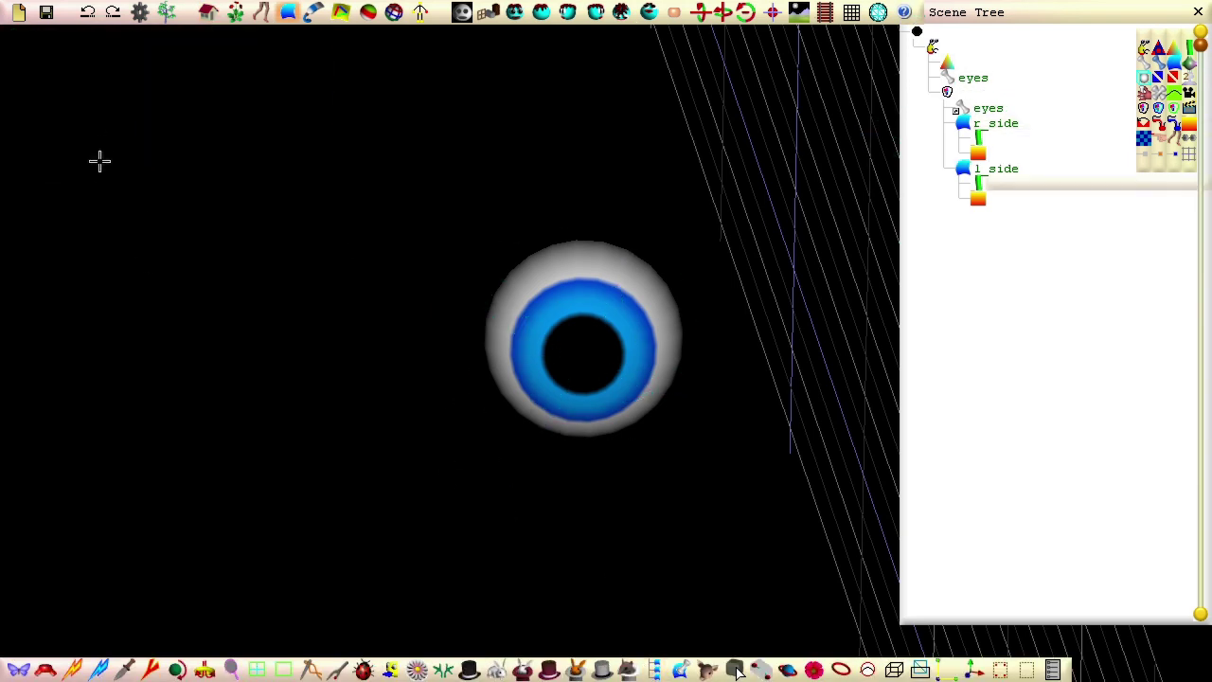
Step: Save the scene as a new file named eyes in the Modelling Teeth and Eyelashes folder
{"action": "left_click", "coordinate": [18, 12]}
{"action": "left_click", "coordinate": [59, 152]}
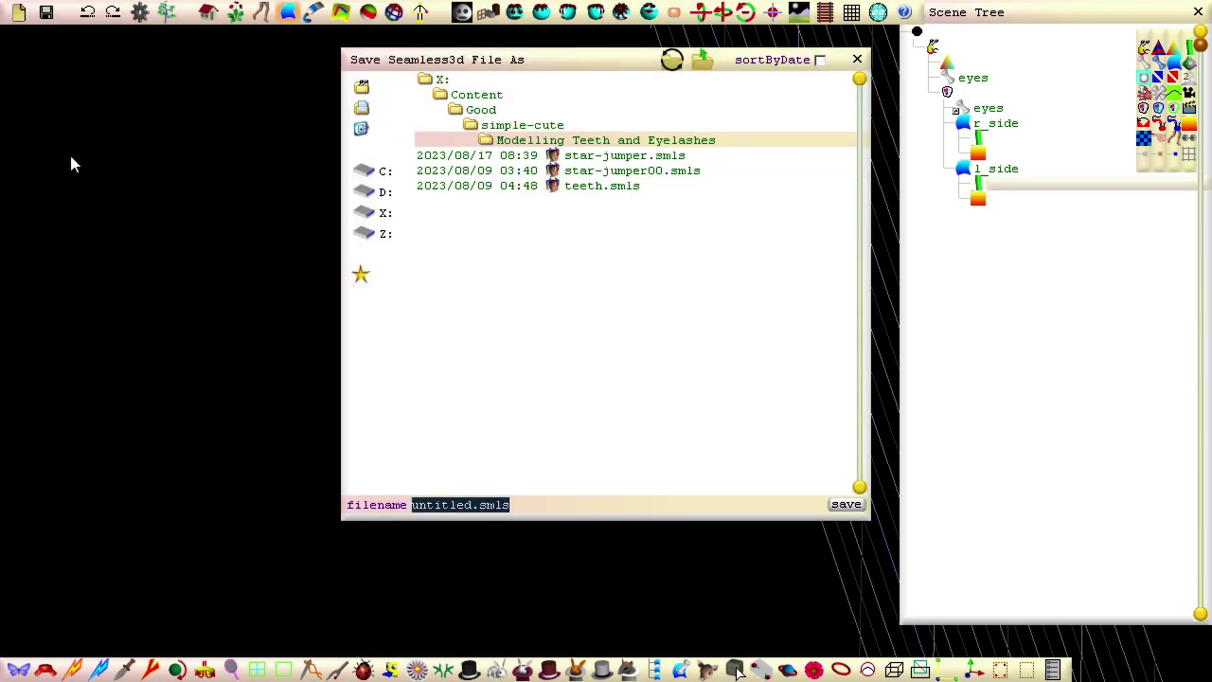
{"action": "type", "text": "eyes"}
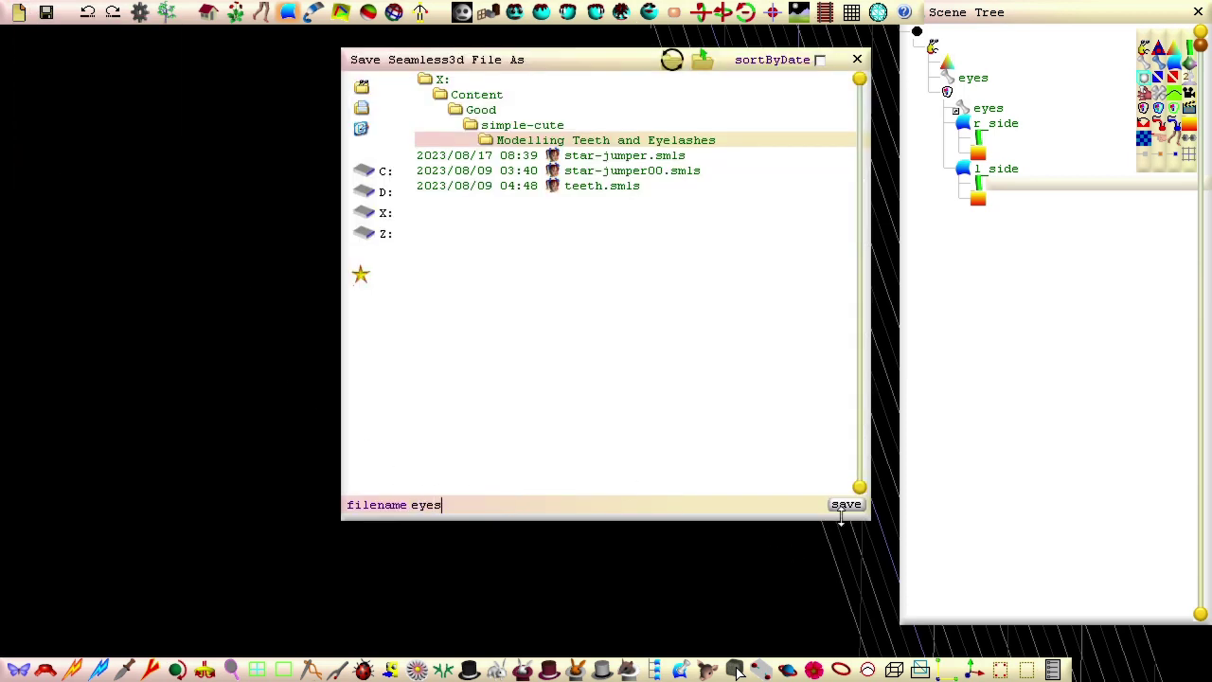
{"action": "left_click", "coordinate": [845, 504]}
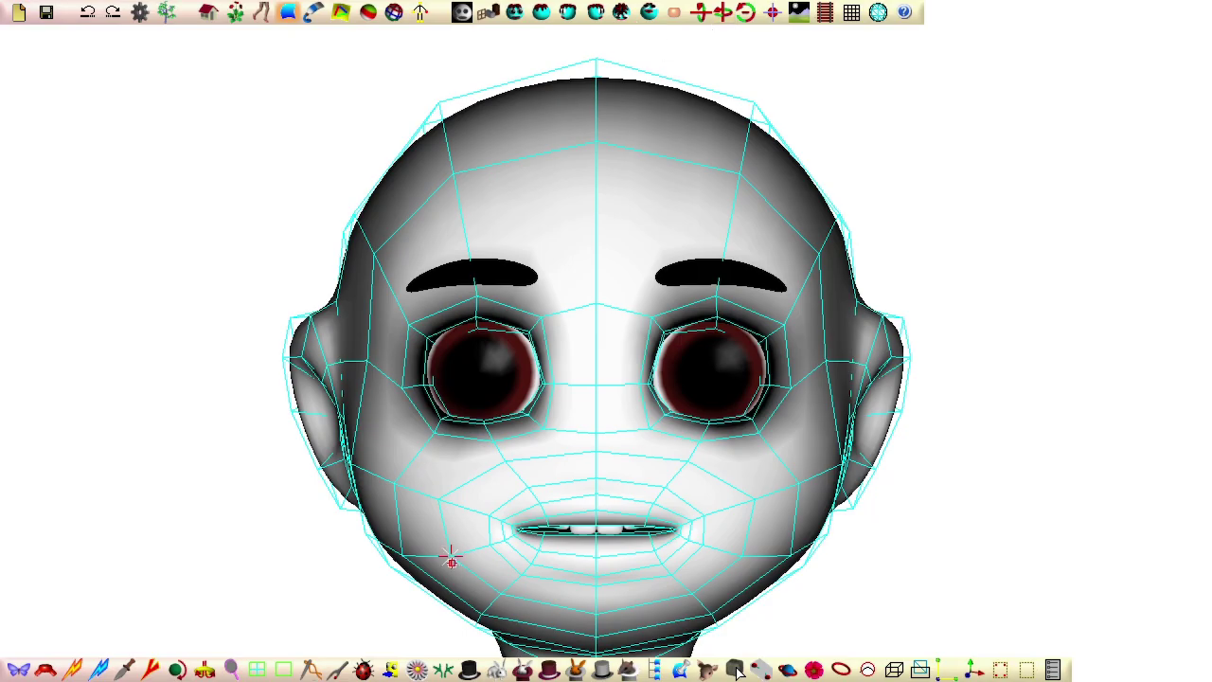
Step: Delete the character's old eyeballs and import the patches from eyes.smls into the head scene
{"action": "left_click", "coordinate": [497, 670]}
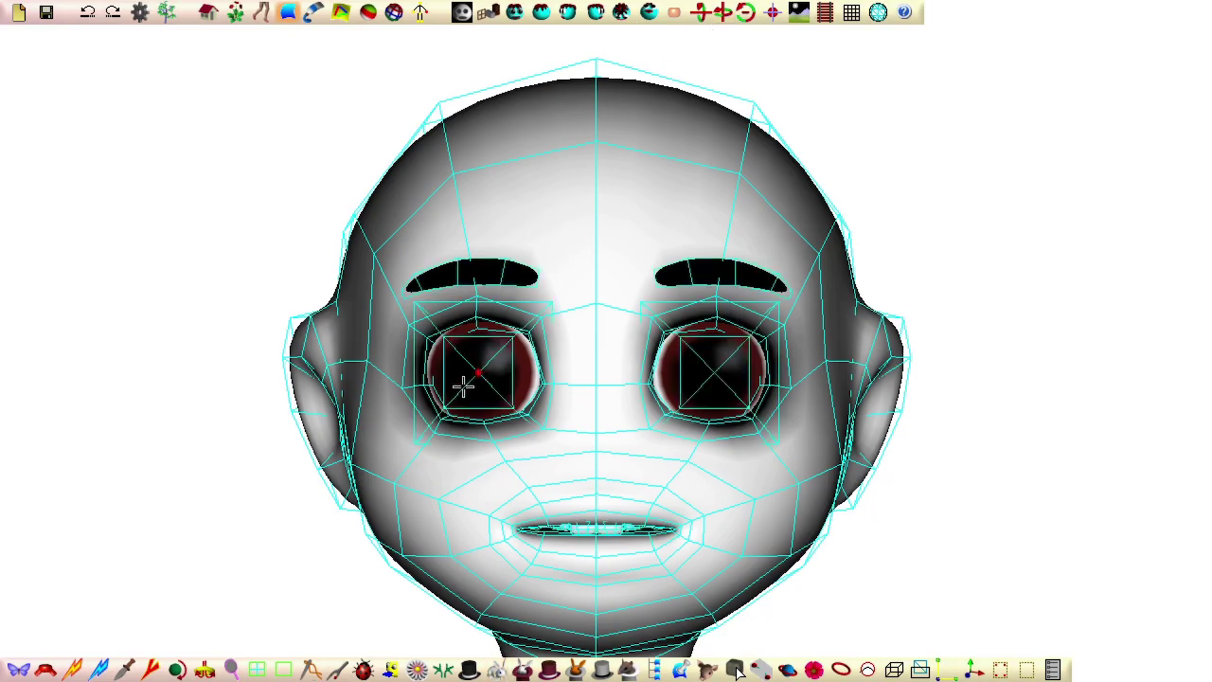
{"action": "left_click", "coordinate": [390, 668]}
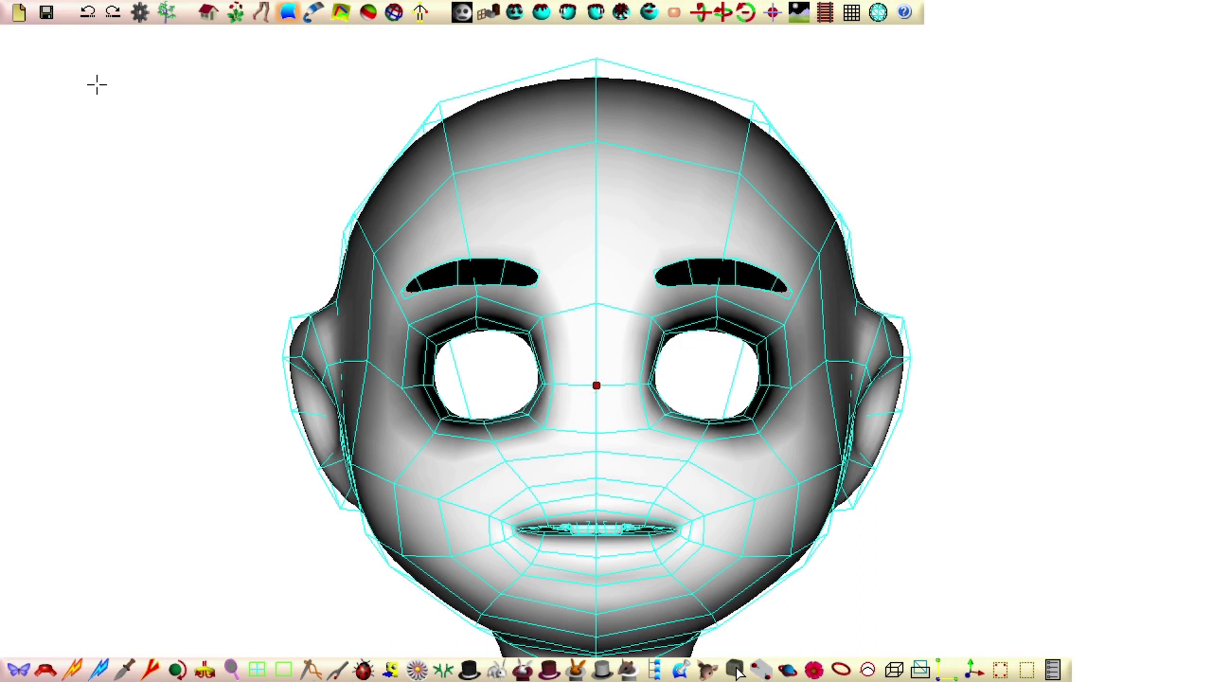
{"action": "left_click", "coordinate": [16, 17]}
{"action": "mouse_move", "coordinate": [80, 27]}
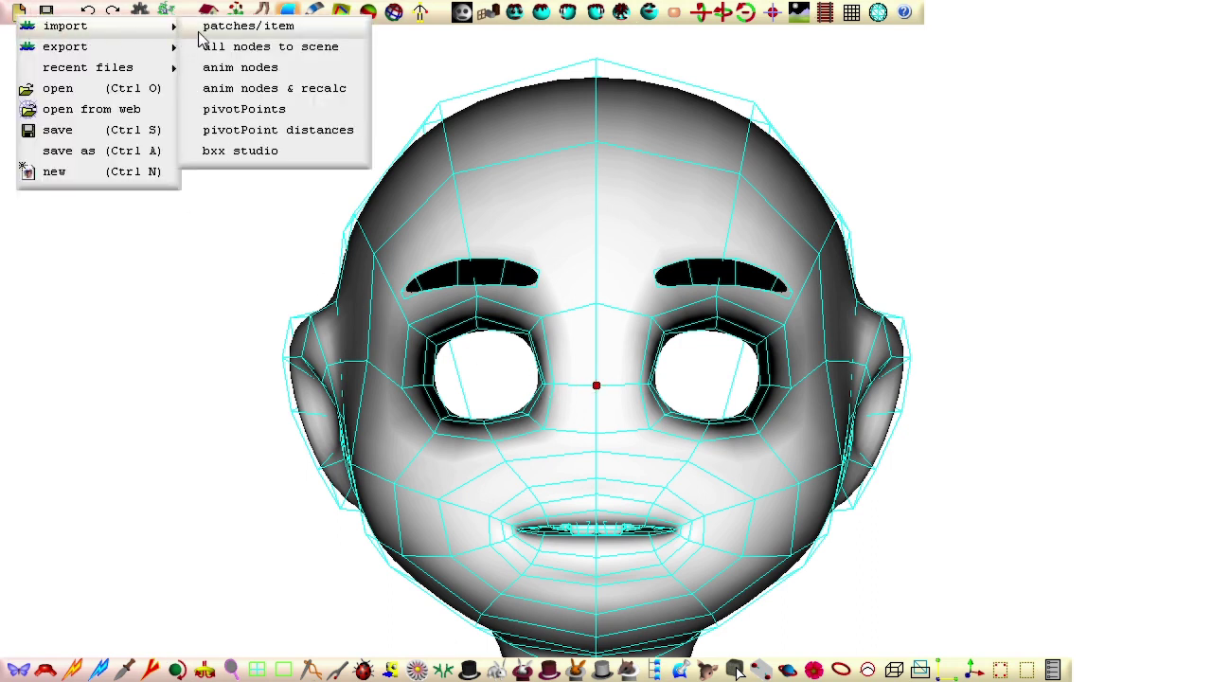
{"action": "left_click", "coordinate": [227, 28]}
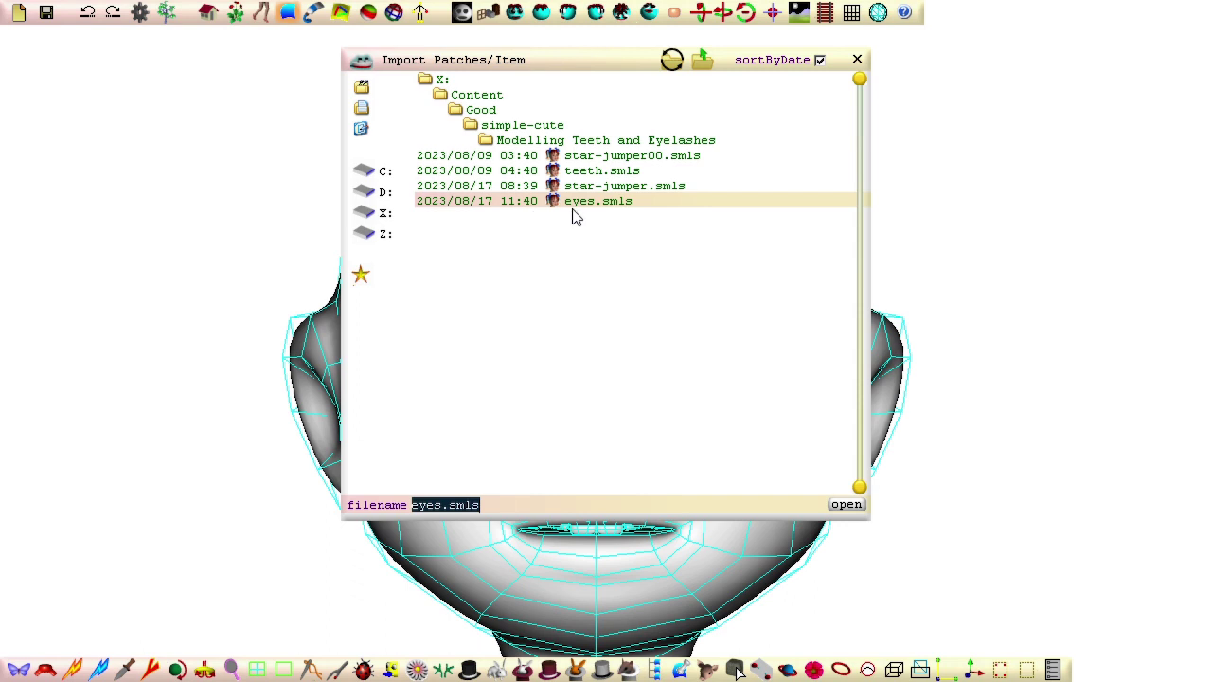
{"action": "left_click", "coordinate": [846, 504]}
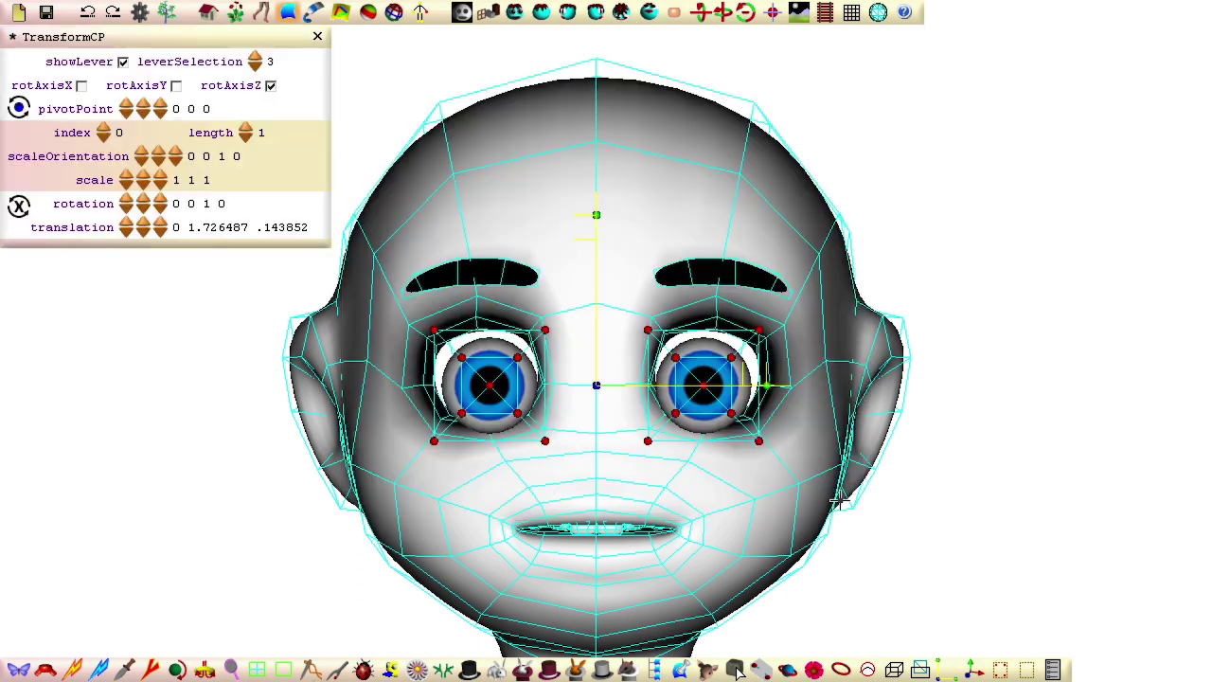
Step: Isolate the imported eyes, enlarge one eye's control points, and fit it into the socket with a translation of 0 .00712 -.030704
{"action": "left_click", "coordinate": [575, 670]}
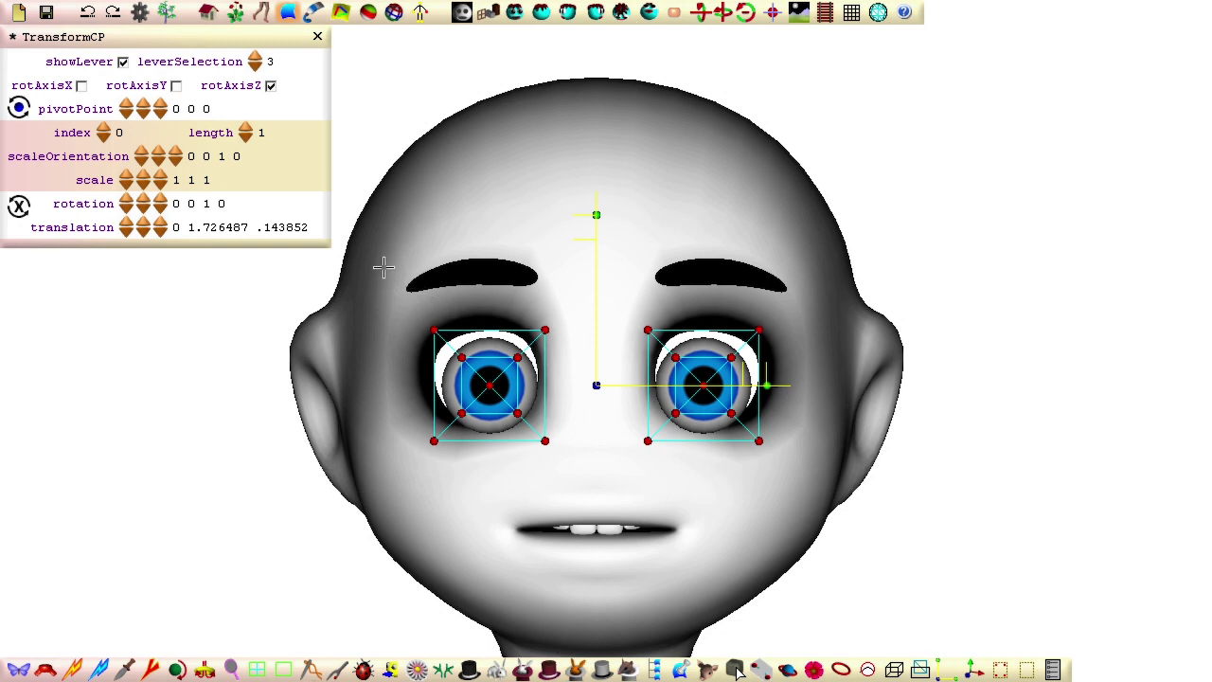
{"action": "left_click_drag", "start_coordinate": [381, 264], "coordinate": [569, 540]}
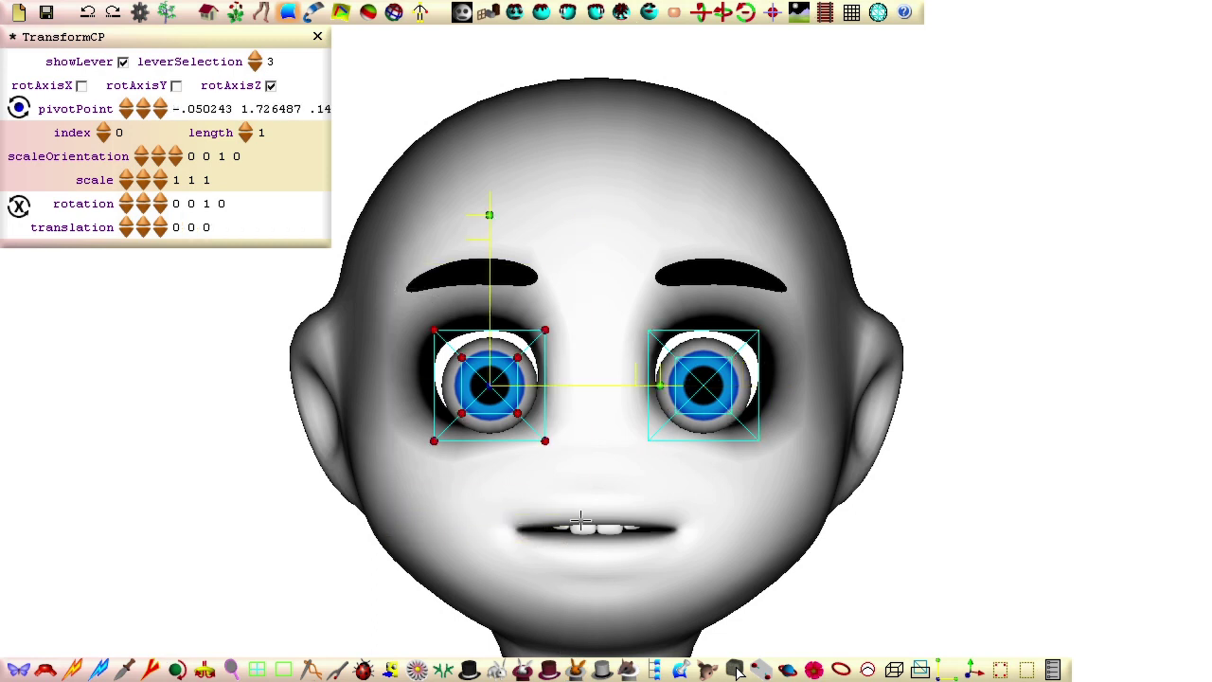
{"action": "left_click_drag", "start_coordinate": [637, 360], "coordinate": [699, 362]}
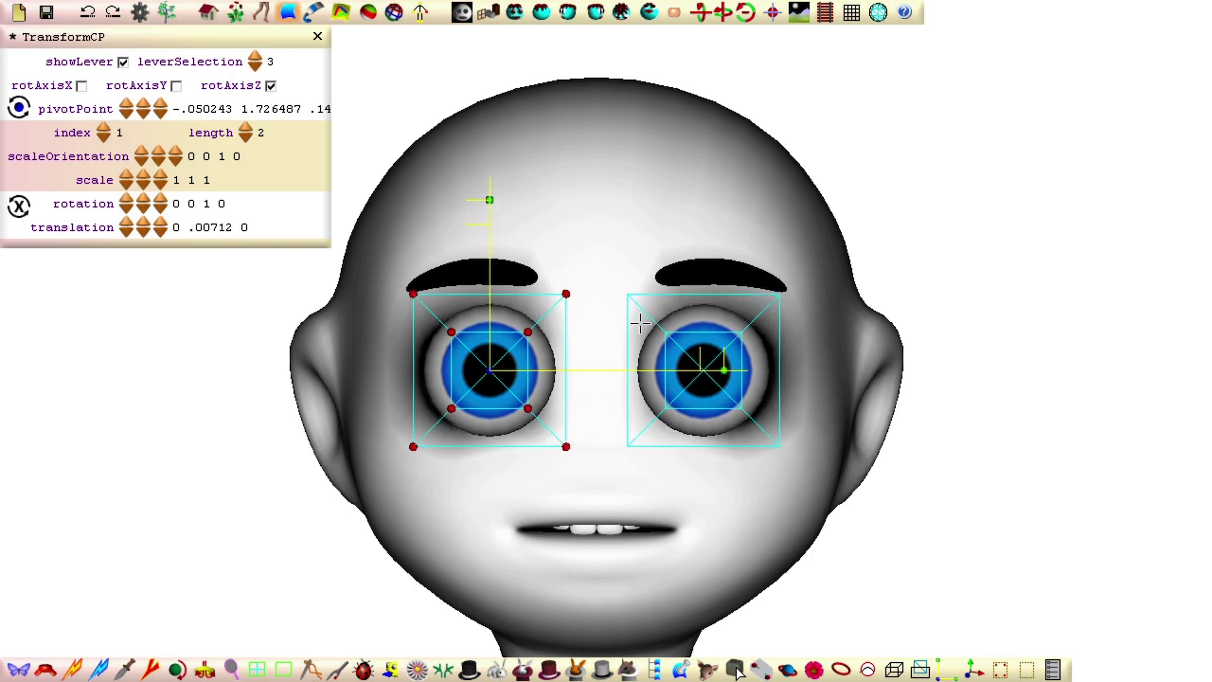
{"action": "left_click", "coordinate": [593, 14]}
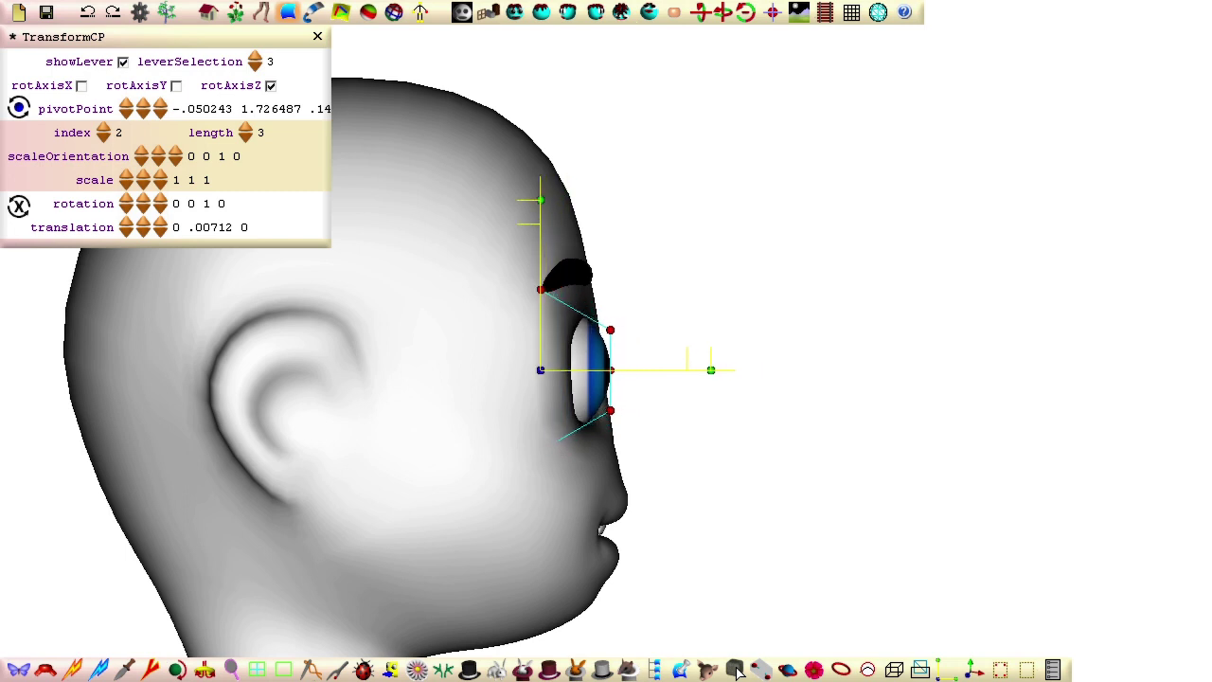
{"action": "left_click", "coordinate": [541, 12]}
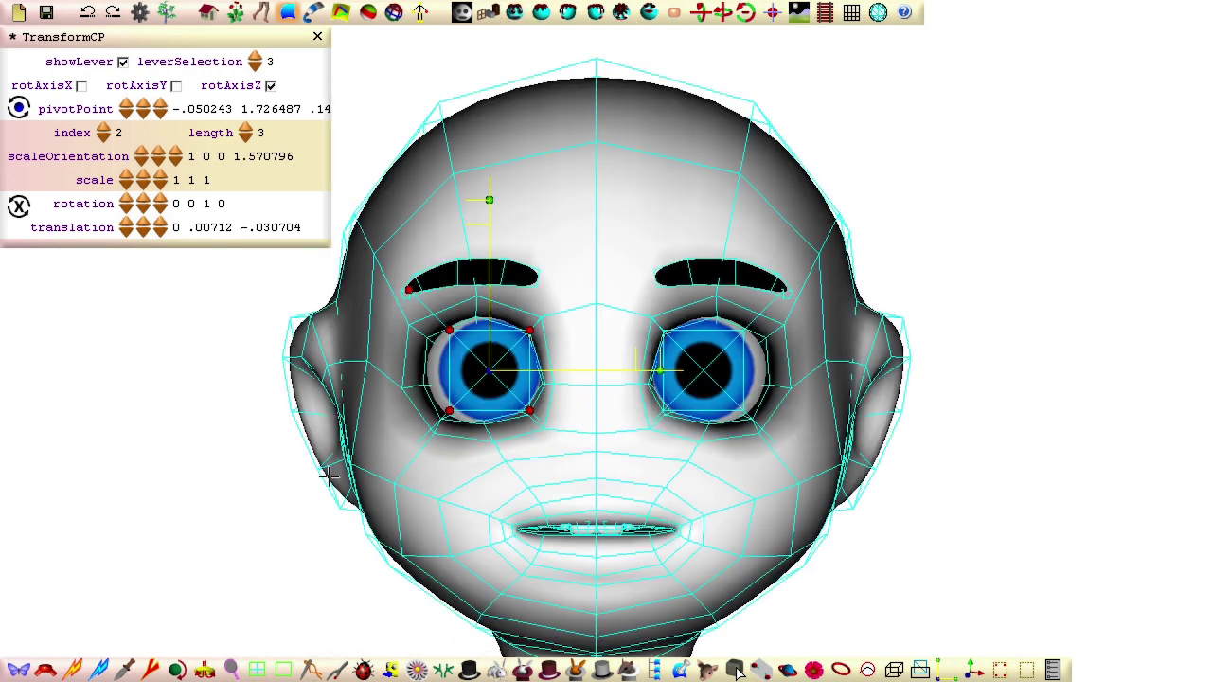
Step: Isolate the head's r_side patch and shift the control points surrounding the eye socket slightly toward the nose
{"action": "left_click", "coordinate": [399, 389]}
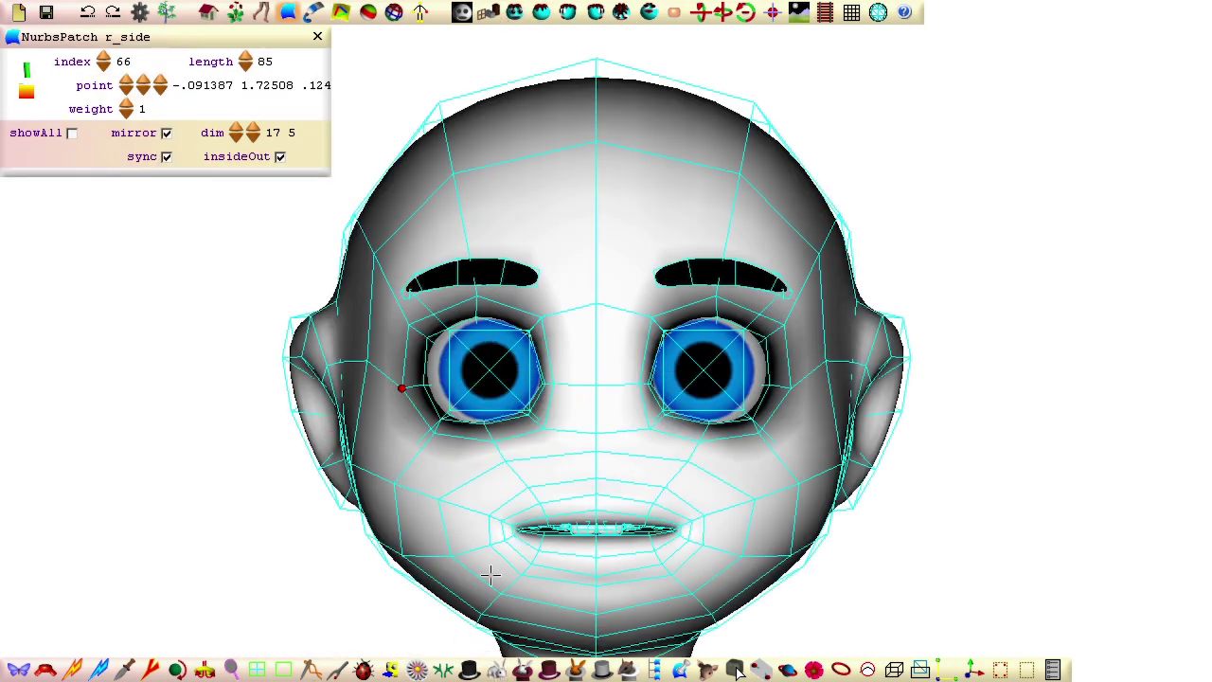
{"action": "left_click", "coordinate": [524, 674]}
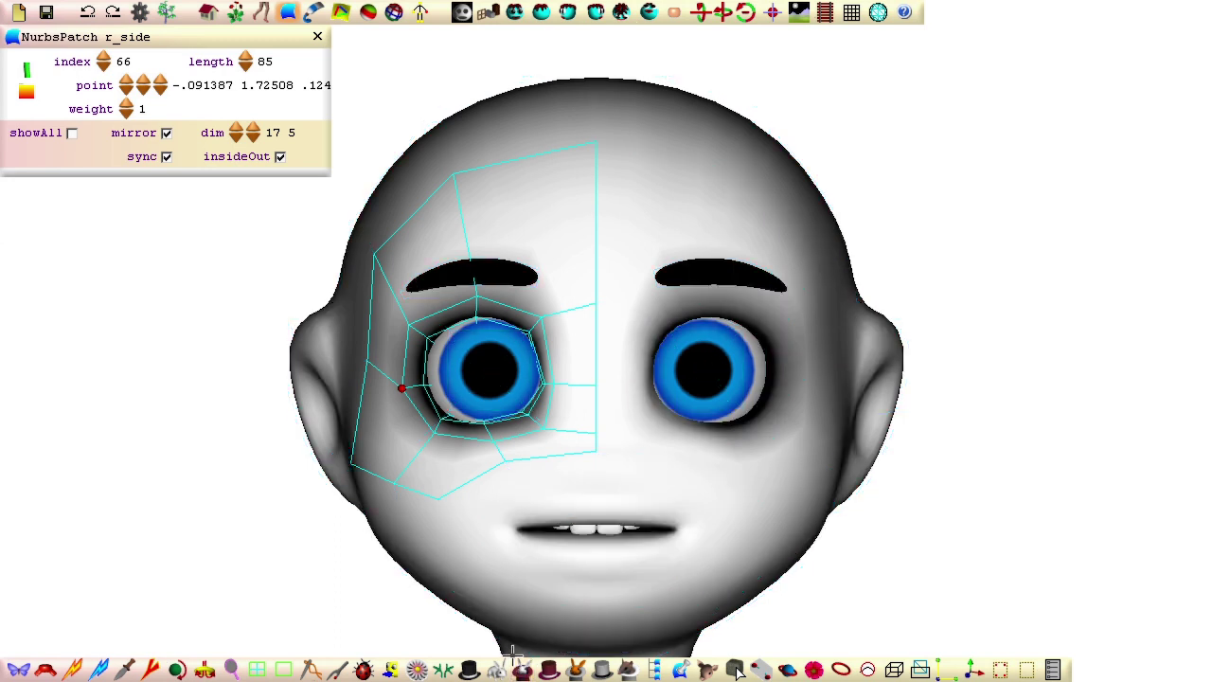
{"action": "left_click_drag", "start_coordinate": [376, 262], "coordinate": [569, 450]}
{"action": "left_click_drag", "start_coordinate": [629, 376], "coordinate": [633, 377]}
{"action": "left_click_drag", "start_coordinate": [485, 233], "coordinate": [480, 218]}
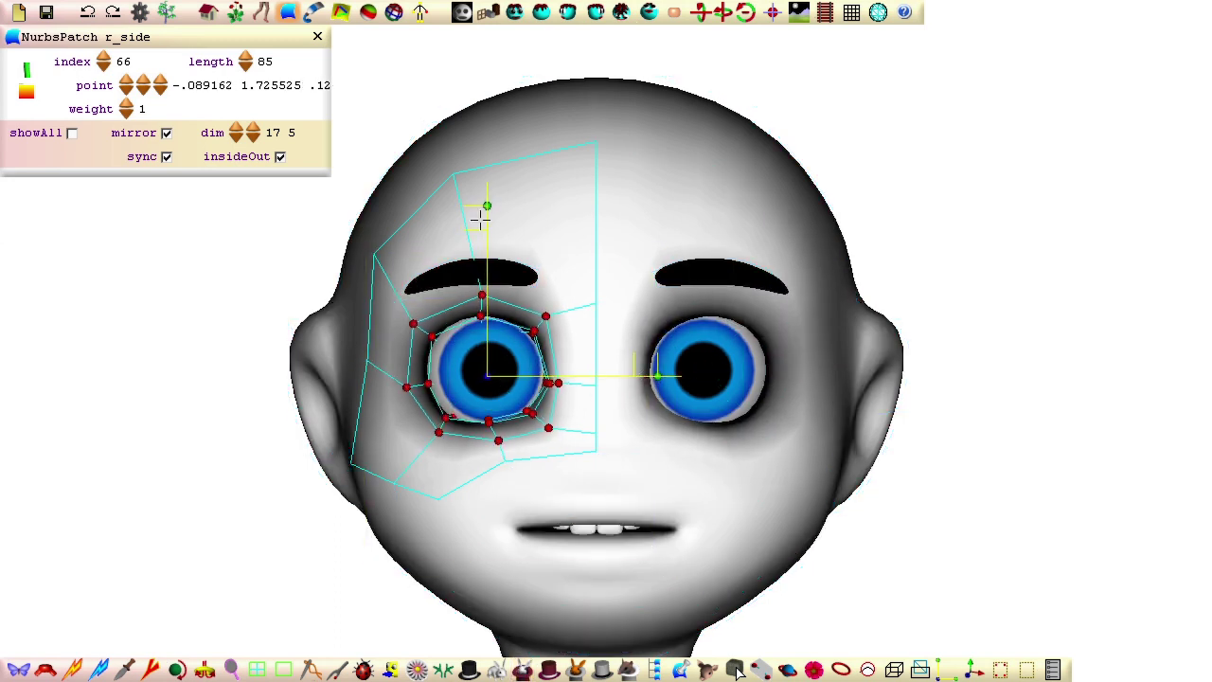
Step: Insert a new ring of control points around the eye socket, between its two existing inner rings
{"action": "left_click", "coordinate": [596, 14]}
{"action": "scroll", "coordinate": [303, 484], "scroll_direction": "up", "scroll_amount": 5}
{"action": "left_click_drag", "start_coordinate": [696, 426], "coordinate": [701, 426]}
{"action": "middle_click_drag", "start_coordinate": [682, 387], "coordinate": [357, 223]}
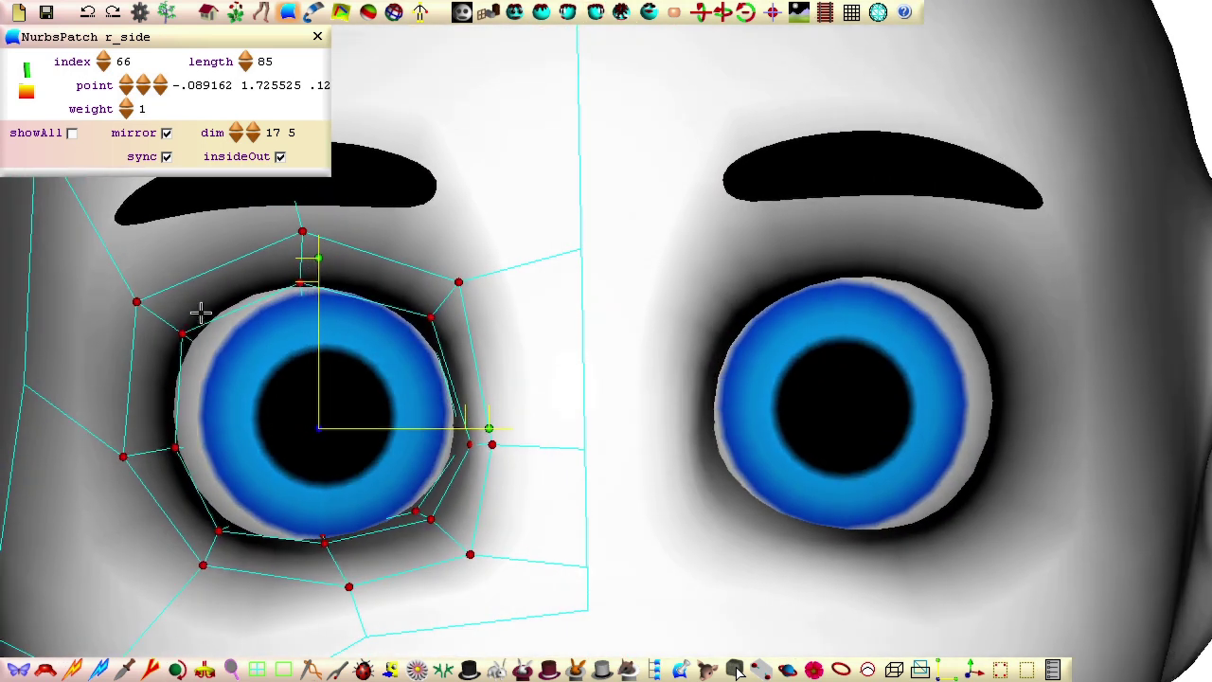
{"action": "left_click", "coordinate": [516, 14]}
{"action": "left_click", "coordinate": [76, 670]}
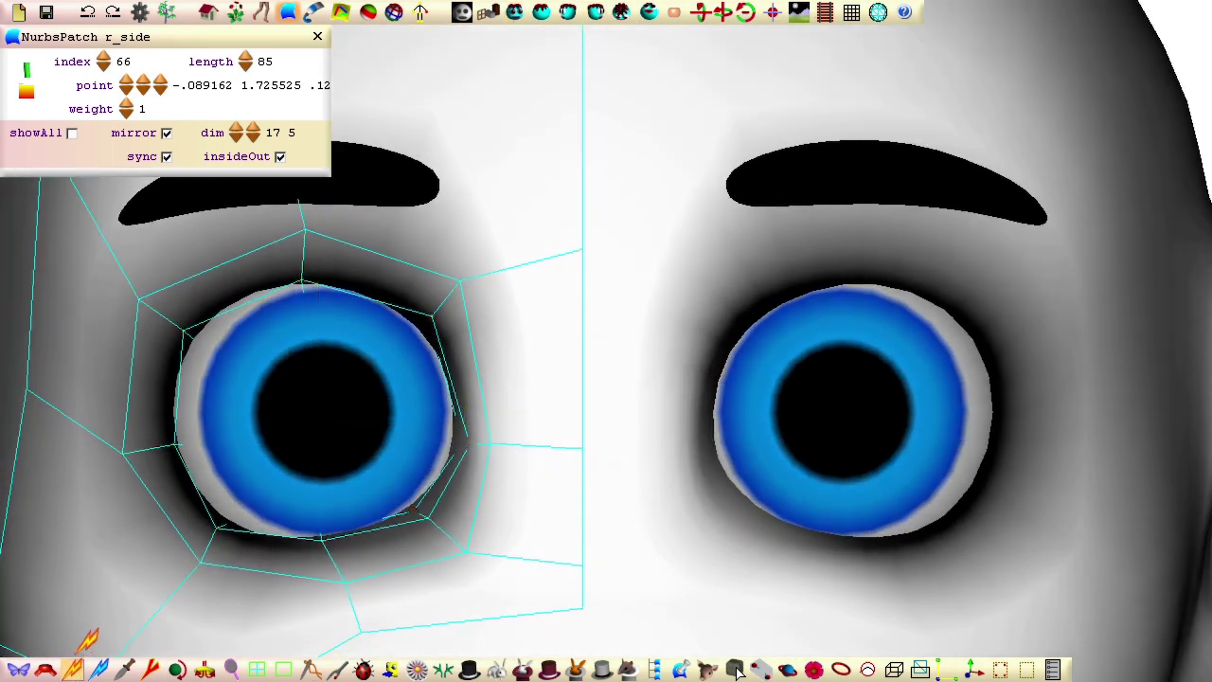
{"action": "left_click", "coordinate": [312, 243]}
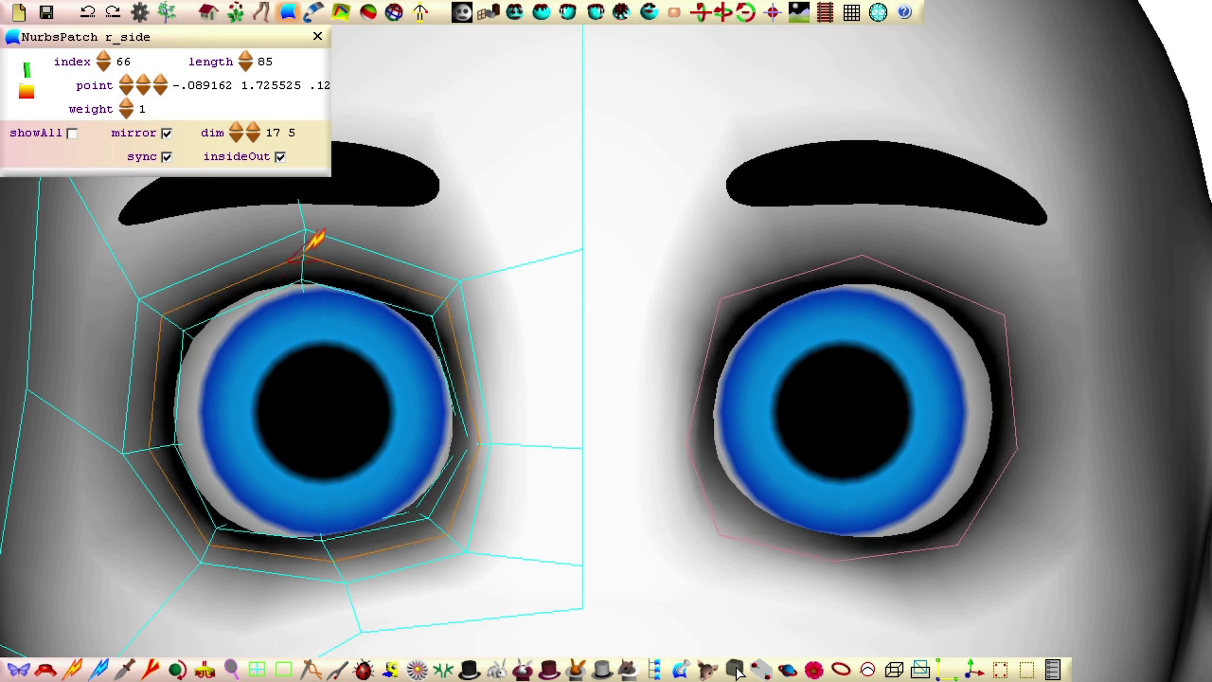
{"action": "left_click", "coordinate": [118, 112]}
Step: Reposition individual control points of the new socket ring along the axes so it follows the eyeball
{"action": "middle_click_drag", "start_coordinate": [281, 346], "coordinate": [655, 327]}
{"action": "left_click", "coordinate": [488, 458]}
{"action": "left_click", "coordinate": [974, 670]}
{"action": "left_click_drag", "start_coordinate": [550, 415], "coordinate": [533, 424]}
{"action": "middle_click_drag", "start_coordinate": [446, 458], "coordinate": [185, 431]}
{"action": "left_click_drag", "start_coordinate": [147, 386], "coordinate": [200, 429]}
{"action": "middle_click_drag", "start_coordinate": [129, 489], "coordinate": [493, 414]}
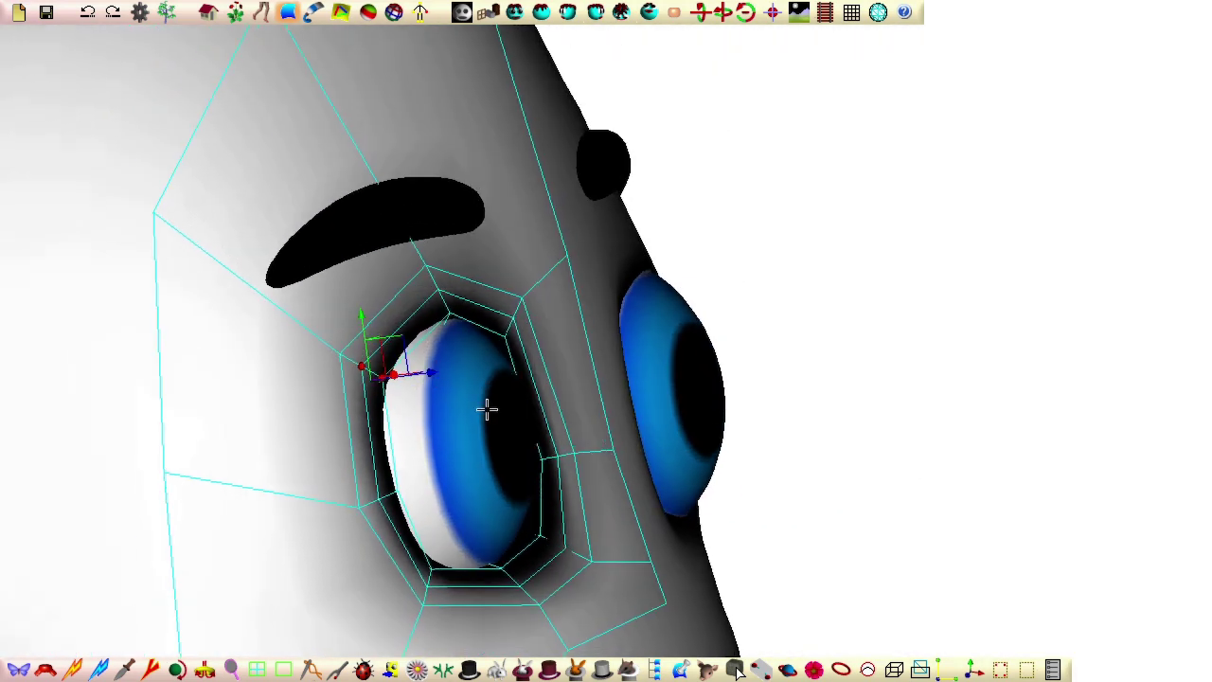
{"action": "left_click_drag", "start_coordinate": [439, 376], "coordinate": [448, 378]}
Step: Add a further ring of control points around the eye socket, just inside its outer rings
{"action": "middle_click_drag", "start_coordinate": [464, 389], "coordinate": [170, 408]}
{"action": "left_click_drag", "start_coordinate": [276, 320], "coordinate": [322, 399]}
{"action": "middle_click_drag", "start_coordinate": [322, 399], "coordinate": [139, 289]}
{"action": "left_click", "coordinate": [140, 289]}
{"action": "key", "text": "Return"}
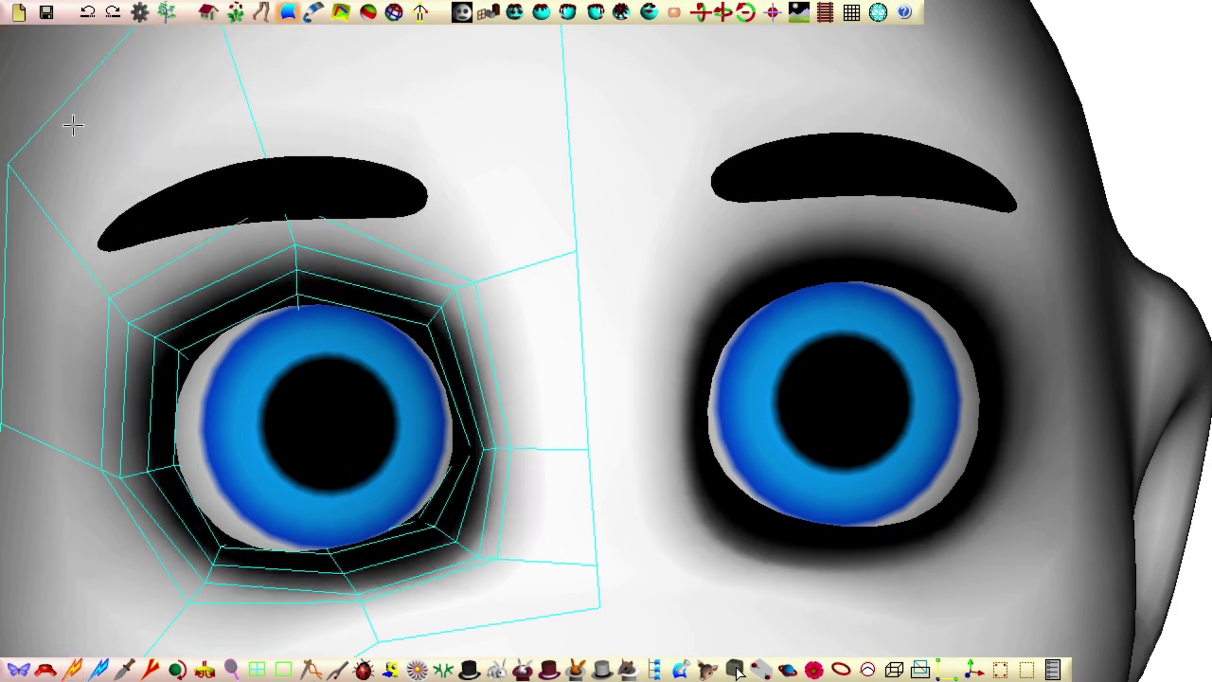
Step: Pull the outermost socket ring's control points slightly outward on the outer and upper outer side of the eye
{"action": "middle_click_drag", "start_coordinate": [176, 273], "coordinate": [577, 284]}
{"action": "left_click", "coordinate": [459, 274]}
{"action": "left_click_drag", "start_coordinate": [519, 277], "coordinate": [498, 278]}
{"action": "left_click", "coordinate": [541, 303]}
{"action": "left_click_drag", "start_coordinate": [605, 308], "coordinate": [592, 308]}
{"action": "left_click", "coordinate": [374, 370]}
{"action": "left_click_drag", "start_coordinate": [439, 373], "coordinate": [426, 374]}
Step: Raise the control points along the lower edge of the eye socket slightly in the front view
{"action": "middle_click_drag", "start_coordinate": [435, 414], "coordinate": [350, 485]}
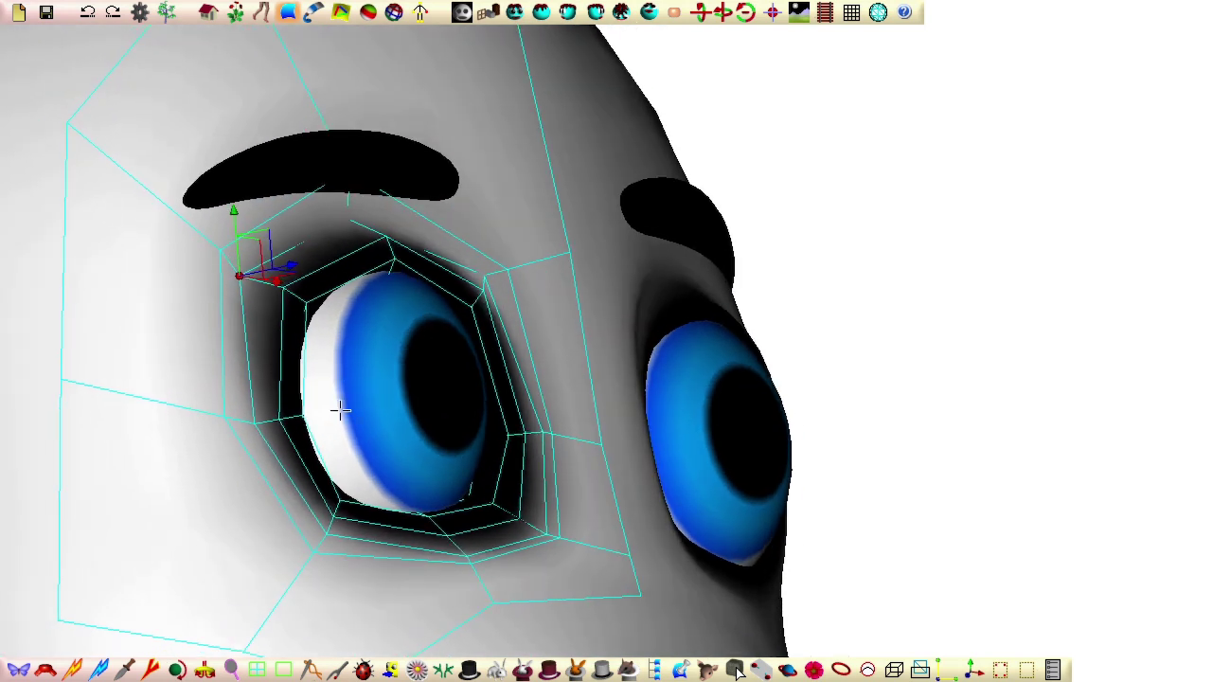
{"action": "left_click", "coordinate": [520, 12]}
{"action": "left_click", "coordinate": [344, 582]}
{"action": "left_click_drag", "start_coordinate": [344, 517], "coordinate": [343, 509]}
{"action": "left_click", "coordinate": [465, 552]}
{"action": "left_click_drag", "start_coordinate": [465, 488], "coordinate": [465, 479]}
Step: Move three control points on the nose side of the eye socket slightly back toward the eye
{"action": "middle_click_drag", "start_coordinate": [360, 540], "coordinate": [554, 580]}
{"action": "left_click", "coordinate": [494, 574]}
{"action": "left_click_drag", "start_coordinate": [550, 572], "coordinate": [543, 571]}
{"action": "left_click", "coordinate": [562, 541]}
{"action": "left_click_drag", "start_coordinate": [622, 536], "coordinate": [614, 537]}
{"action": "left_click", "coordinate": [557, 442]}
{"action": "left_click_drag", "start_coordinate": [617, 436], "coordinate": [606, 436]}
Step: Adjust the depth of the control points at the inner corner of the eye socket
{"action": "middle_click_drag", "start_coordinate": [559, 422], "coordinate": [419, 425]}
{"action": "left_click", "coordinate": [471, 420]}
{"action": "middle_click_drag", "start_coordinate": [551, 300], "coordinate": [545, 324]}
{"action": "left_click_drag", "start_coordinate": [526, 363], "coordinate": [520, 370]}
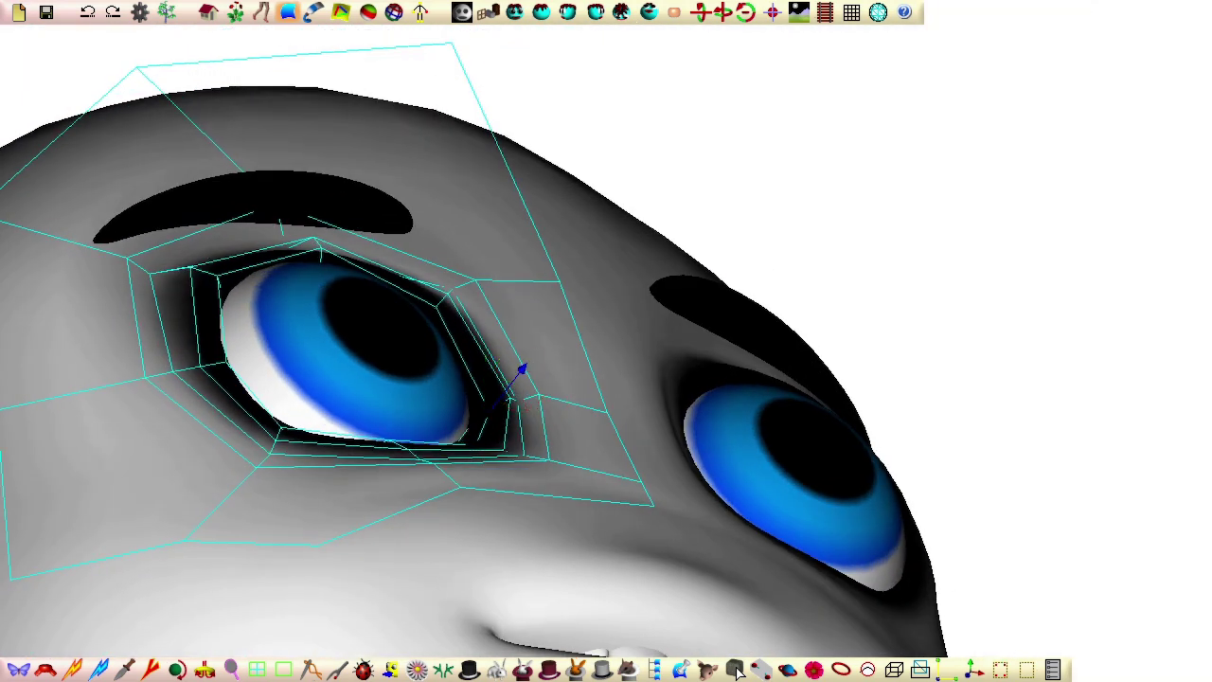
{"action": "middle_click_drag", "start_coordinate": [520, 370], "coordinate": [585, 386]}
{"action": "left_click_drag", "start_coordinate": [571, 400], "coordinate": [564, 407]}
{"action": "middle_click_drag", "start_coordinate": [620, 295], "coordinate": [316, 570]}
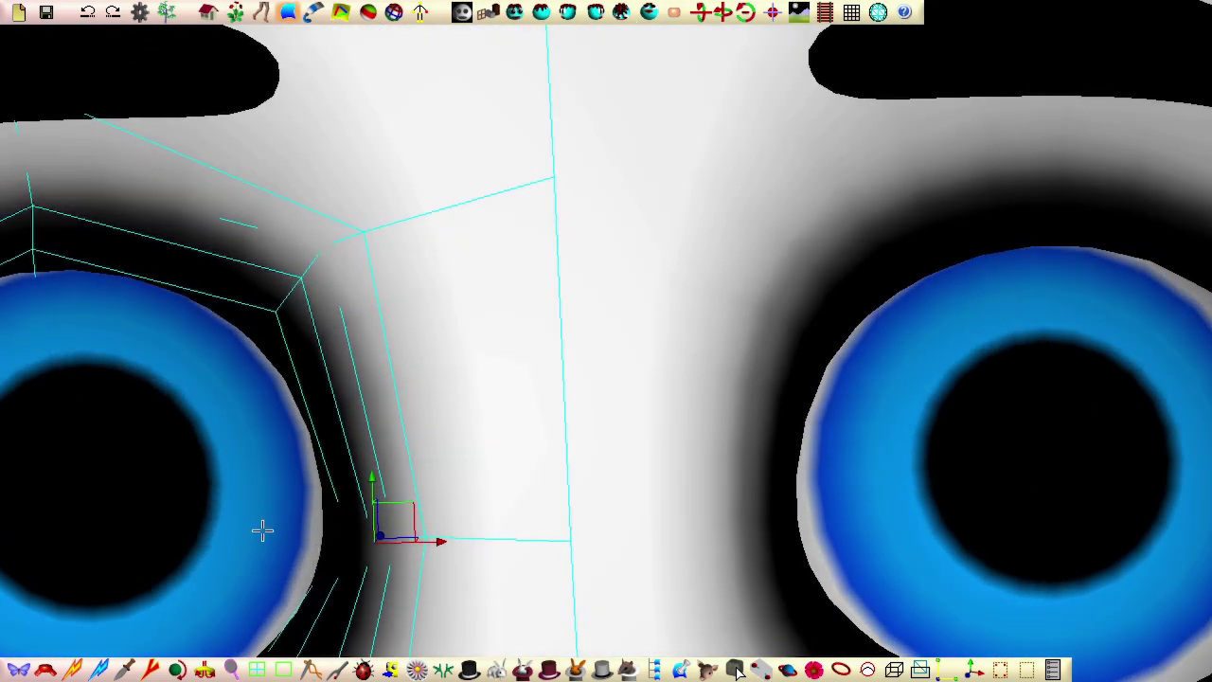
Step: Open the ColorSweep around the eye socket for editing and choose white (1 1 1) in its palette
{"action": "scroll", "coordinate": [312, 365], "scroll_direction": "down", "scroll_amount": 3}
{"action": "scroll", "coordinate": [311, 365], "scroll_direction": "down", "scroll_amount": 2}
{"action": "left_click", "coordinate": [142, 17]}
{"action": "left_click", "coordinate": [28, 89]}
{"action": "left_click", "coordinate": [28, 84]}
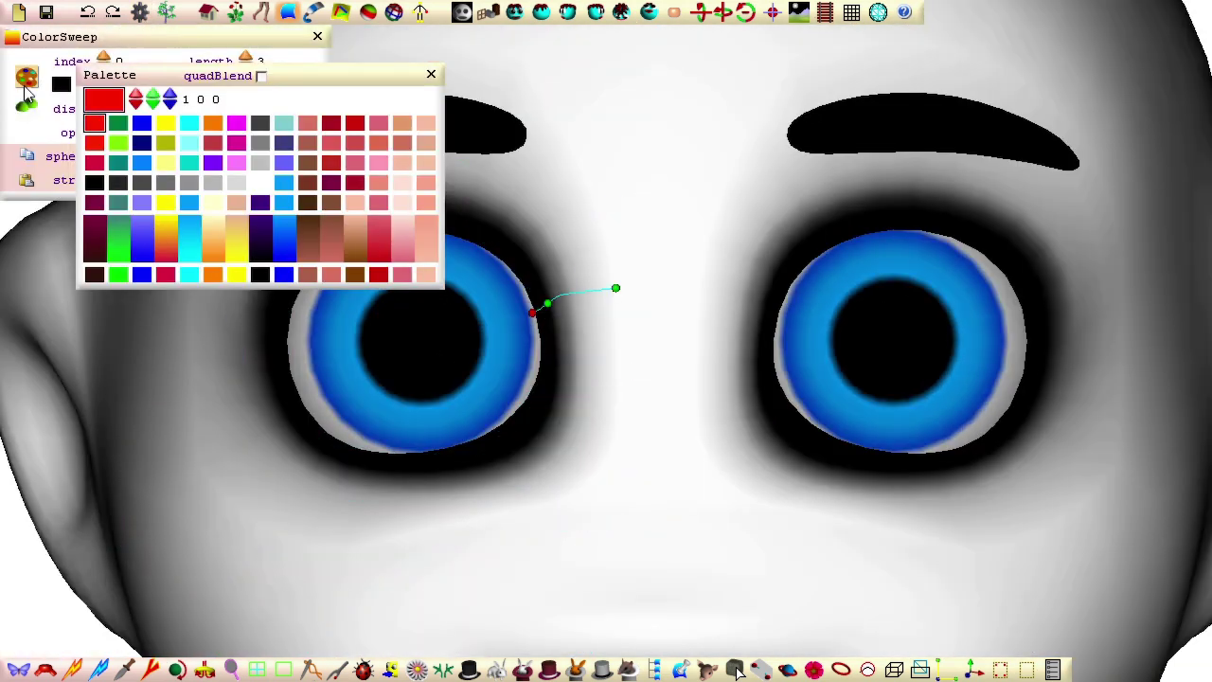
{"action": "middle_click_drag", "start_coordinate": [333, 403], "coordinate": [559, 334]}
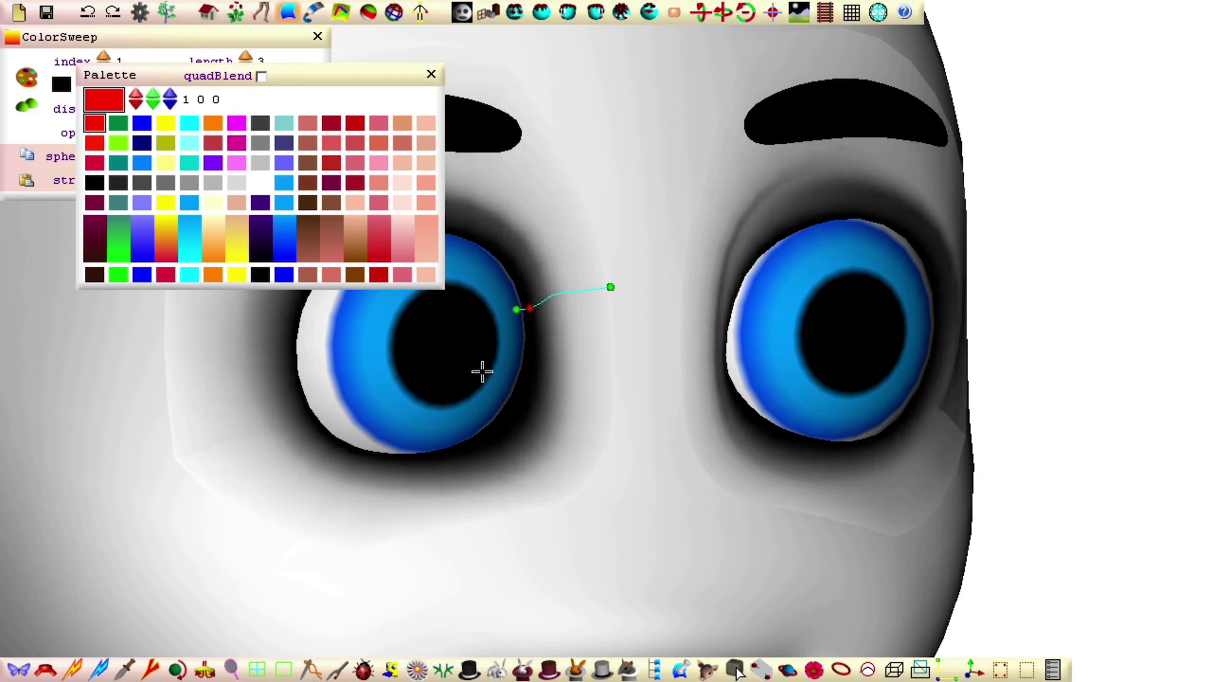
{"action": "middle_click_drag", "start_coordinate": [503, 426], "coordinate": [591, 539]}
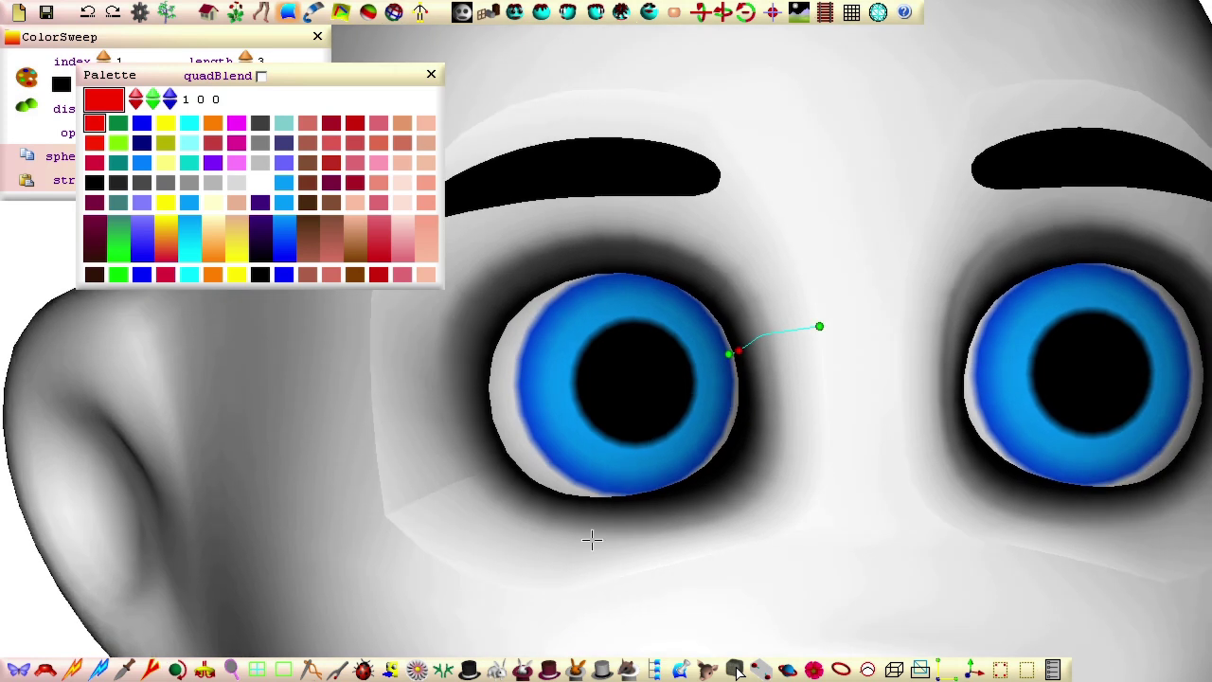
{"action": "middle_click_drag", "start_coordinate": [592, 539], "coordinate": [539, 426]}
{"action": "left_click", "coordinate": [260, 182]}
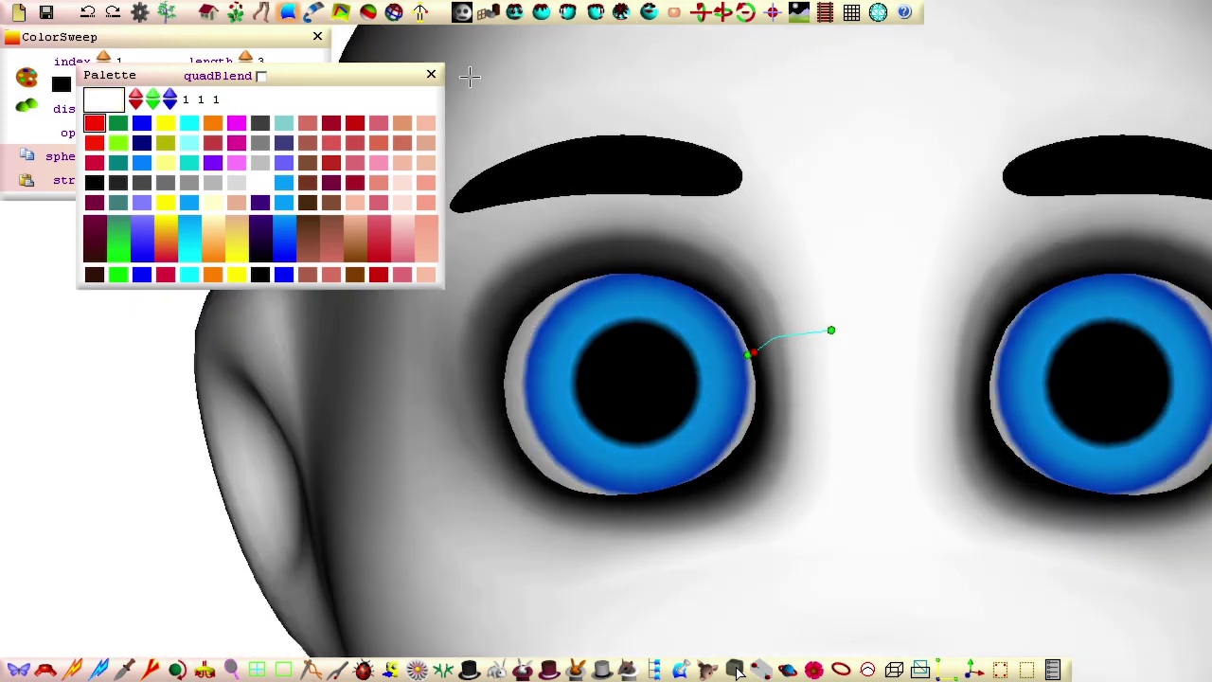
Step: Close the palette and nudge the socket's control points to tighten the opening around the eyeball
{"action": "left_click", "coordinate": [431, 74]}
{"action": "left_click", "coordinate": [511, 315]}
{"action": "middle_click_drag", "start_coordinate": [517, 319], "coordinate": [426, 218]}
{"action": "left_click", "coordinate": [774, 322]}
{"action": "left_click_drag", "start_coordinate": [774, 322], "coordinate": [769, 327]}
{"action": "middle_click_drag", "start_coordinate": [606, 378], "coordinate": [654, 407]}
{"action": "left_click", "coordinate": [580, 465]}
{"action": "middle_click_drag", "start_coordinate": [579, 465], "coordinate": [261, 447]}
Step: Isolate the eyebrow patch r_side551 and insert a ring of control points across its middle
{"action": "left_click", "coordinate": [496, 670]}
{"action": "left_click", "coordinate": [473, 175]}
{"action": "left_click", "coordinate": [487, 17]}
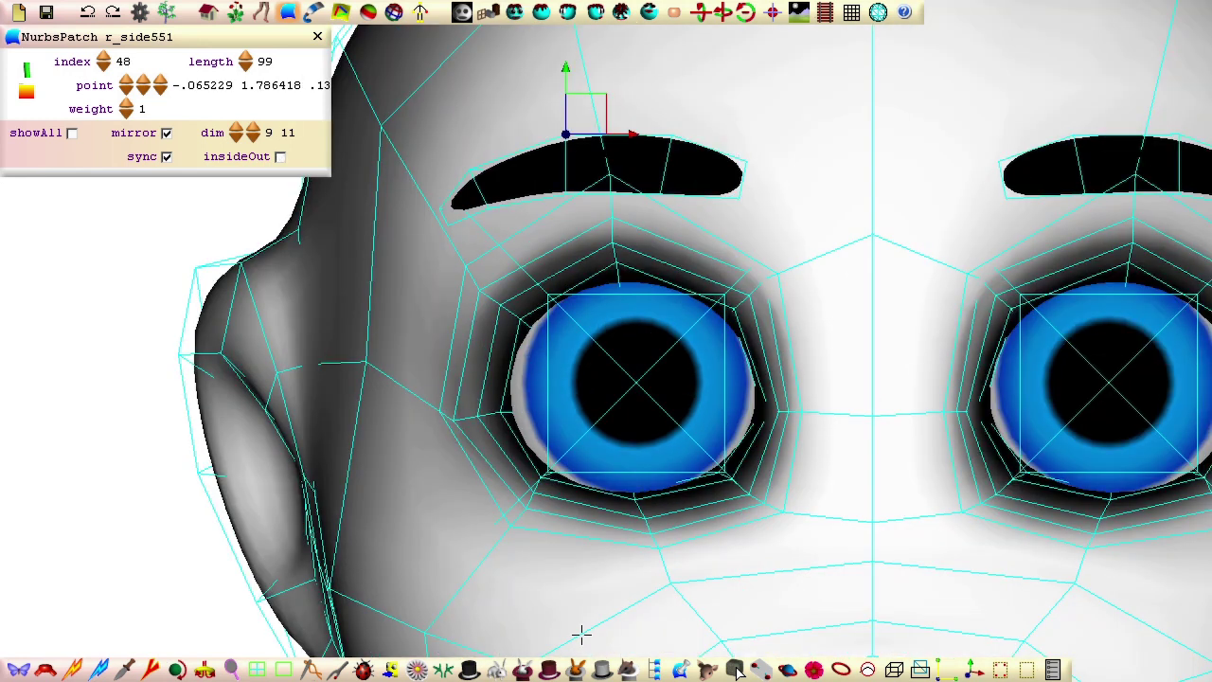
{"action": "left_click", "coordinate": [523, 669]}
{"action": "left_click", "coordinate": [100, 670]}
{"action": "left_click", "coordinate": [618, 137]}
{"action": "left_click", "coordinate": [118, 108]}
Step: Reshape the eyebrow in the front view by lowering and extending its inner end and shifting the middle rings into an arch
{"action": "left_click_drag", "start_coordinate": [643, 112], "coordinate": [763, 235]}
{"action": "left_click_drag", "start_coordinate": [746, 130], "coordinate": [769, 146]}
{"action": "left_click", "coordinate": [957, 662]}
{"action": "left_click_drag", "start_coordinate": [899, 188], "coordinate": [900, 205]}
{"action": "left_click", "coordinate": [566, 165]}
{"action": "left_click_drag", "start_coordinate": [604, 184], "coordinate": [582, 187]}
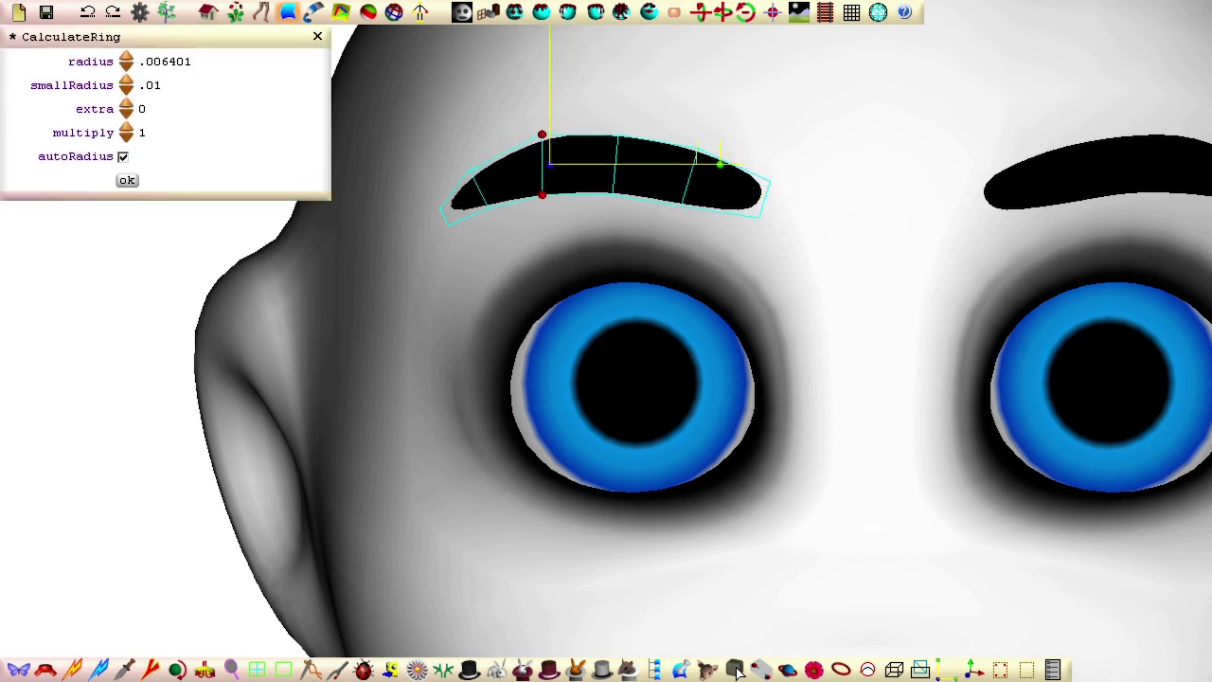
{"action": "left_click_drag", "start_coordinate": [723, 163], "coordinate": [720, 144]}
{"action": "left_click_drag", "start_coordinate": [614, 171], "coordinate": [623, 164]}
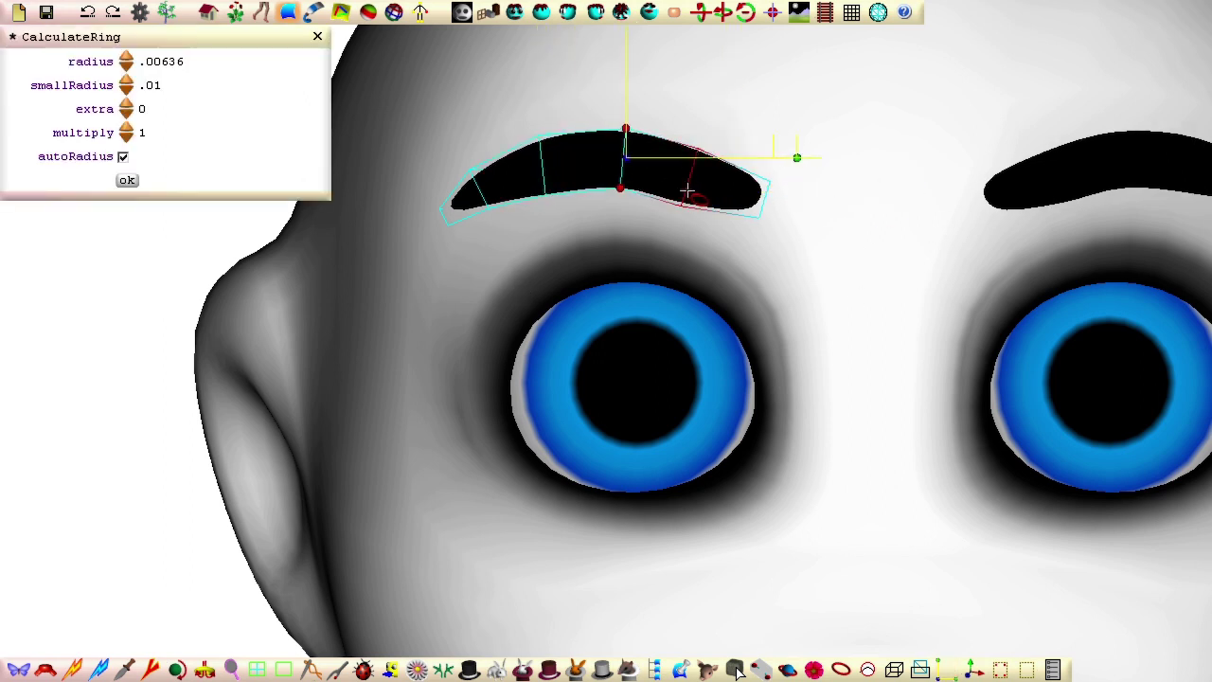
{"action": "left_click_drag", "start_coordinate": [687, 185], "coordinate": [701, 188]}
Step: Move the control points at the eyebrow's outer end slightly forward, working in the top view
{"action": "left_click_drag", "start_coordinate": [393, 135], "coordinate": [503, 262]}
{"action": "middle_click_drag", "start_coordinate": [503, 262], "coordinate": [706, 46]}
{"action": "left_click", "coordinate": [622, 13]}
{"action": "left_click_drag", "start_coordinate": [464, 50], "coordinate": [464, 59]}
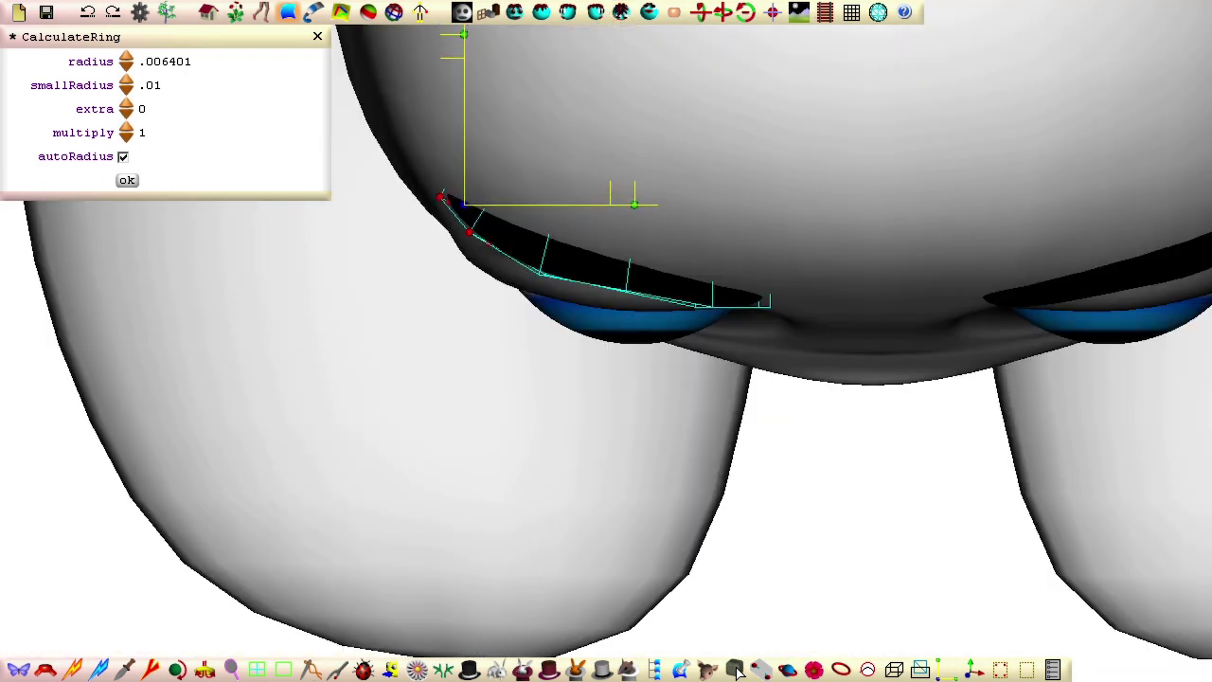
{"action": "left_click", "coordinate": [549, 252]}
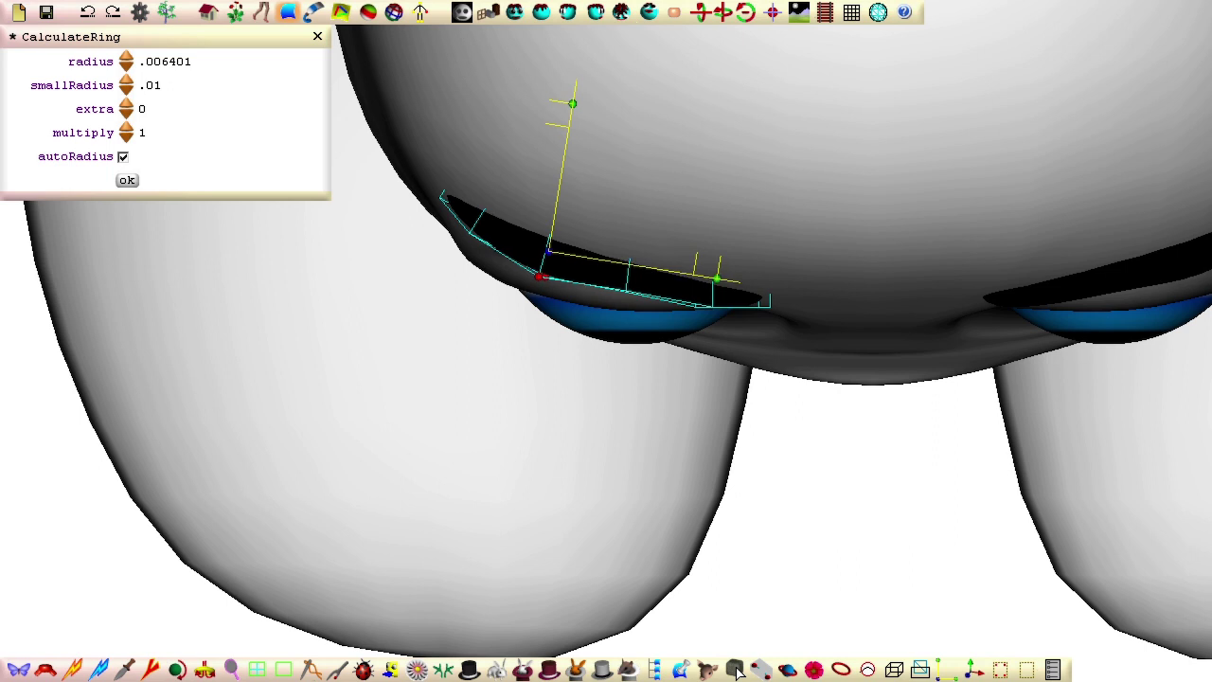
{"action": "middle_click_drag", "start_coordinate": [539, 274], "coordinate": [493, 216]}
Step: Move the eyebrow's inner-end and middle control points slightly forward to fit the forehead's curve
{"action": "left_click", "coordinate": [512, 196]}
{"action": "left_click", "coordinate": [622, 13]}
{"action": "left_click_drag", "start_coordinate": [458, 104], "coordinate": [459, 115]}
{"action": "left_click_drag", "start_coordinate": [747, 260], "coordinate": [810, 338]}
{"action": "left_click_drag", "start_coordinate": [768, 180], "coordinate": [768, 185]}
{"action": "left_click_drag", "start_coordinate": [599, 221], "coordinate": [658, 318]}
{"action": "left_click_drag", "start_coordinate": [628, 171], "coordinate": [628, 178]}
{"action": "middle_click_drag", "start_coordinate": [519, 246], "coordinate": [344, 130]}
Step: Refine the r_side patch's control points at the lower outer and inner corners of the eye socket
{"action": "right_click_drag", "start_coordinate": [344, 130], "coordinate": [423, 480]}
{"action": "left_click", "coordinate": [423, 480]}
{"action": "left_click_drag", "start_coordinate": [469, 428], "coordinate": [516, 493]}
{"action": "left_click_drag", "start_coordinate": [653, 285], "coordinate": [736, 319]}
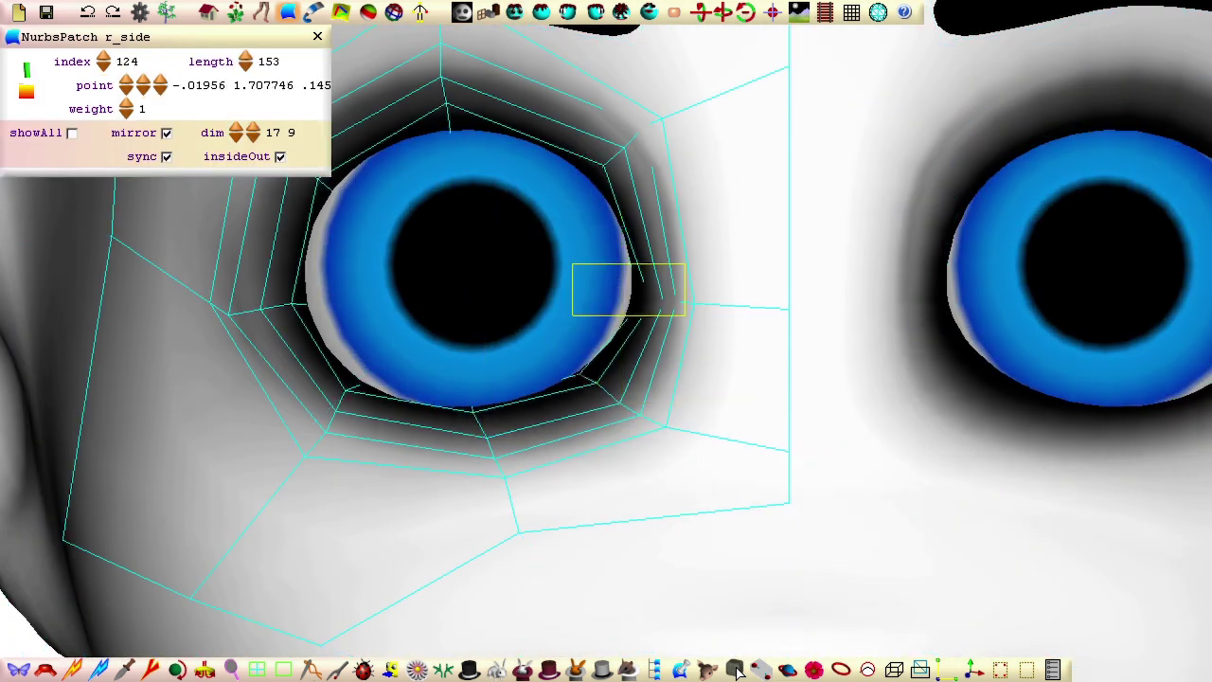
{"action": "middle_click_drag", "start_coordinate": [736, 319], "coordinate": [736, 449]}
{"action": "right_click_drag", "start_coordinate": [736, 449], "coordinate": [478, 489]}
{"action": "middle_click_drag", "start_coordinate": [478, 490], "coordinate": [483, 28]}
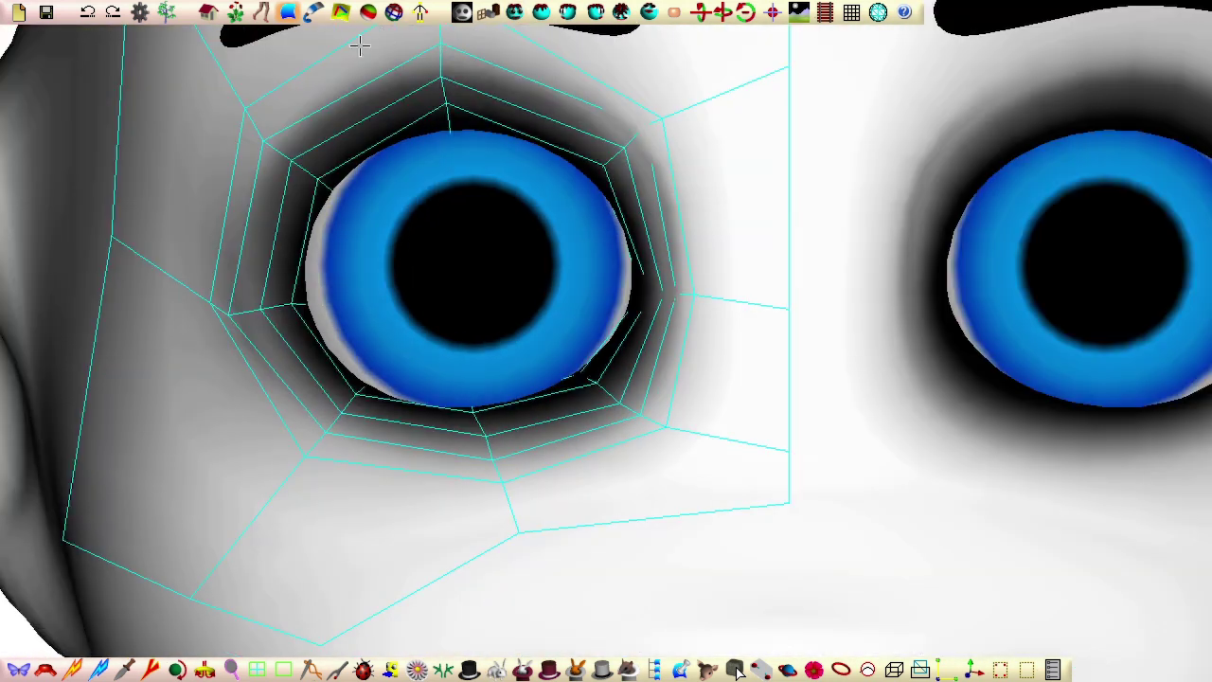
Step: Set up a paint brush for the eye patch with opacity .1, radius .008611 and black (0 0 0) as its colour
{"action": "left_click", "coordinate": [315, 12]}
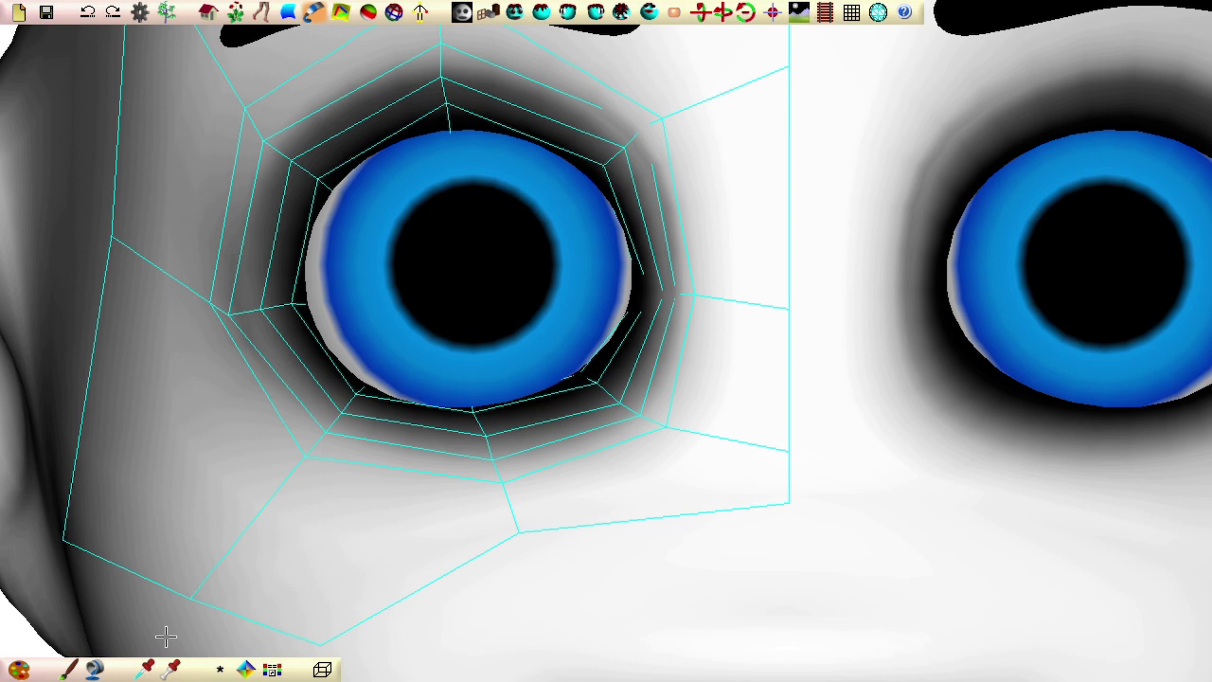
{"action": "left_click", "coordinate": [172, 669]}
{"action": "left_click", "coordinate": [443, 258]}
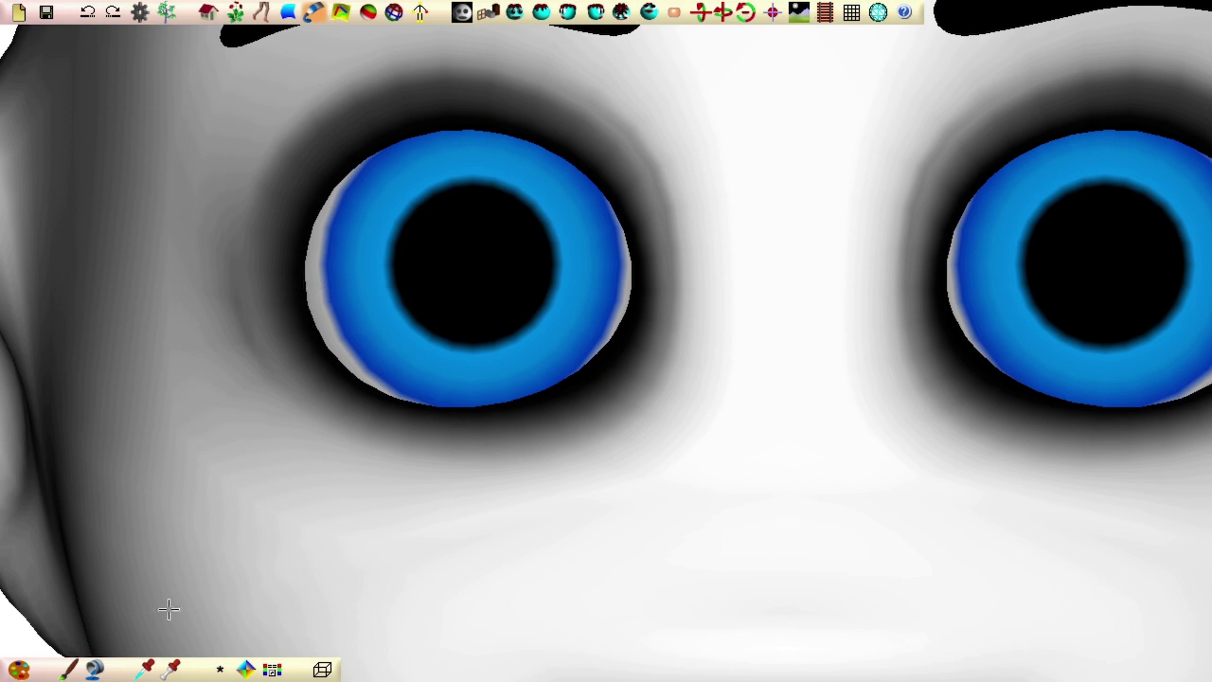
{"action": "left_click", "coordinate": [68, 670]}
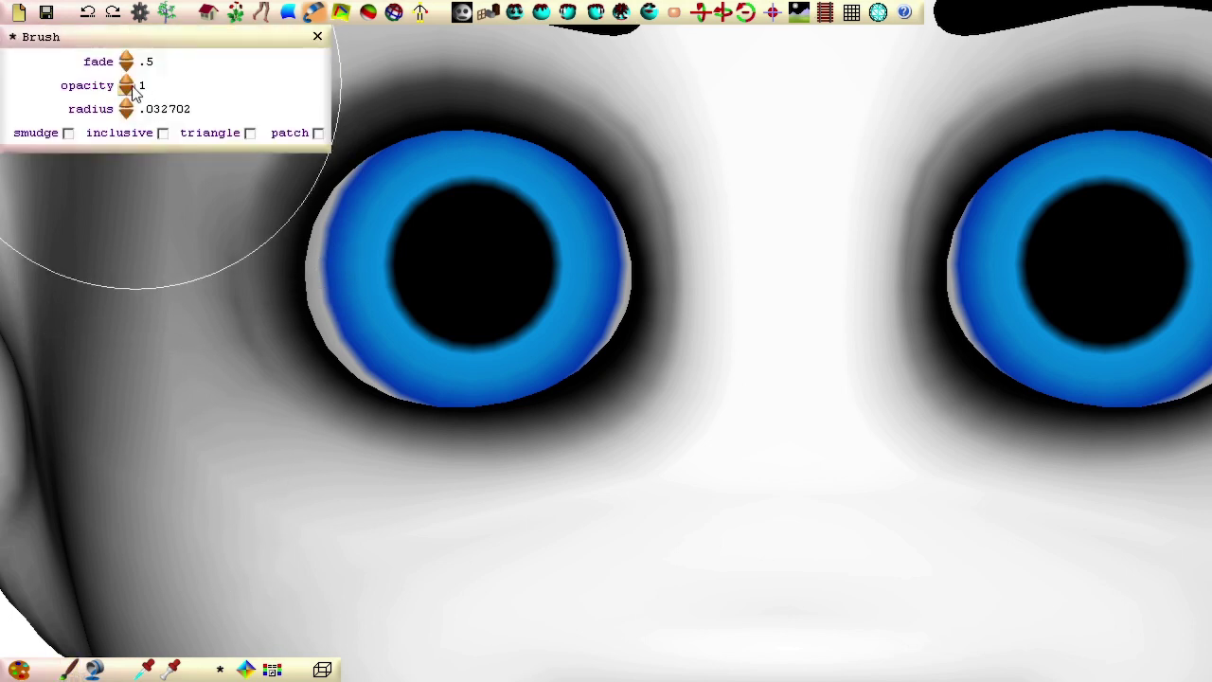
{"action": "type", "text": "."}
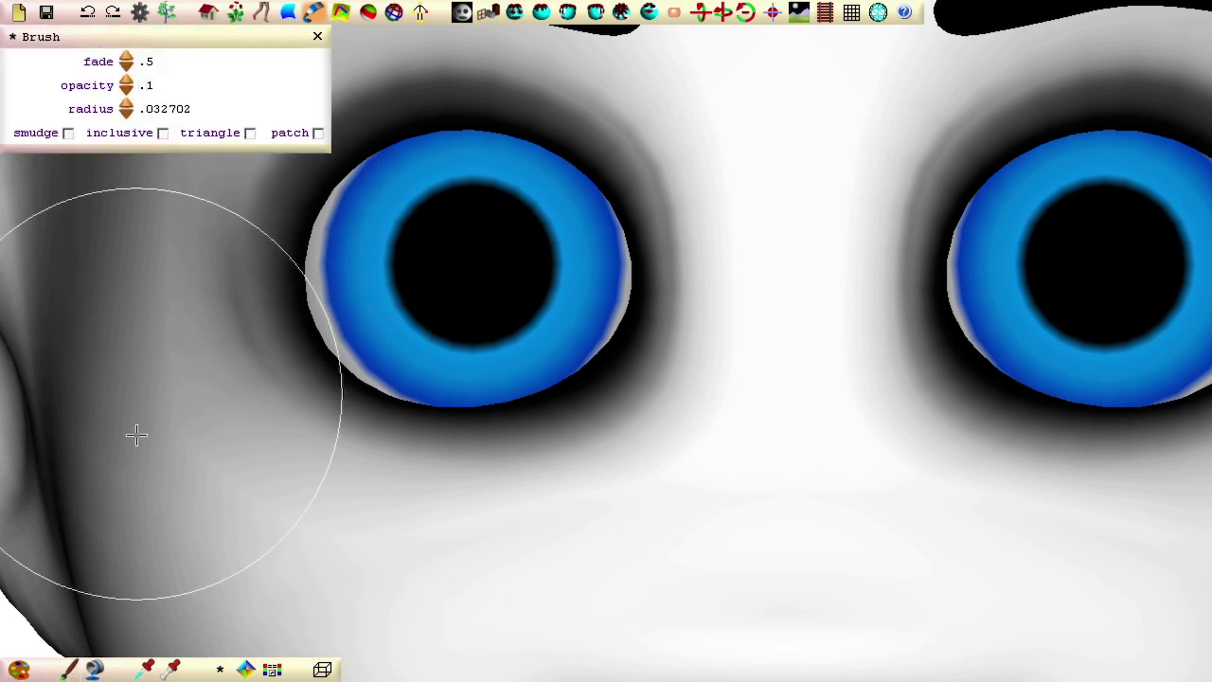
{"action": "left_click", "coordinate": [19, 669]}
{"action": "left_click", "coordinate": [94, 181]}
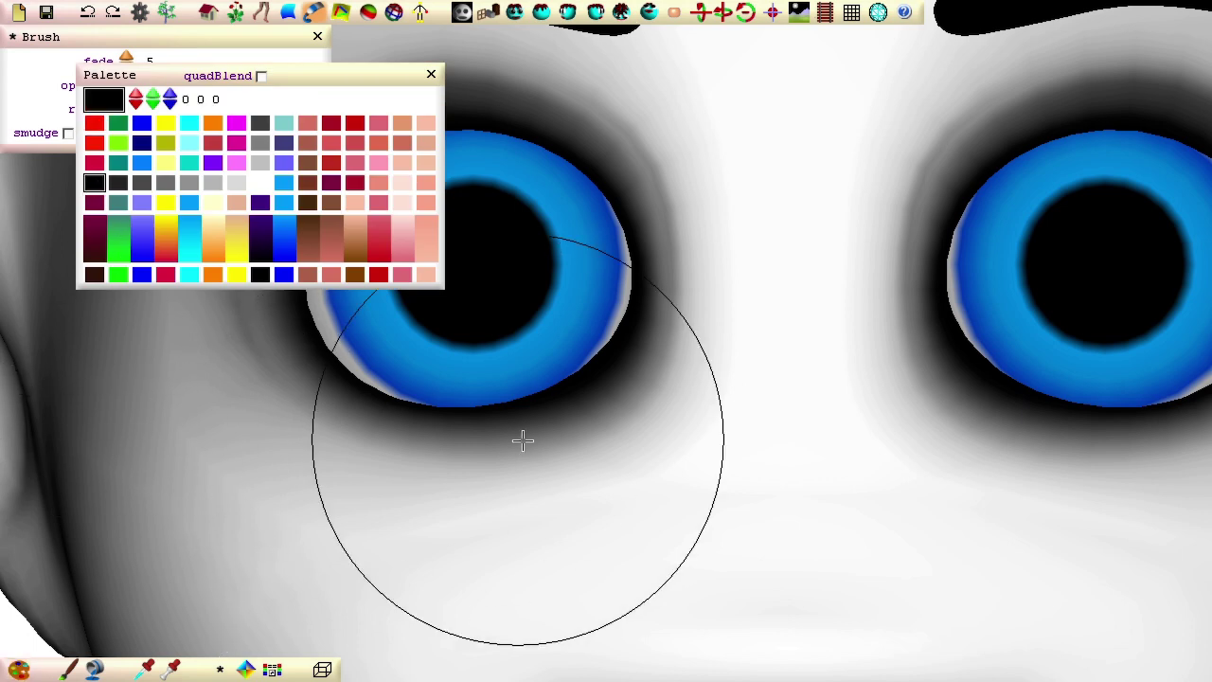
{"action": "scroll", "coordinate": [523, 459], "scroll_direction": "down", "scroll_amount": 14}
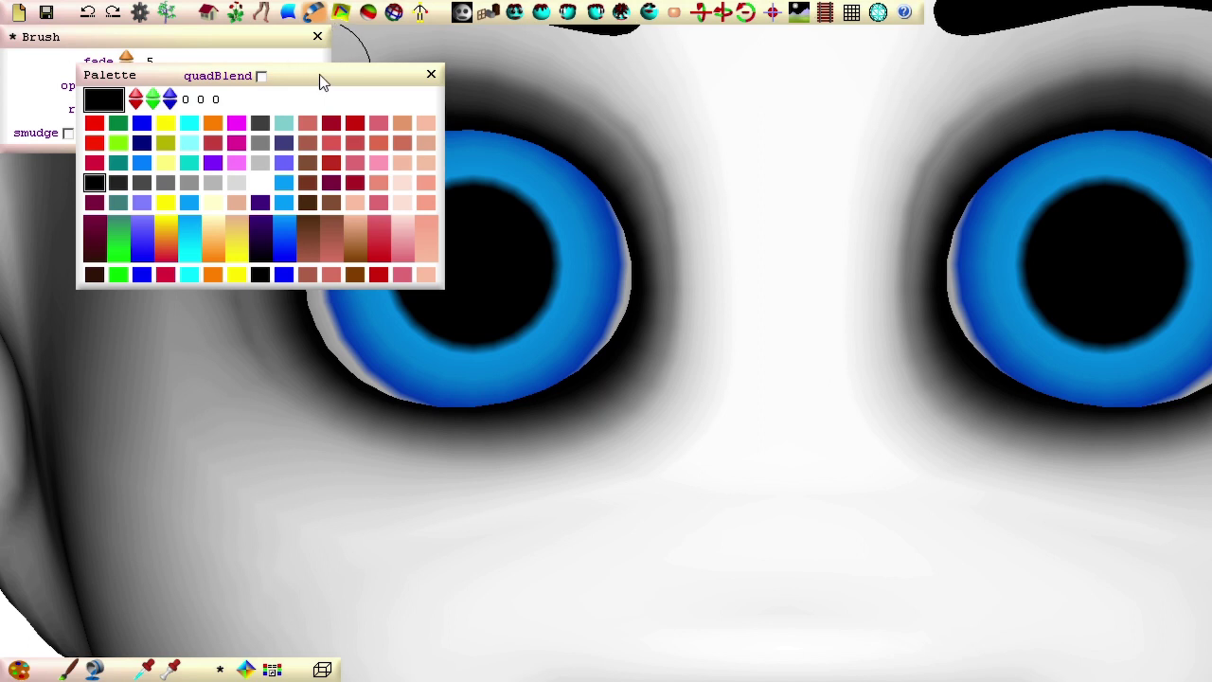
Step: Paint soft black shading over the upper part of both irises, keeping the palette clear of the eyes
{"action": "left_click_drag", "start_coordinate": [320, 74], "coordinate": [219, 379]}
{"action": "mouse_move", "coordinate": [405, 312]}
{"action": "left_mouse_down"}
{"action": "mouse_move", "coordinate": [419, 217]}
{"action": "mouse_move", "coordinate": [543, 252]}
{"action": "mouse_move", "coordinate": [511, 192]}
{"action": "mouse_move", "coordinate": [382, 277]}
{"action": "mouse_move", "coordinate": [461, 179]}
{"action": "mouse_move", "coordinate": [552, 263]}
{"action": "mouse_move", "coordinate": [409, 205]}
{"action": "mouse_move", "coordinate": [376, 260]}
{"action": "mouse_move", "coordinate": [549, 230]}
{"action": "mouse_move", "coordinate": [498, 191]}
{"action": "mouse_move", "coordinate": [382, 237]}
{"action": "mouse_move", "coordinate": [398, 206]}
{"action": "mouse_move", "coordinate": [495, 176]}
{"action": "mouse_move", "coordinate": [562, 259]}
{"action": "mouse_move", "coordinate": [482, 184]}
{"action": "mouse_move", "coordinate": [385, 285]}
{"action": "mouse_move", "coordinate": [452, 181]}
{"action": "mouse_move", "coordinate": [550, 287]}
{"action": "mouse_move", "coordinate": [472, 330]}
{"action": "mouse_move", "coordinate": [544, 242]}
{"action": "mouse_move", "coordinate": [430, 221]}
{"action": "left_mouse_up"}
{"action": "middle_click_drag", "start_coordinate": [783, 195], "coordinate": [544, 195]}
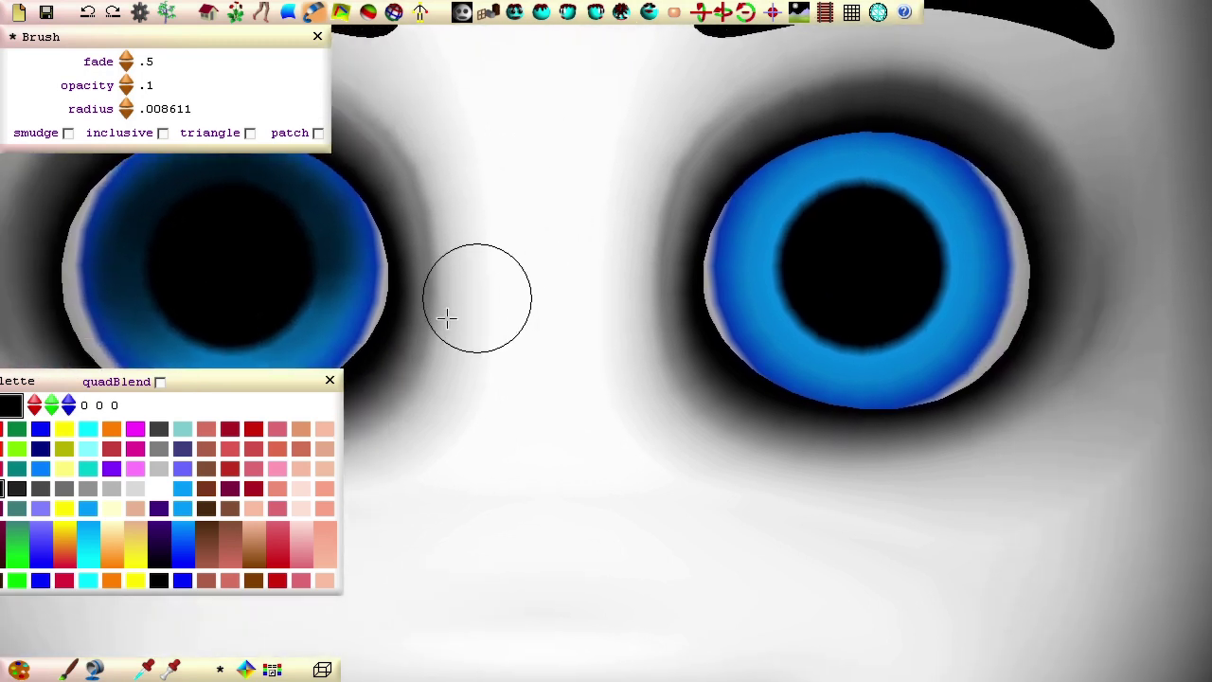
{"action": "left_click_drag", "start_coordinate": [289, 383], "coordinate": [414, 479]}
{"action": "middle_click_drag", "start_coordinate": [555, 234], "coordinate": [653, 259]}
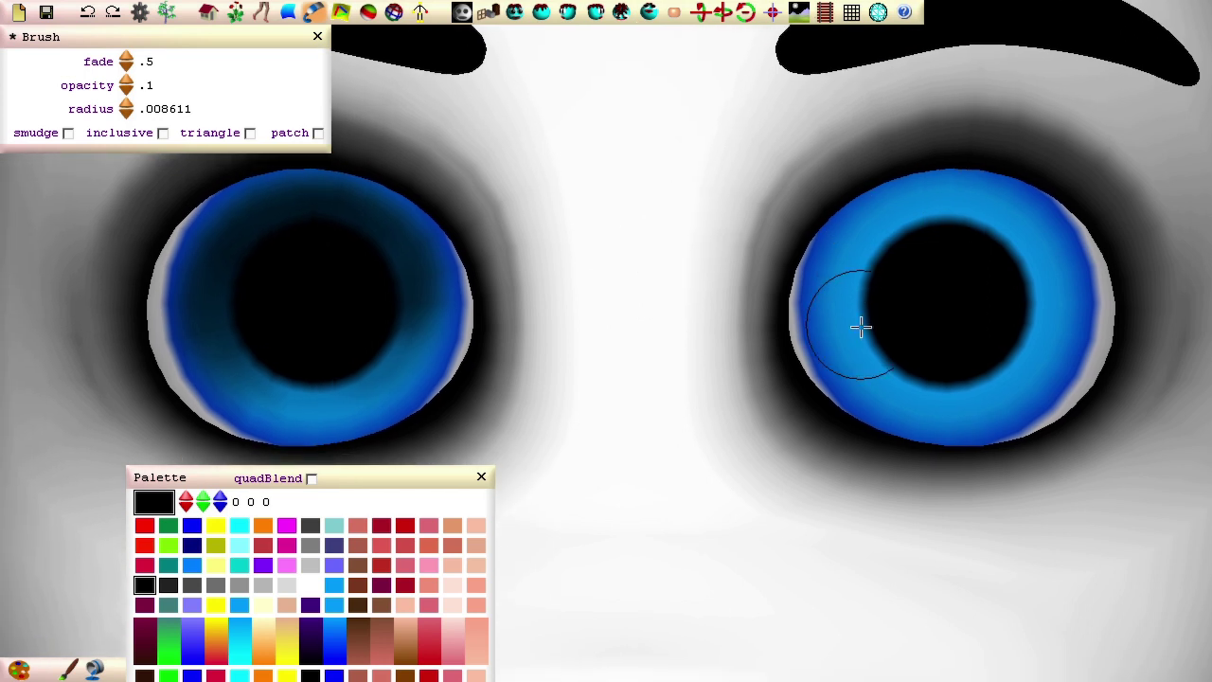
{"action": "mouse_move", "coordinate": [861, 327]}
{"action": "left_mouse_down"}
{"action": "mouse_move", "coordinate": [879, 256]}
{"action": "mouse_move", "coordinate": [1017, 289]}
{"action": "mouse_move", "coordinate": [936, 230]}
{"action": "mouse_move", "coordinate": [868, 331]}
{"action": "mouse_move", "coordinate": [860, 260]}
{"action": "mouse_move", "coordinate": [1028, 263]}
{"action": "mouse_move", "coordinate": [1007, 250]}
{"action": "mouse_move", "coordinate": [856, 269]}
{"action": "mouse_move", "coordinate": [882, 347]}
{"action": "mouse_move", "coordinate": [928, 230]}
{"action": "mouse_move", "coordinate": [1004, 240]}
{"action": "mouse_move", "coordinate": [905, 364]}
{"action": "mouse_move", "coordinate": [966, 371]}
{"action": "mouse_move", "coordinate": [920, 230]}
{"action": "mouse_move", "coordinate": [960, 221]}
{"action": "mouse_move", "coordinate": [855, 322]}
{"action": "mouse_move", "coordinate": [1060, 320]}
{"action": "left_mouse_up"}
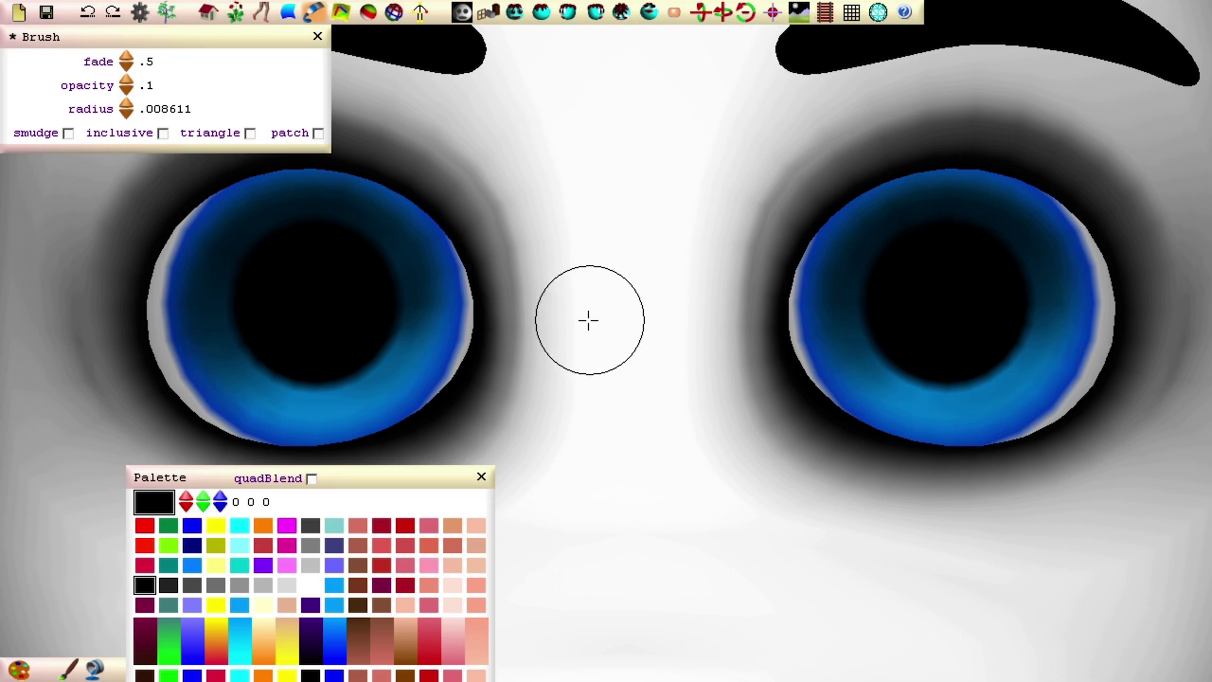
Step: Paint a soft white (1 1 1) highlight on the upper inner edge of one pupil and the matching spot on the other
{"action": "left_click", "coordinate": [310, 584]}
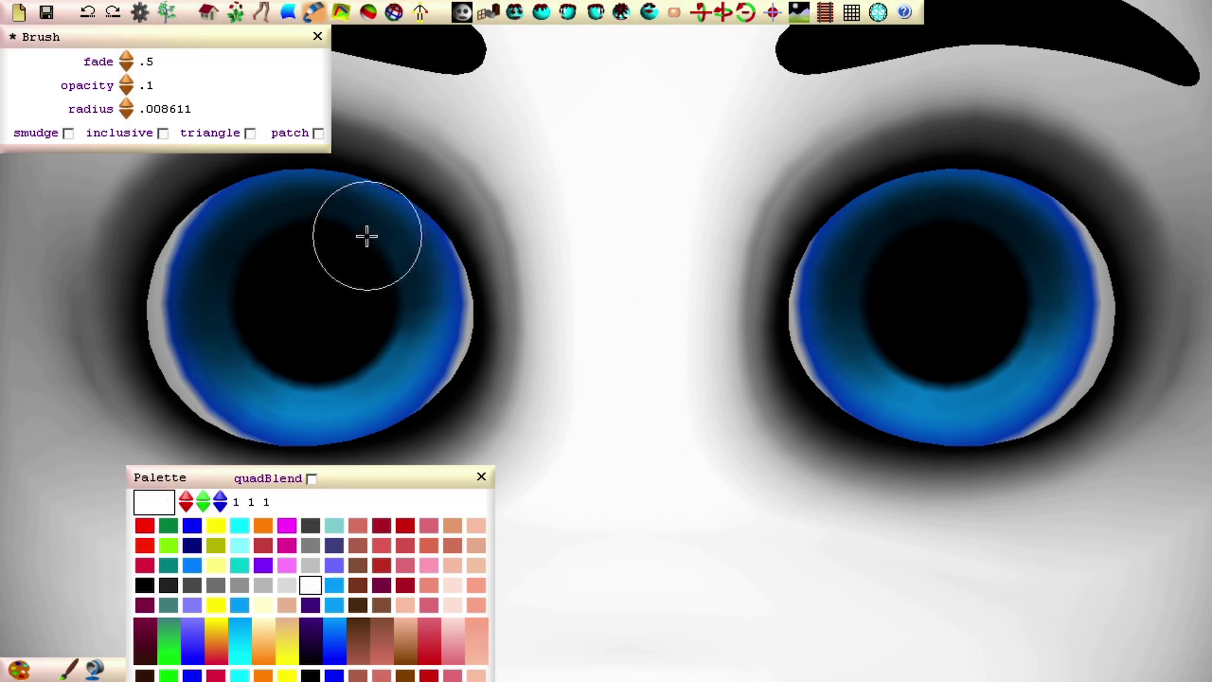
{"action": "left_click_drag", "start_coordinate": [365, 236], "coordinate": [360, 251]}
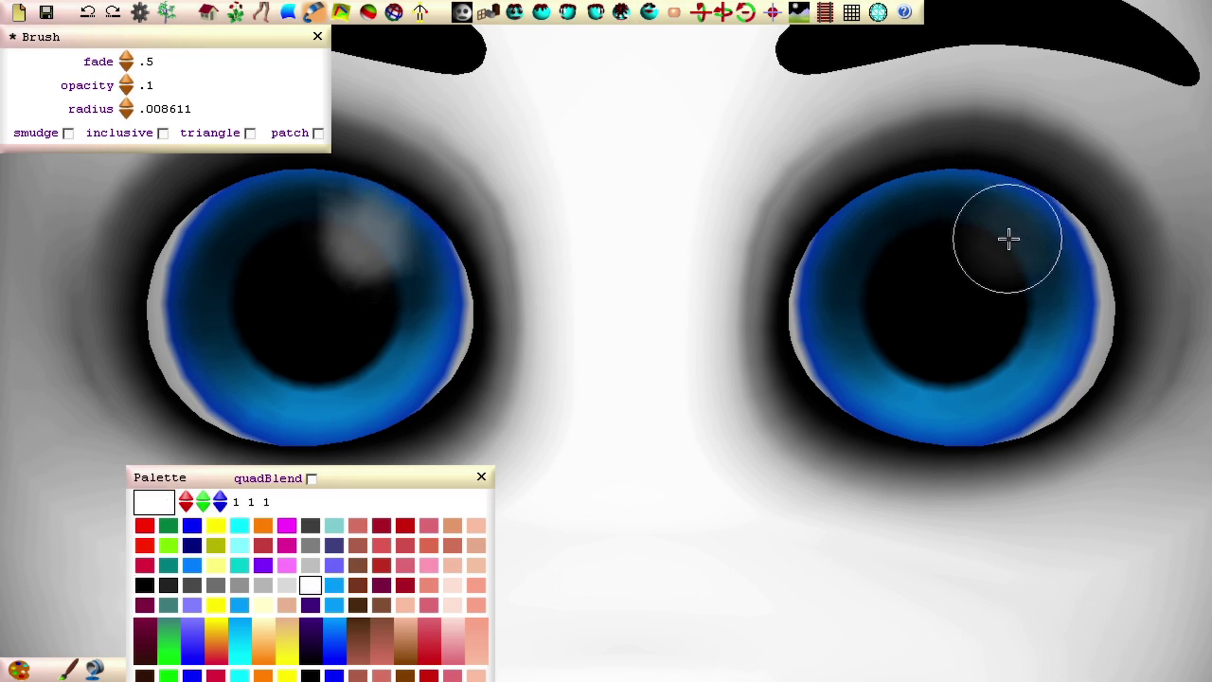
{"action": "left_click_drag", "start_coordinate": [1009, 239], "coordinate": [1004, 241]}
{"action": "scroll", "coordinate": [709, 184], "scroll_direction": "down", "scroll_amount": 5}
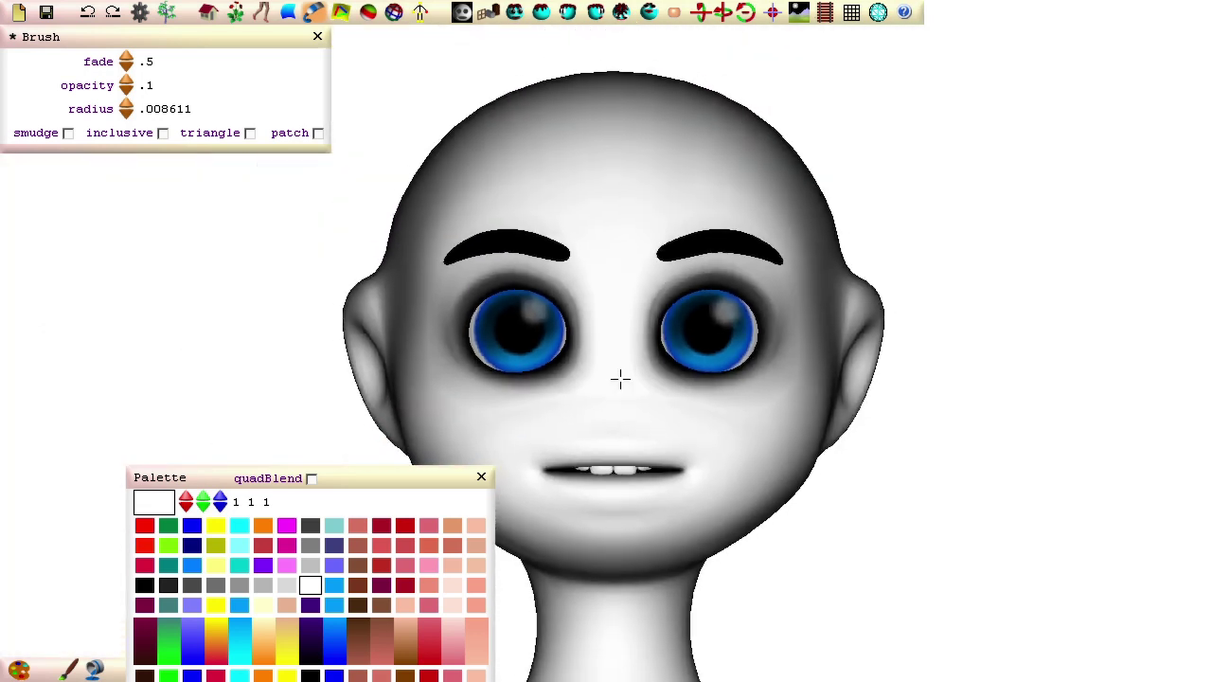
{"action": "scroll", "coordinate": [953, 467], "scroll_direction": "down", "scroll_amount": 3}
{"action": "middle_click_drag", "start_coordinate": [953, 468], "coordinate": [1020, 441]}
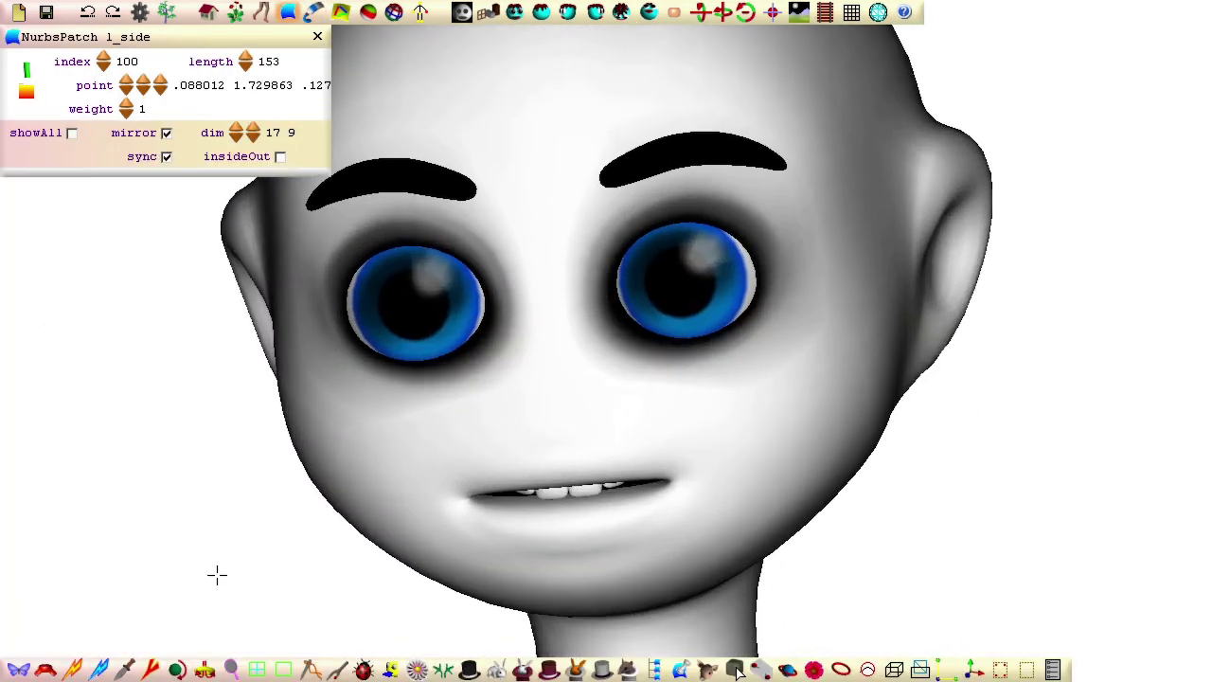
Step: Set the grid scale to .03 and display its sub-squares with a subdivision of 3
{"action": "middle_click_drag", "start_coordinate": [224, 557], "coordinate": [509, 551]}
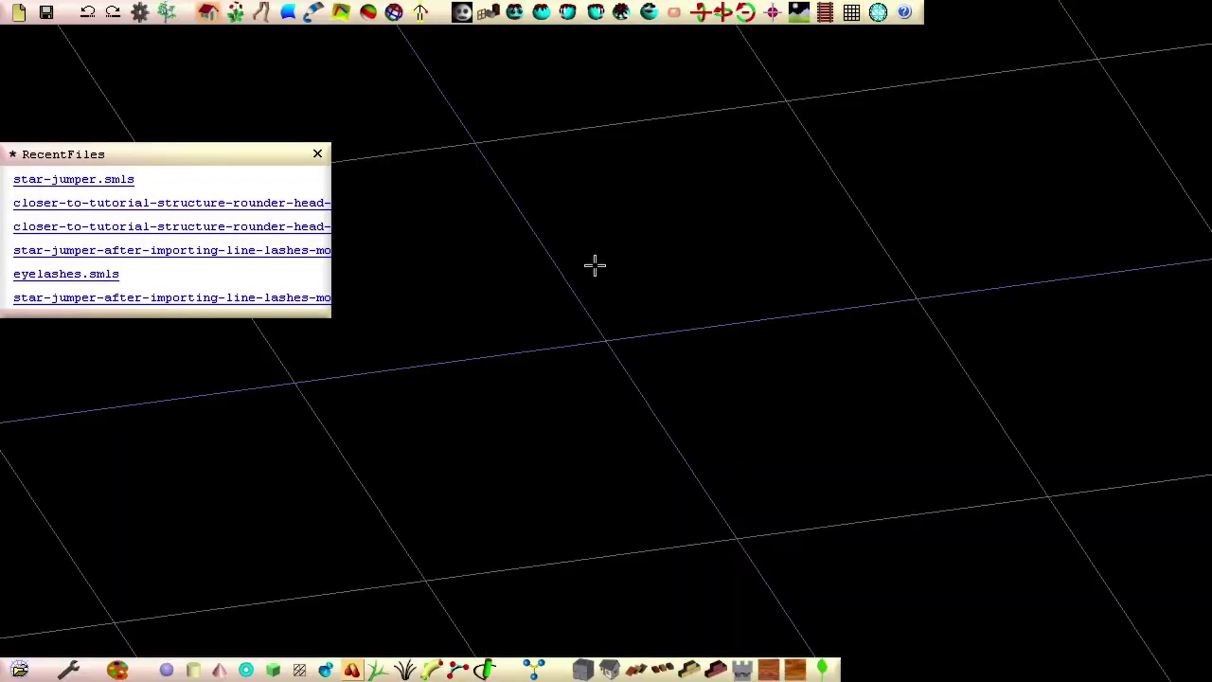
{"action": "left_click", "coordinate": [851, 11]}
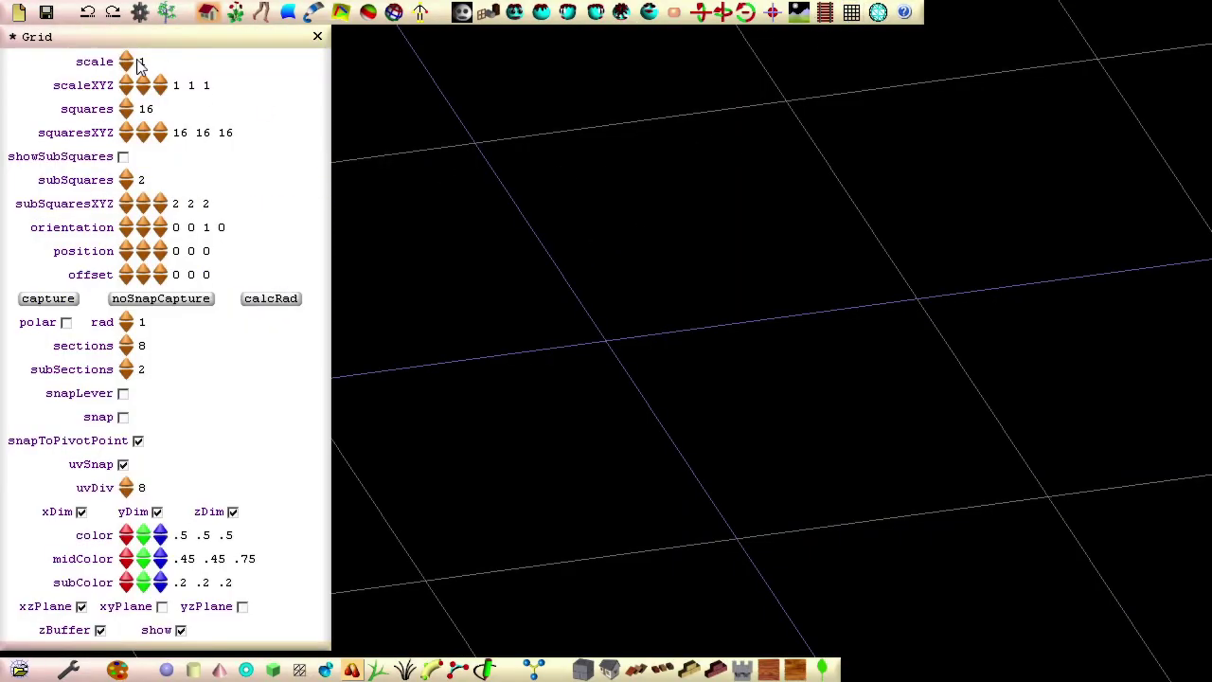
{"action": "type", "text": ".03"}
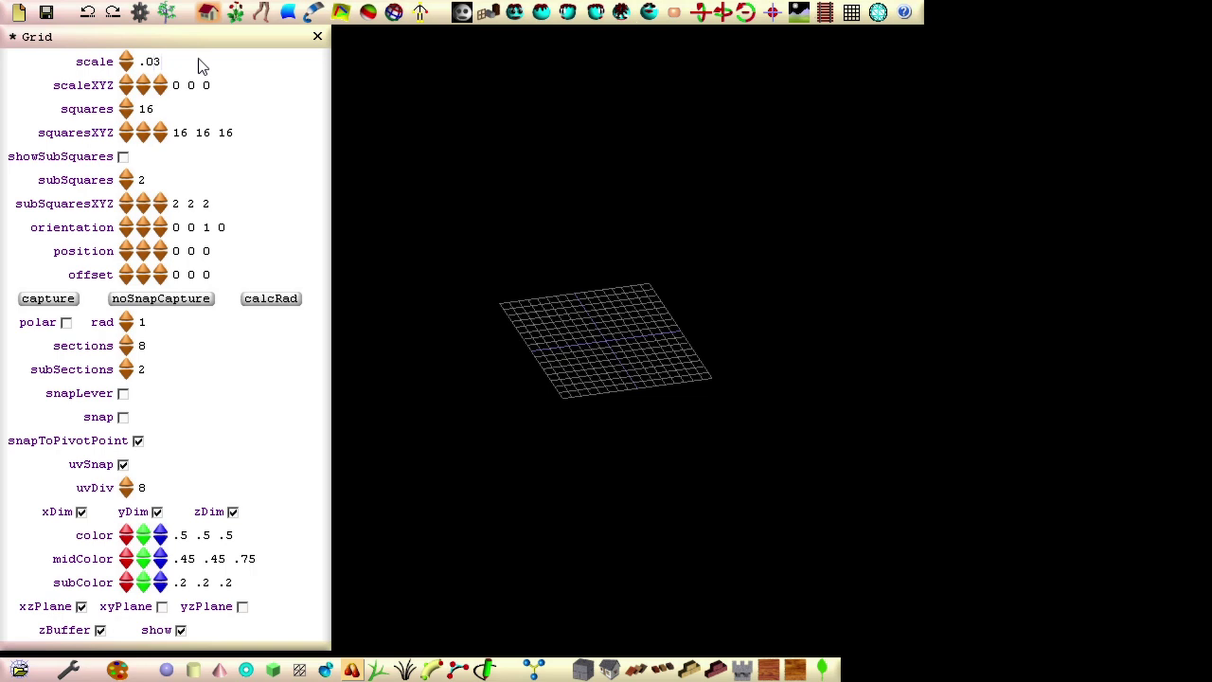
{"action": "left_click", "coordinate": [622, 13]}
{"action": "right_click_drag", "start_coordinate": [608, 178], "coordinate": [526, 680]}
{"action": "scroll", "coordinate": [509, 530], "scroll_direction": "up", "scroll_amount": 5}
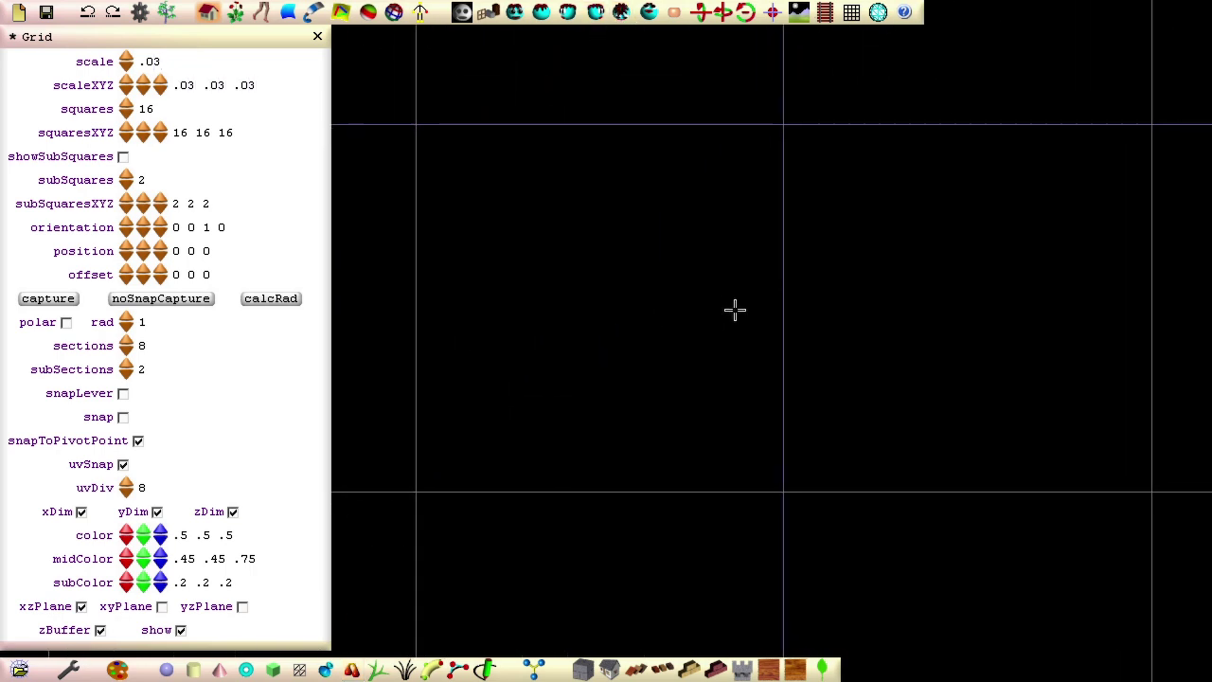
{"action": "left_click", "coordinate": [123, 157]}
{"action": "left_click", "coordinate": [126, 175]}
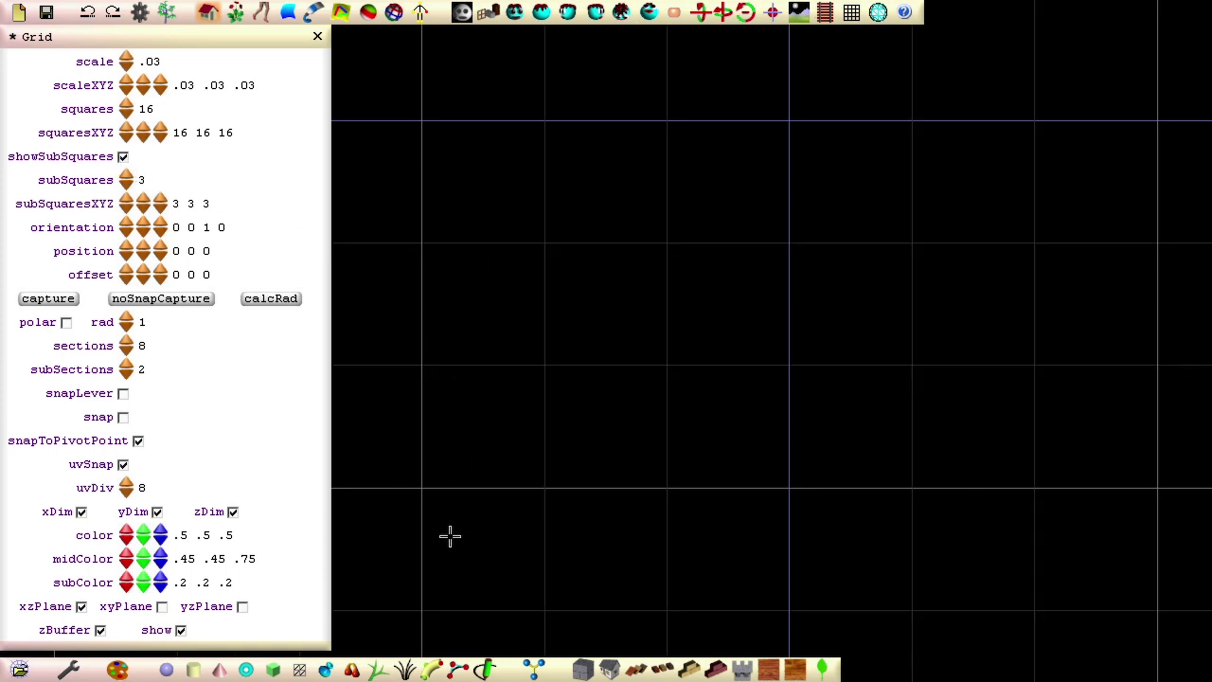
Step: Draw a straight four-point NURBS tube one grid square long, with endSP enabled and addPointEnabled disabled
{"action": "left_click", "coordinate": [431, 671]}
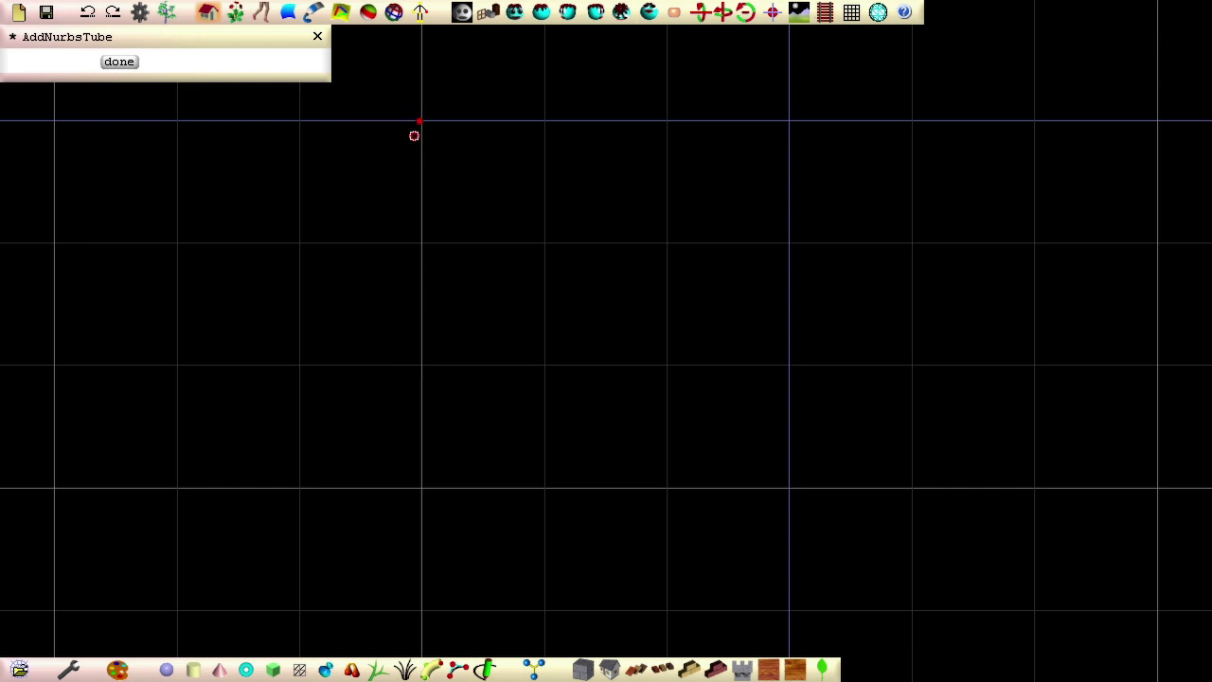
{"action": "left_click", "coordinate": [428, 244]}
{"action": "left_click", "coordinate": [421, 367]}
{"action": "left_click", "coordinate": [424, 489]}
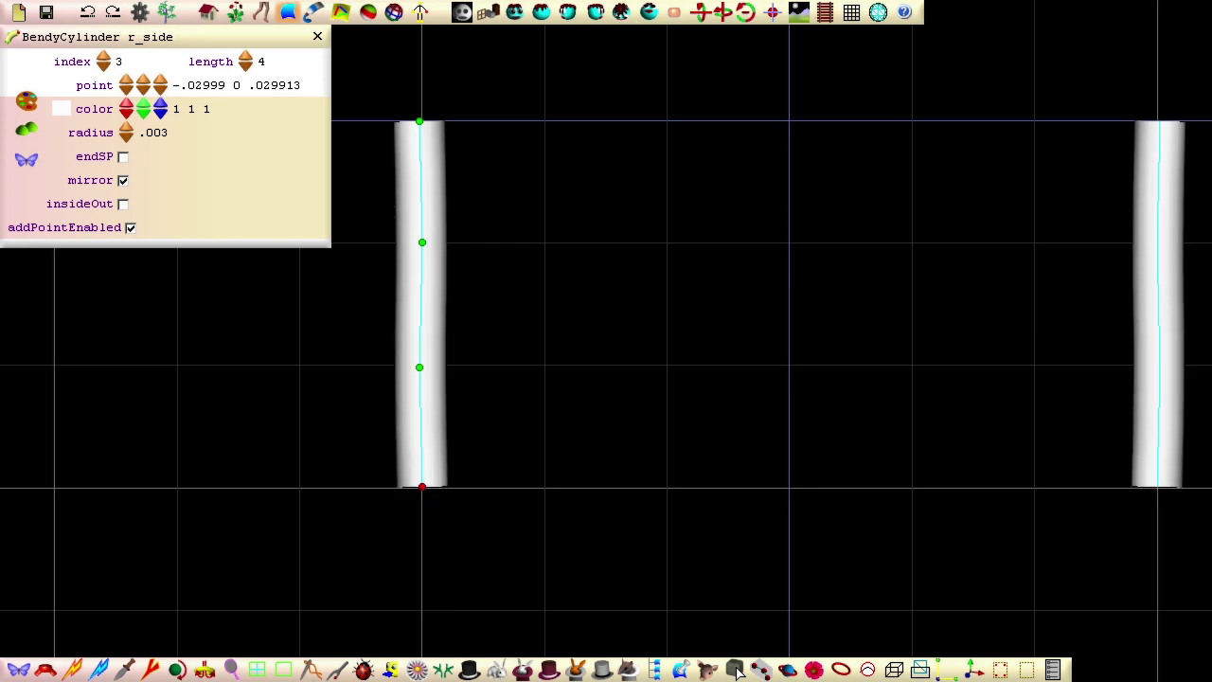
{"action": "left_click", "coordinate": [130, 229]}
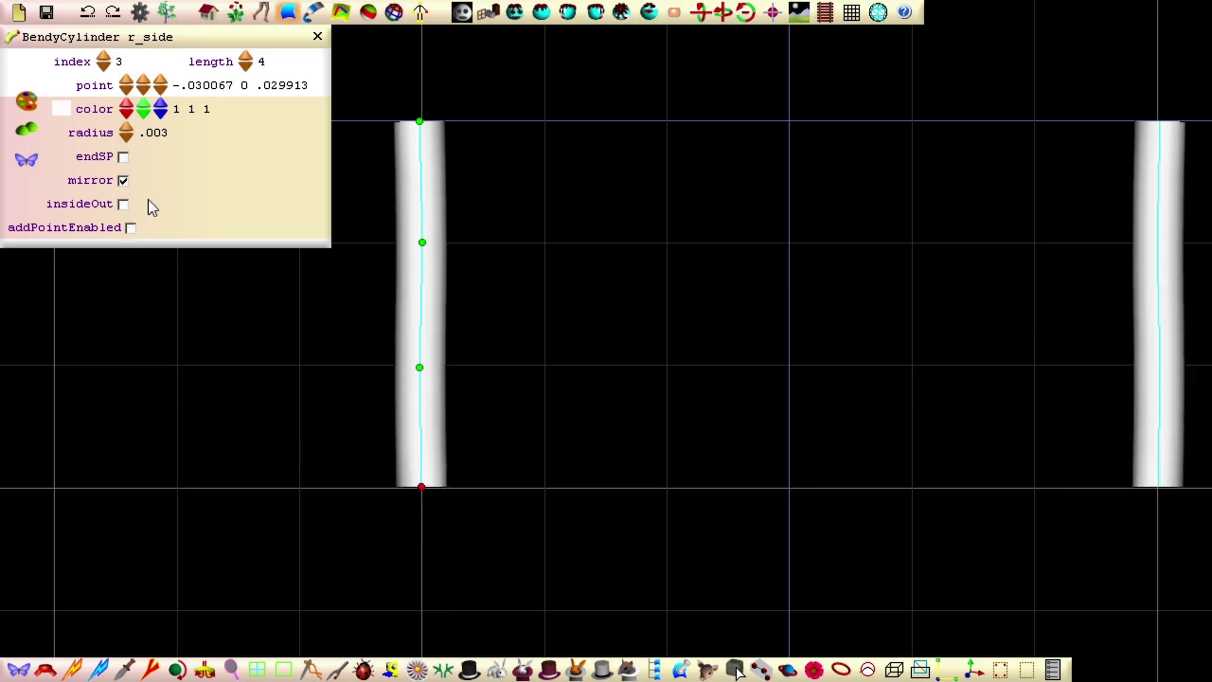
{"action": "left_click", "coordinate": [124, 157]}
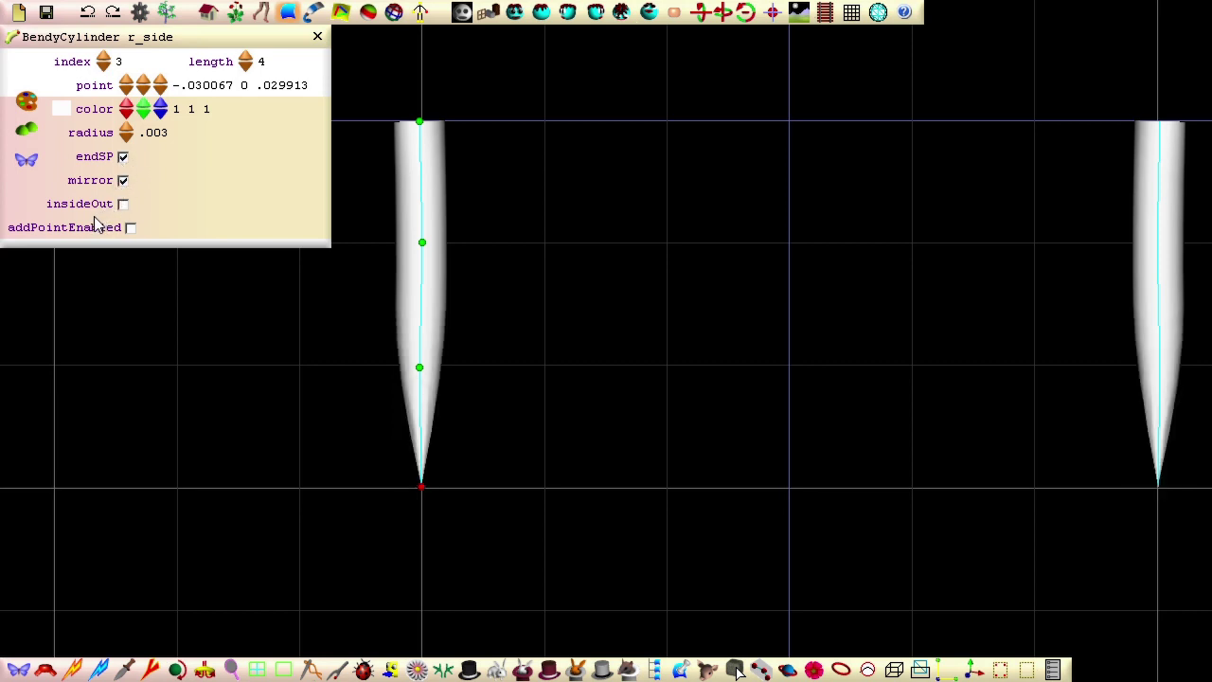
Step: Colour the tube black (0 0 0) and switch the scene background to white
{"action": "left_click", "coordinate": [26, 102]}
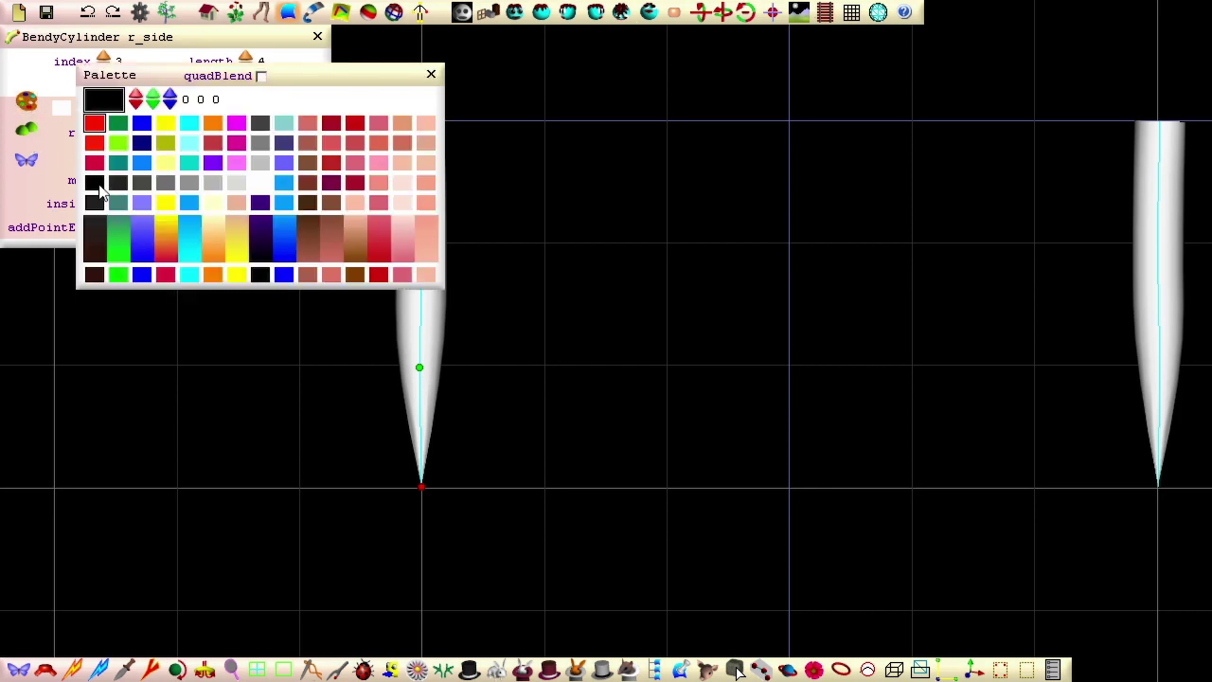
{"action": "left_click", "coordinate": [95, 183]}
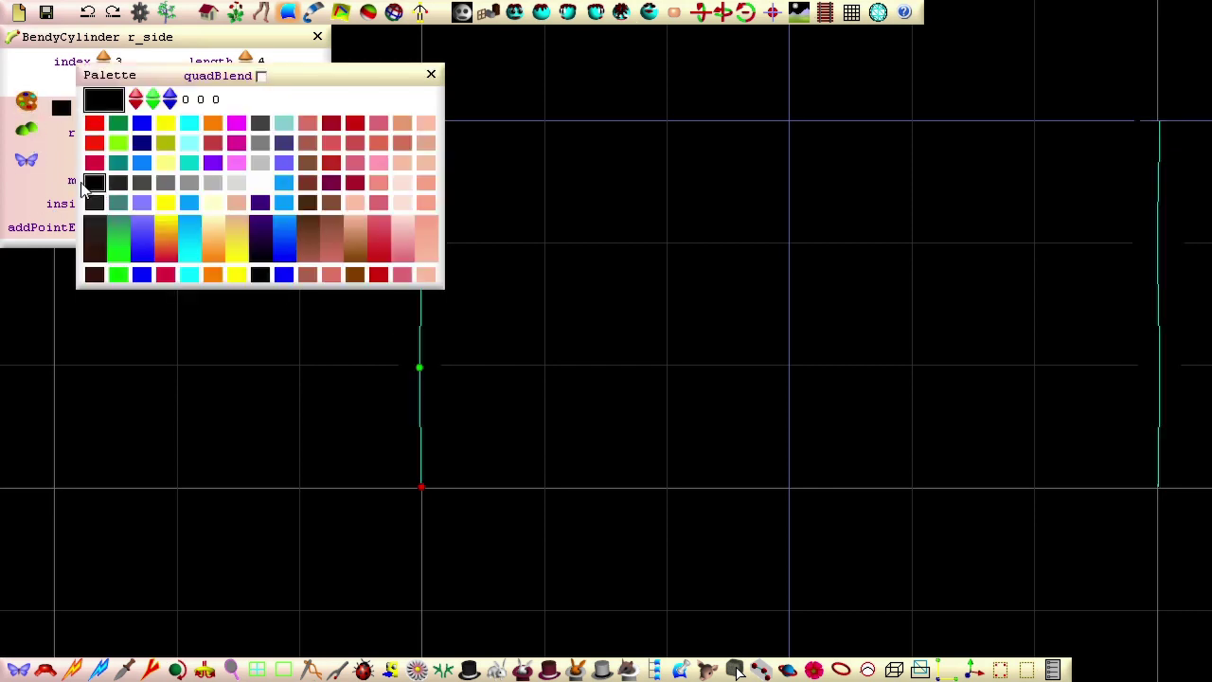
{"action": "left_click", "coordinate": [798, 15]}
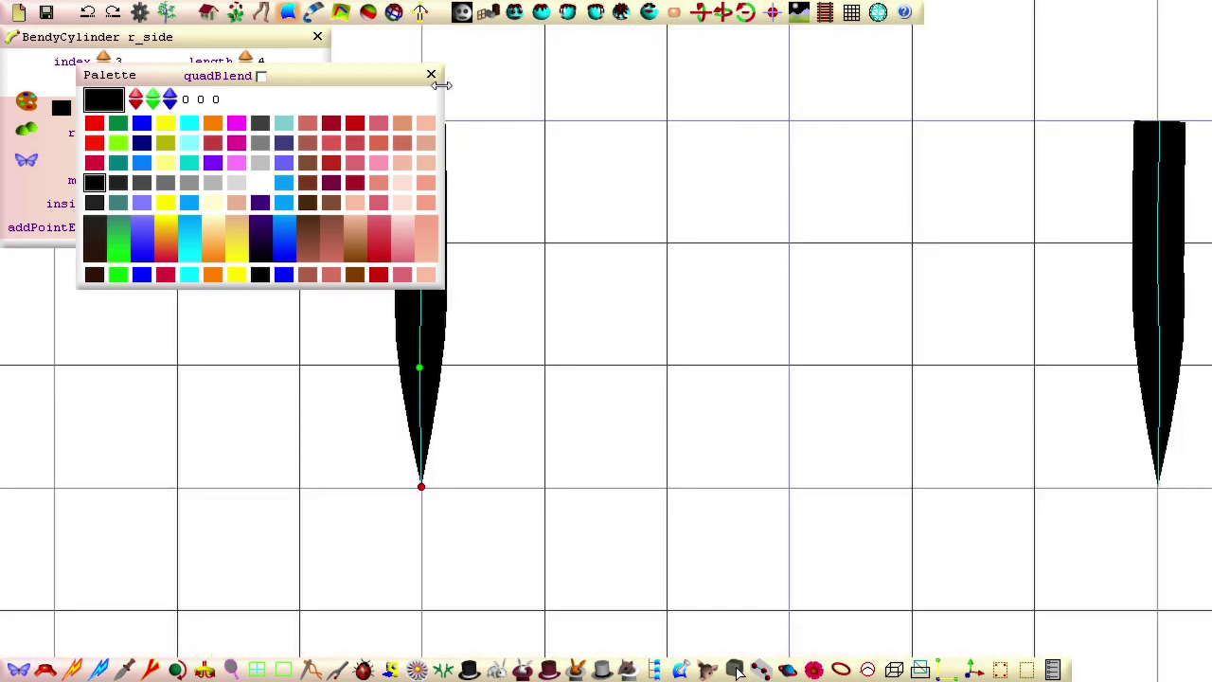
{"action": "left_click", "coordinate": [430, 75]}
Step: From the side, shorten the tube and curve its pointed end upward by repositioning its last three points
{"action": "left_click", "coordinate": [595, 13]}
{"action": "left_click_drag", "start_coordinate": [752, 335], "coordinate": [736, 271]}
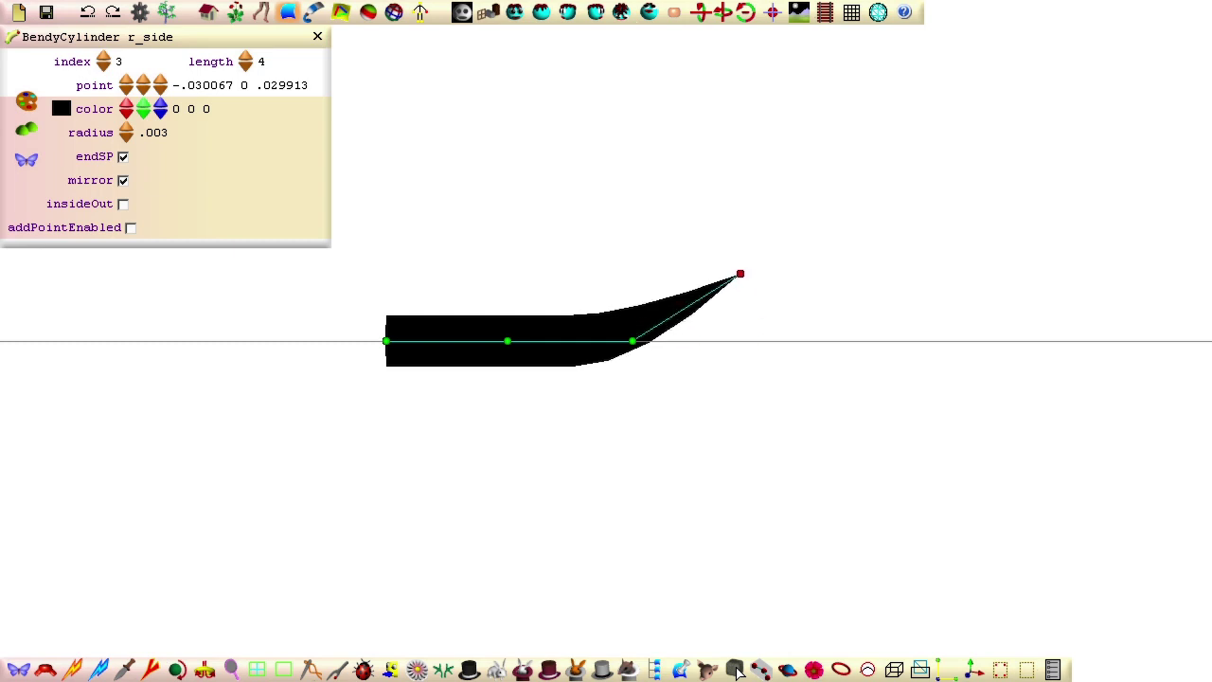
{"action": "left_click", "coordinate": [632, 341]}
{"action": "left_click_drag", "start_coordinate": [631, 341], "coordinate": [628, 320]}
{"action": "left_click_drag", "start_coordinate": [737, 271], "coordinate": [695, 229]}
{"action": "left_click_drag", "start_coordinate": [507, 341], "coordinate": [458, 341]}
{"action": "left_click_drag", "start_coordinate": [628, 320], "coordinate": [628, 306]}
{"action": "left_click_drag", "start_coordinate": [694, 229], "coordinate": [667, 230]}
Step: From above, bend the tube's last two points outward to give the lash a sideways curve
{"action": "left_click", "coordinate": [622, 13]}
{"action": "left_click_drag", "start_coordinate": [421, 403], "coordinate": [363, 391]}
{"action": "left_click_drag", "start_coordinate": [420, 362], "coordinate": [388, 346]}
Step: Rename part1 in the scene tree to eyelashes
{"action": "left_click", "coordinate": [166, 12]}
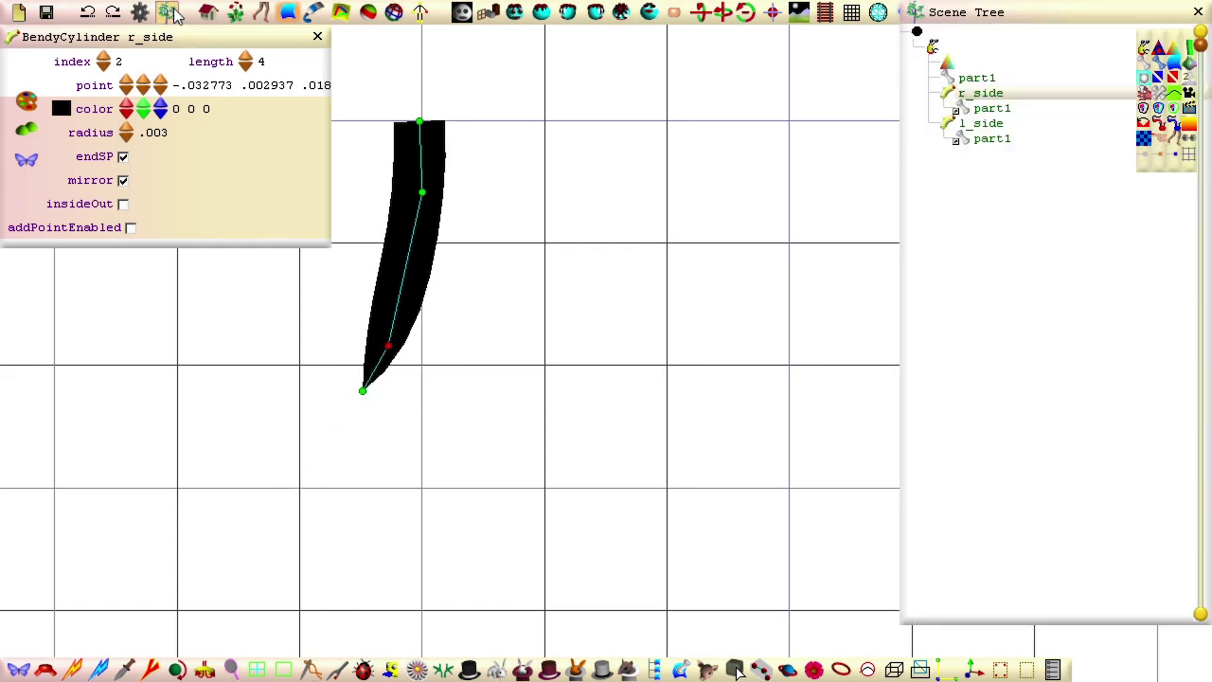
{"action": "left_click", "coordinate": [978, 78]}
{"action": "key", "text": "ctrl+a"}
{"action": "type", "text": "eyelashes"}
{"action": "key", "text": "Return"}
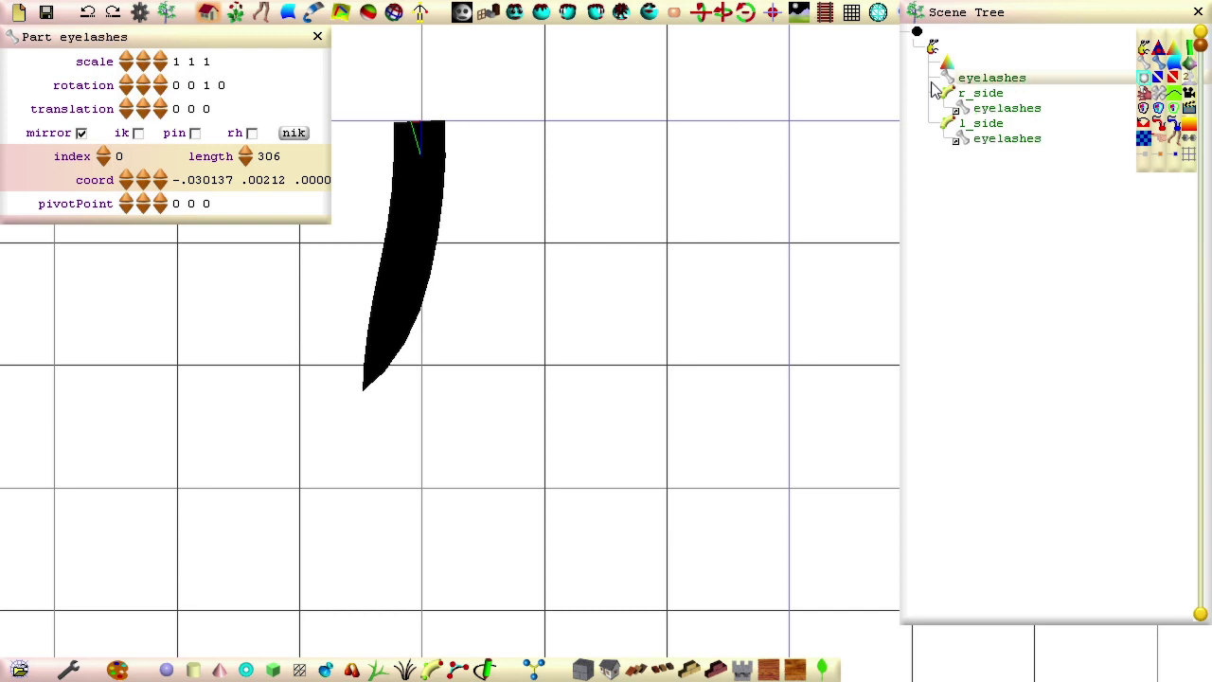
Step: Save the lash model as eyelashes.smls in the Modelling Teeth and Eyelashes folder
{"action": "left_click", "coordinate": [19, 11]}
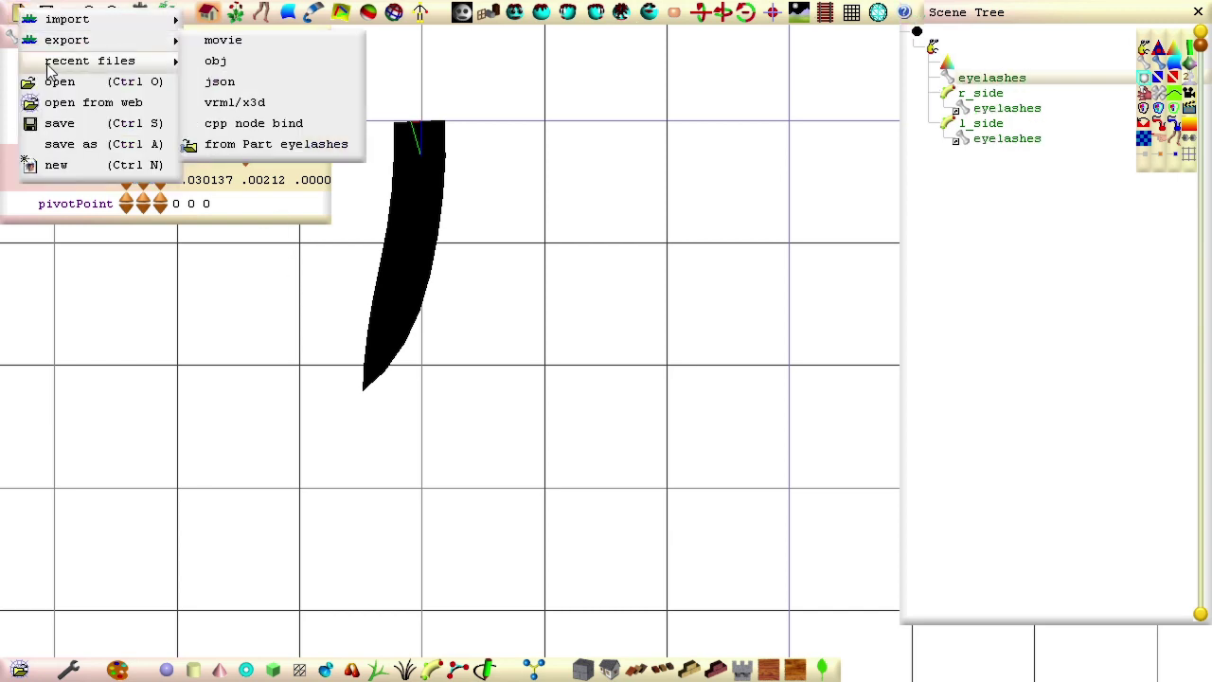
{"action": "left_click", "coordinate": [76, 144]}
{"action": "type", "text": "eyelashes.smls"}
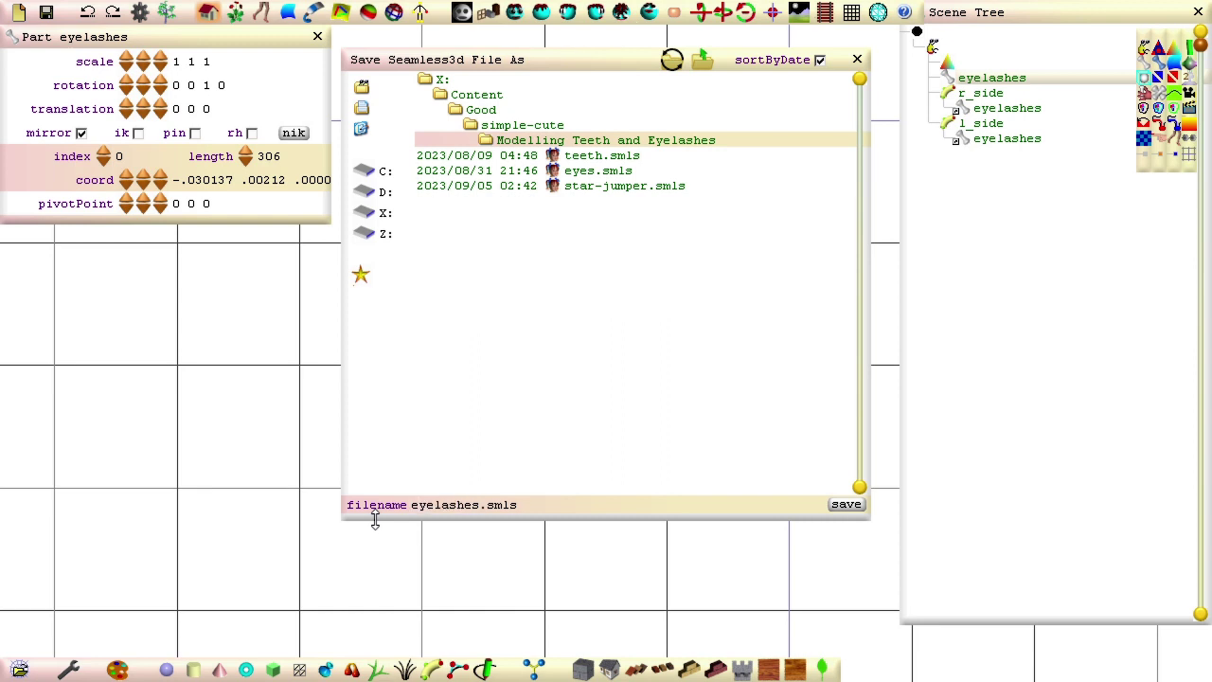
{"action": "left_click", "coordinate": [838, 509]}
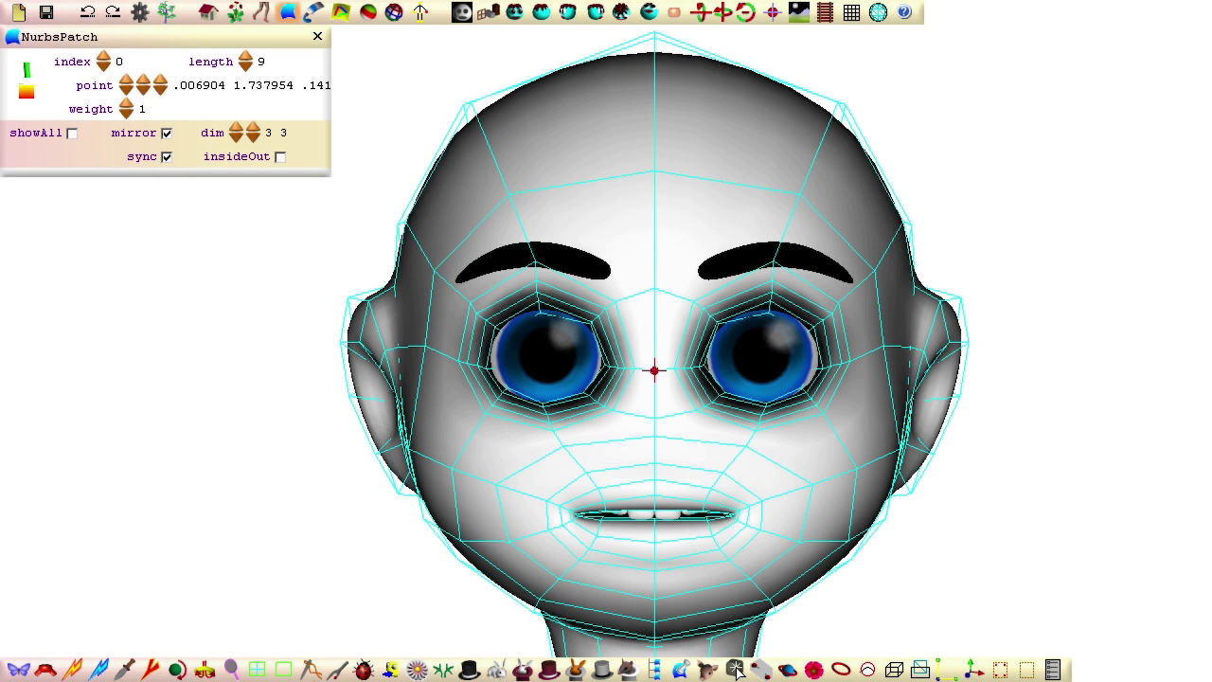
Step: Import eyelashes.smls into the head at the NURBS patch point between the eyes and hide the control mesh
{"action": "left_click", "coordinate": [737, 670]}
{"action": "left_click", "coordinate": [17, 14]}
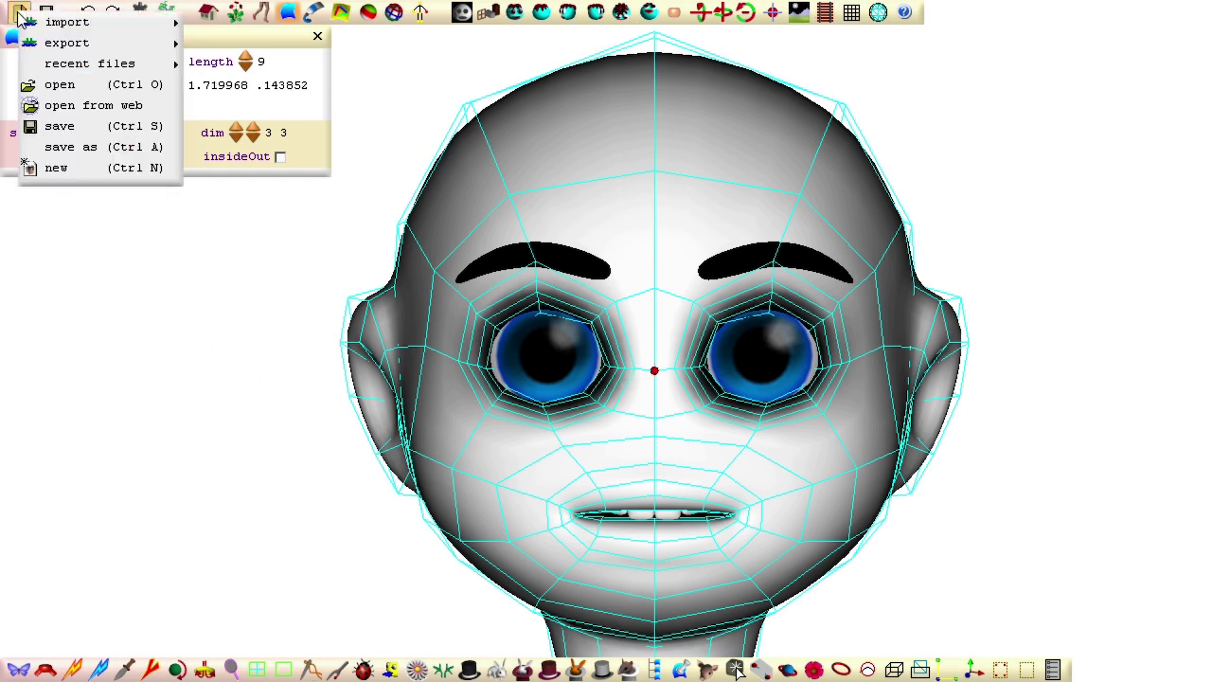
{"action": "mouse_move", "coordinate": [108, 27]}
{"action": "left_click", "coordinate": [218, 25]}
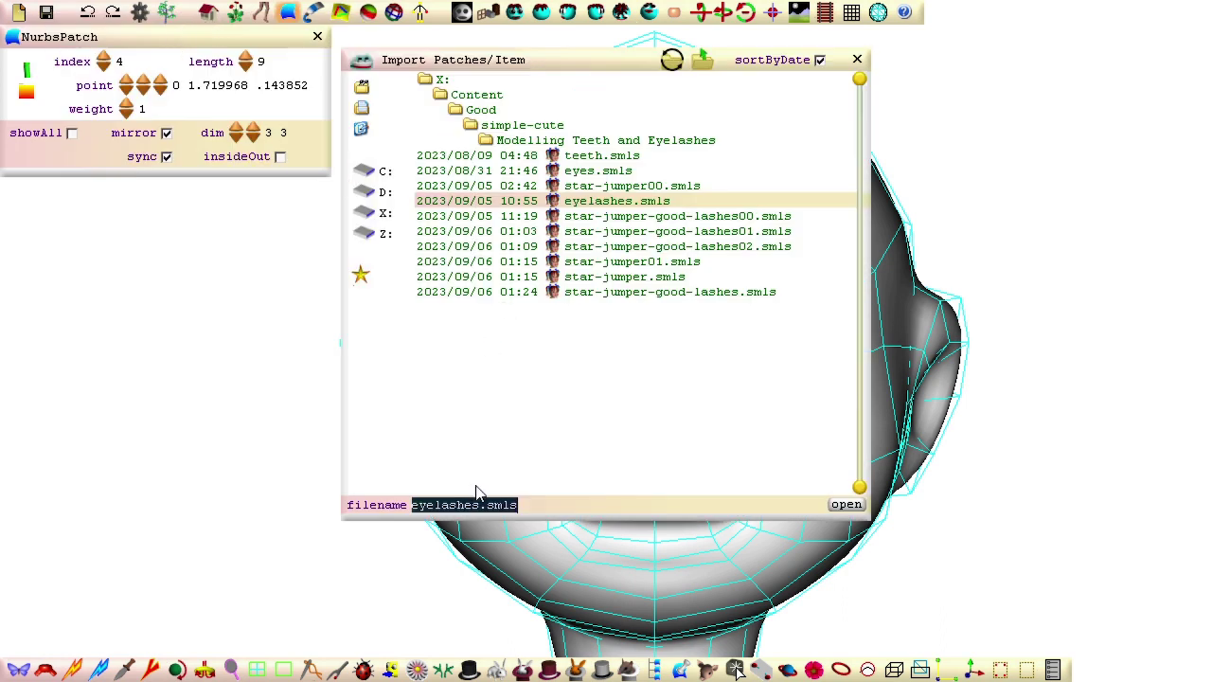
{"action": "left_click", "coordinate": [846, 505]}
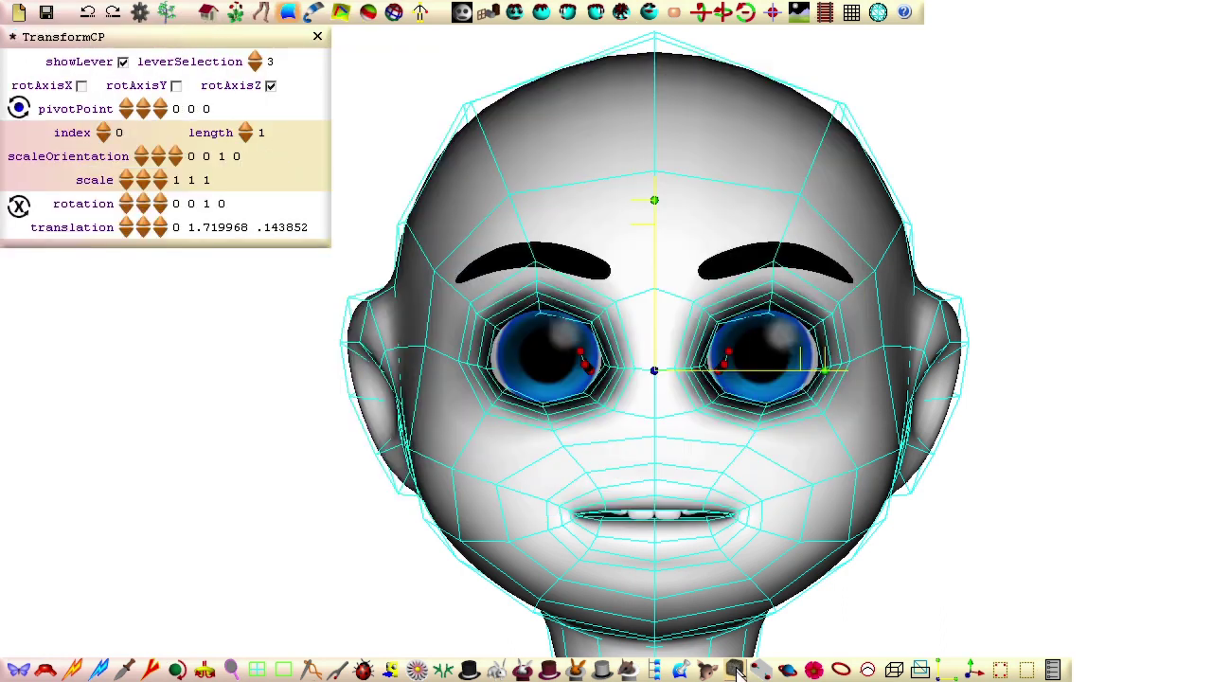
{"action": "left_click", "coordinate": [470, 668]}
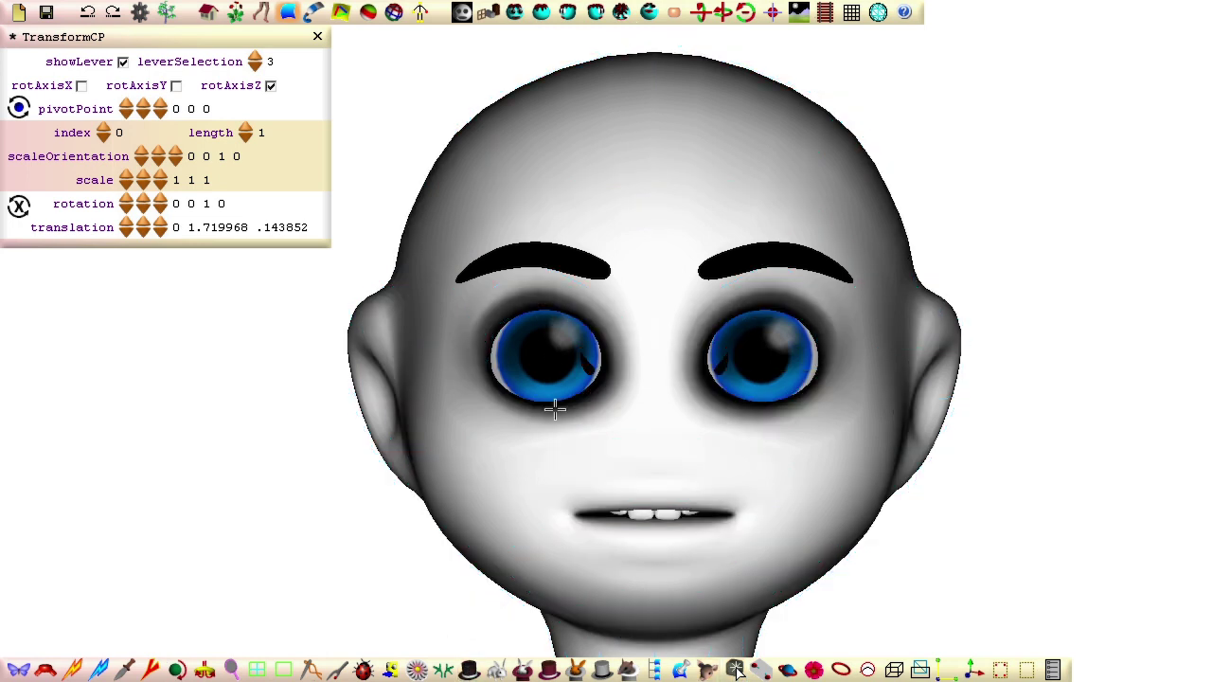
Step: Move the imported eyelash up and inward to the upper inner edge of the eye
{"action": "left_click", "coordinate": [584, 365]}
{"action": "right_click_drag", "start_coordinate": [450, 459], "coordinate": [333, 595]}
{"action": "left_click_drag", "start_coordinate": [535, 369], "coordinate": [571, 289]}
{"action": "left_click_drag", "start_coordinate": [501, 404], "coordinate": [466, 239]}
{"action": "middle_click_drag", "start_coordinate": [465, 239], "coordinate": [451, 154]}
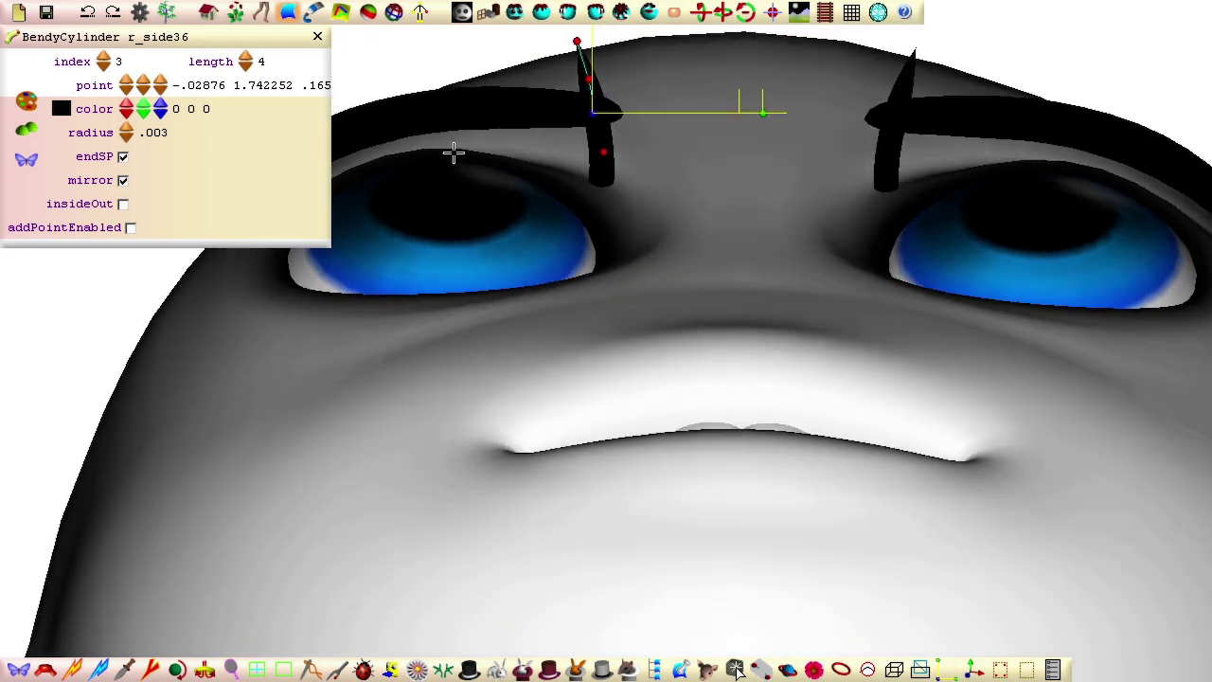
Step: Push the eyelash back in depth towards the eyelid and check its placement from the front
{"action": "left_click", "coordinate": [974, 670]}
{"action": "left_click_drag", "start_coordinate": [593, 54], "coordinate": [594, 123]}
{"action": "middle_click_drag", "start_coordinate": [531, 145], "coordinate": [694, 468]}
{"action": "left_click", "coordinate": [768, 669]}
{"action": "middle_click_drag", "start_coordinate": [539, 370], "coordinate": [430, 257]}
{"action": "left_click", "coordinate": [520, 14]}
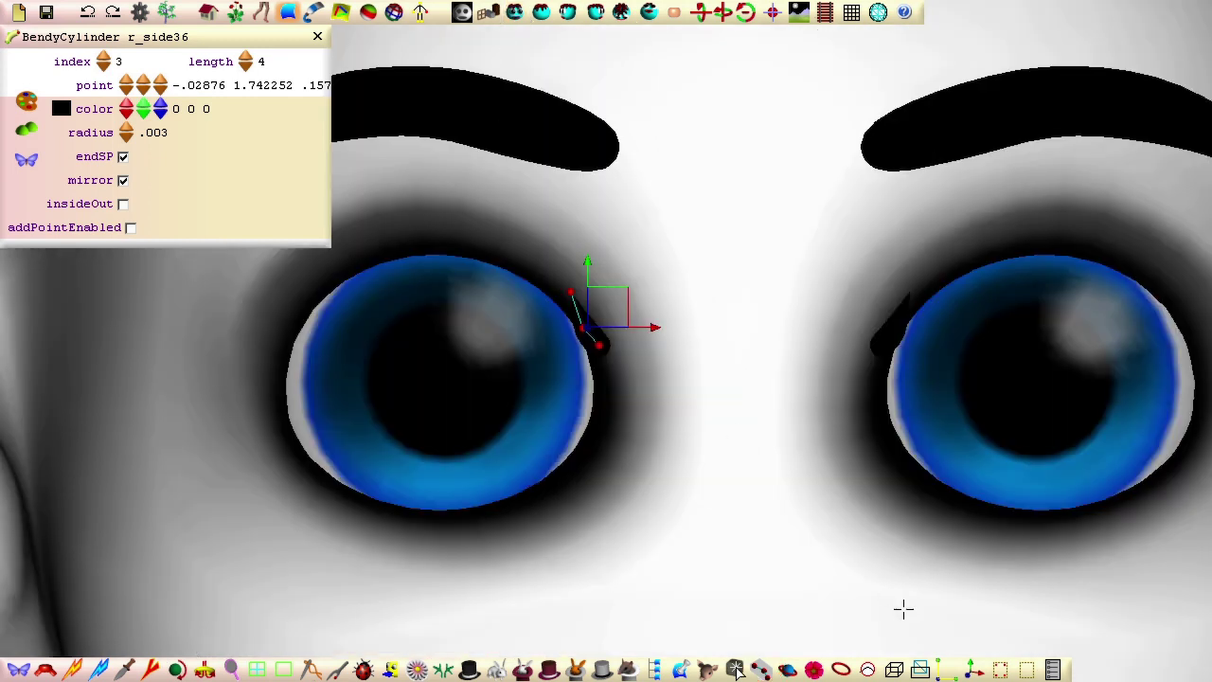
Step: Place four copies of the eyelash along the upper eyelid to form a row of five lashes
{"action": "left_click", "coordinate": [974, 670]}
{"action": "middle_click_drag", "start_coordinate": [425, 438], "coordinate": [632, 520]}
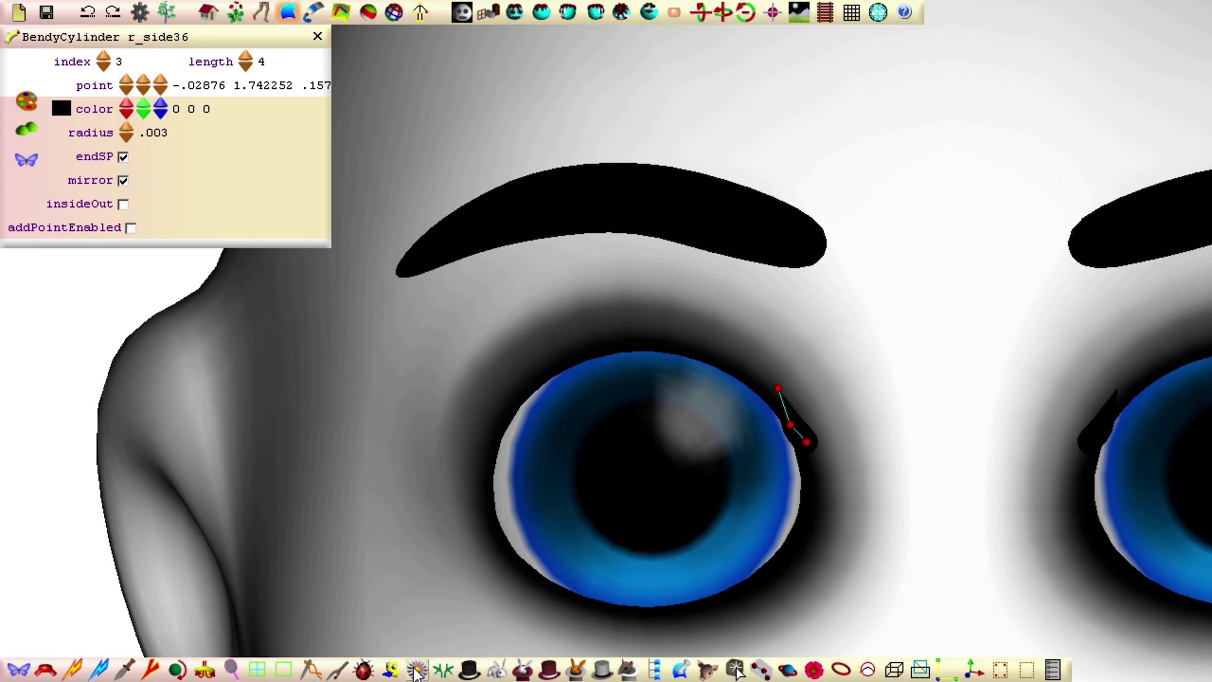
{"action": "left_click_drag", "start_coordinate": [806, 442], "coordinate": [694, 322]}
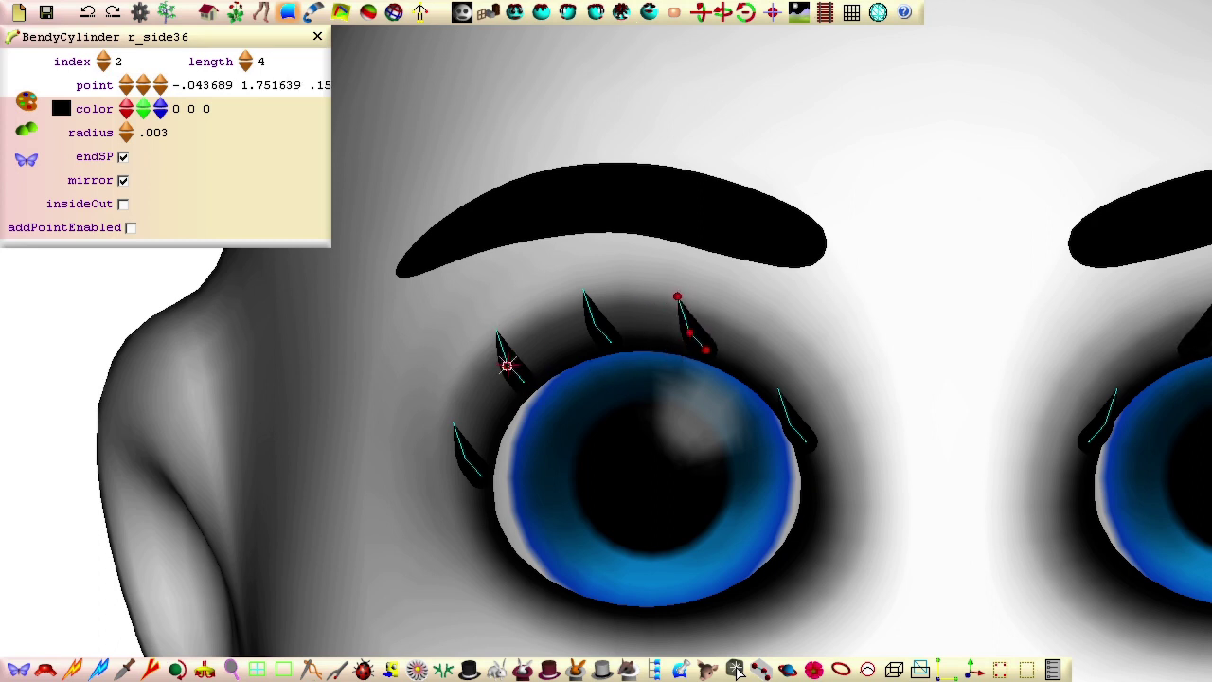
Step: Shift the copied lashes in depth so that their roots sit on the curved upper eyelid
{"action": "middle_click_drag", "start_coordinate": [507, 364], "coordinate": [600, 532]}
{"action": "left_click", "coordinate": [974, 670]}
{"action": "left_click", "coordinate": [802, 333]}
{"action": "left_click_drag", "start_coordinate": [889, 285], "coordinate": [874, 292]}
{"action": "left_click", "coordinate": [918, 335]}
{"action": "left_click_drag", "start_coordinate": [931, 321], "coordinate": [905, 335]}
{"action": "middle_click_drag", "start_coordinate": [949, 306], "coordinate": [449, 158]}
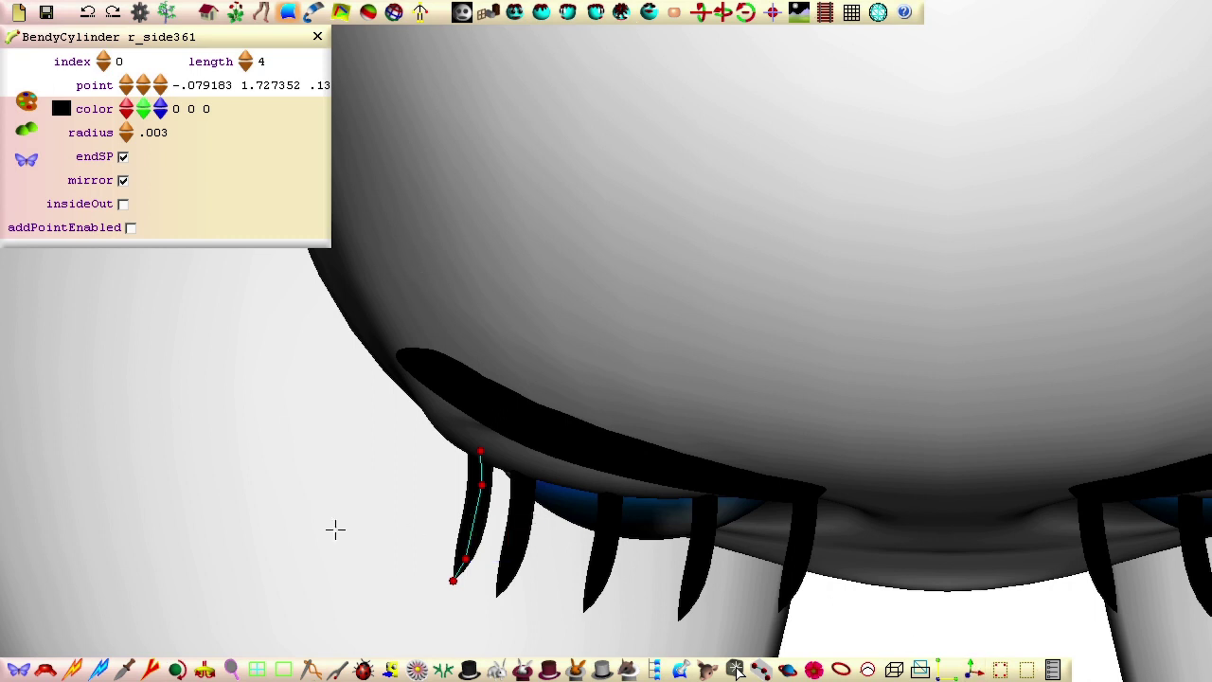
Step: From above, lengthen the outermost lash and curve it outward by repositioning its last three points
{"action": "left_click_drag", "start_coordinate": [452, 582], "coordinate": [354, 522]}
{"action": "left_click_drag", "start_coordinate": [465, 557], "coordinate": [422, 522]}
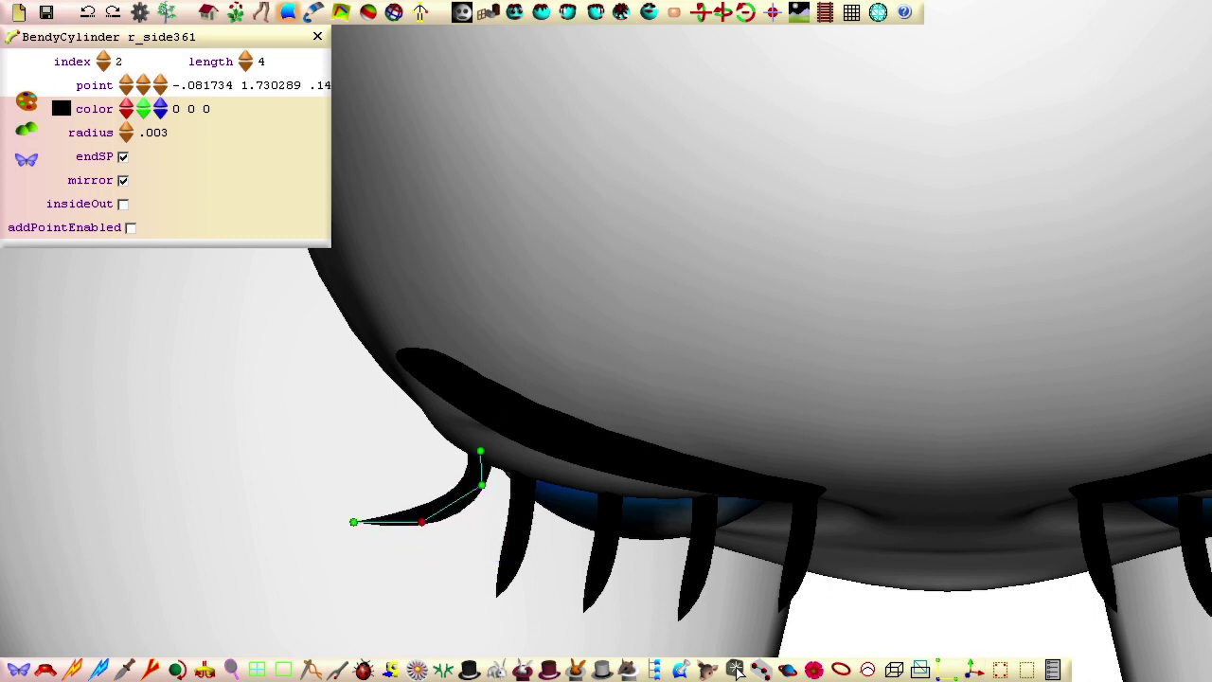
{"action": "left_click_drag", "start_coordinate": [482, 485], "coordinate": [474, 483]}
{"action": "left_click_drag", "start_coordinate": [422, 522], "coordinate": [341, 497]}
{"action": "left_click", "coordinate": [354, 522]}
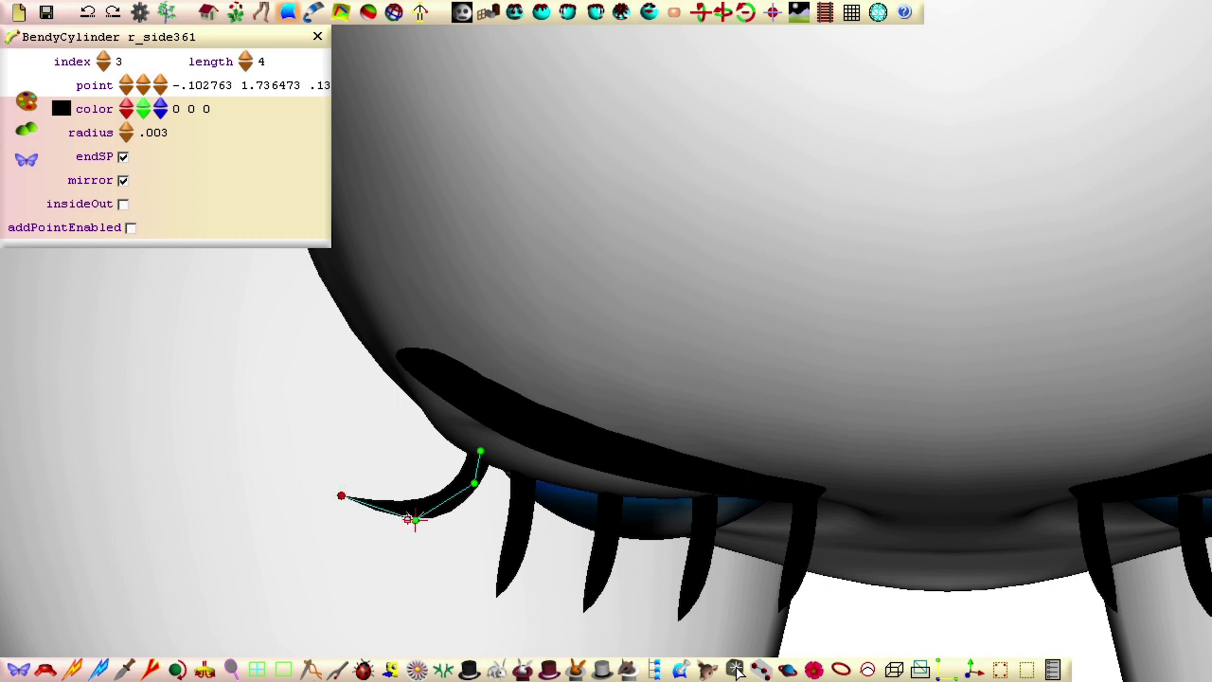
{"action": "left_click_drag", "start_coordinate": [415, 520], "coordinate": [403, 519]}
Step: Sweep the ends of the second, third and fourth lashes from the outer corner outward, viewed from above
{"action": "left_click", "coordinate": [507, 571]}
{"action": "left_click_drag", "start_coordinate": [496, 596], "coordinate": [436, 571]}
{"action": "left_click_drag", "start_coordinate": [509, 574], "coordinate": [486, 562]}
{"action": "left_click", "coordinate": [590, 576]}
{"action": "left_click_drag", "start_coordinate": [583, 613], "coordinate": [585, 583]}
{"action": "left_click", "coordinate": [685, 595]}
{"action": "left_click_drag", "start_coordinate": [676, 622], "coordinate": [687, 588]}
Step: Refine the outward curve of the two outermost lashes by shifting their end points
{"action": "left_click_drag", "start_coordinate": [342, 496], "coordinate": [317, 484]}
{"action": "left_click_drag", "start_coordinate": [403, 519], "coordinate": [392, 513]}
{"action": "left_click", "coordinate": [453, 565]}
{"action": "left_click_drag", "start_coordinate": [429, 568], "coordinate": [425, 565]}
Step: From the front, move the tips of the two outermost lashes slightly up and inward
{"action": "left_click", "coordinate": [542, 13]}
{"action": "left_click_drag", "start_coordinate": [317, 421], "coordinate": [344, 405]}
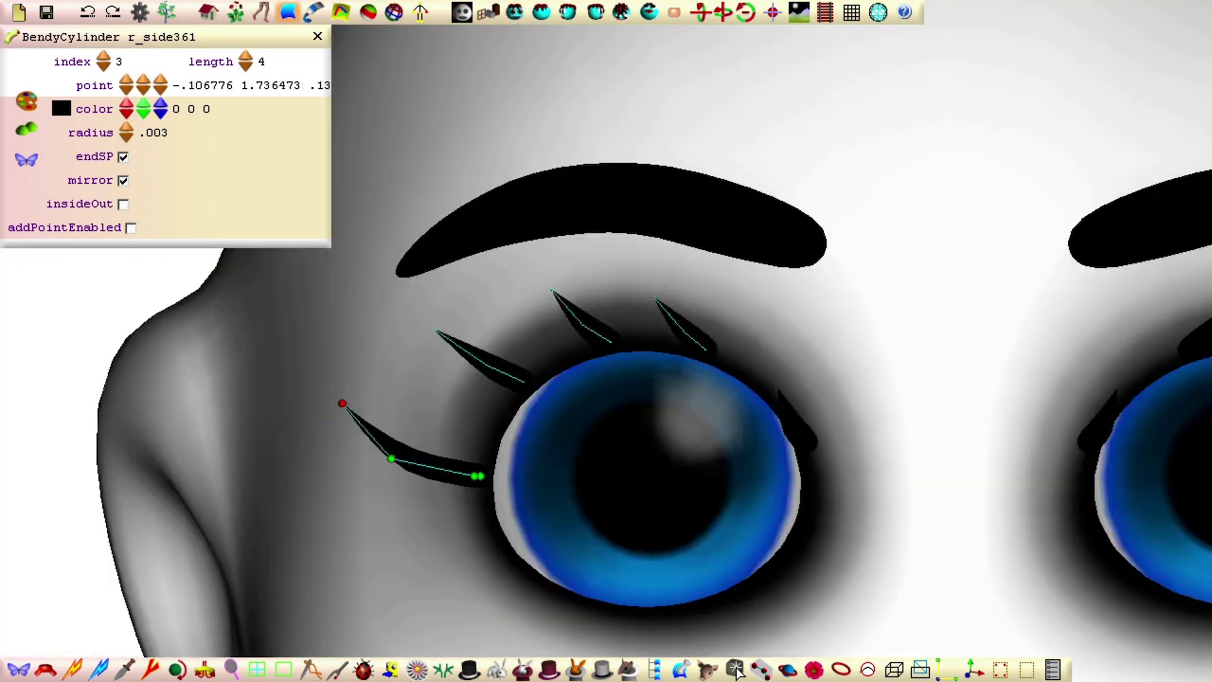
{"action": "left_click_drag", "start_coordinate": [433, 328], "coordinate": [450, 321]}
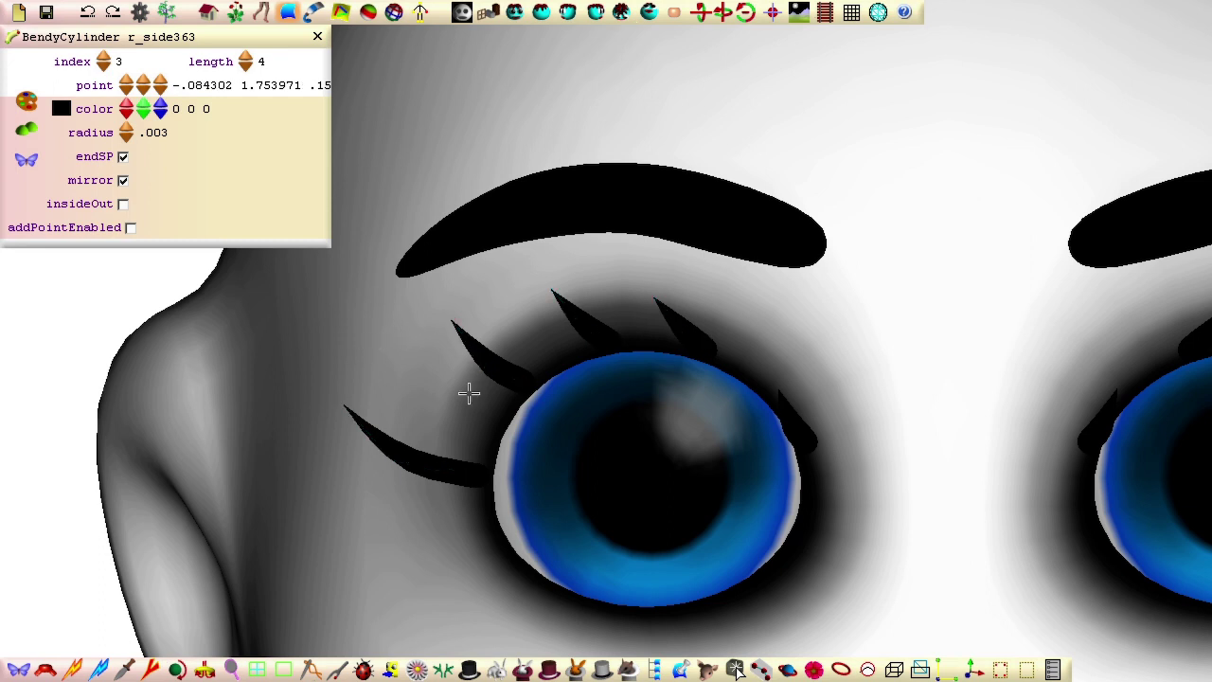
Step: Shift the second and third lashes from the outer corner slightly outward and down along the eyelid
{"action": "left_click_drag", "start_coordinate": [523, 382], "coordinate": [512, 399]}
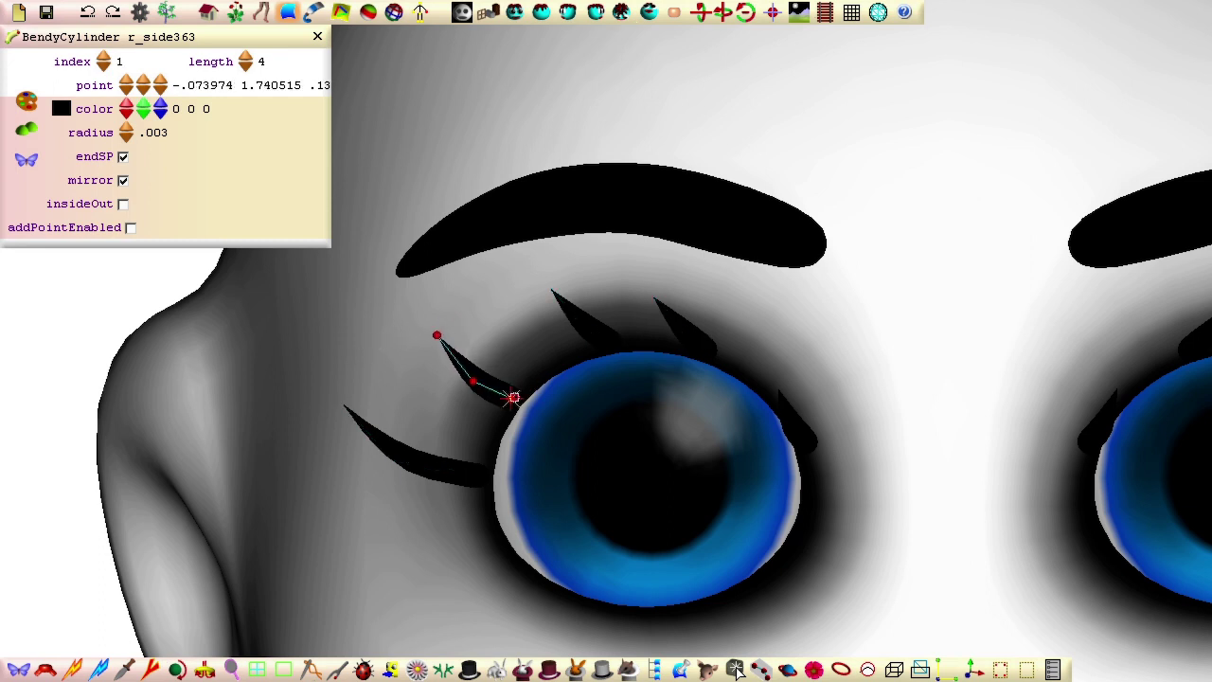
{"action": "left_click", "coordinate": [578, 331]}
{"action": "left_click_drag", "start_coordinate": [578, 330], "coordinate": [557, 338]}
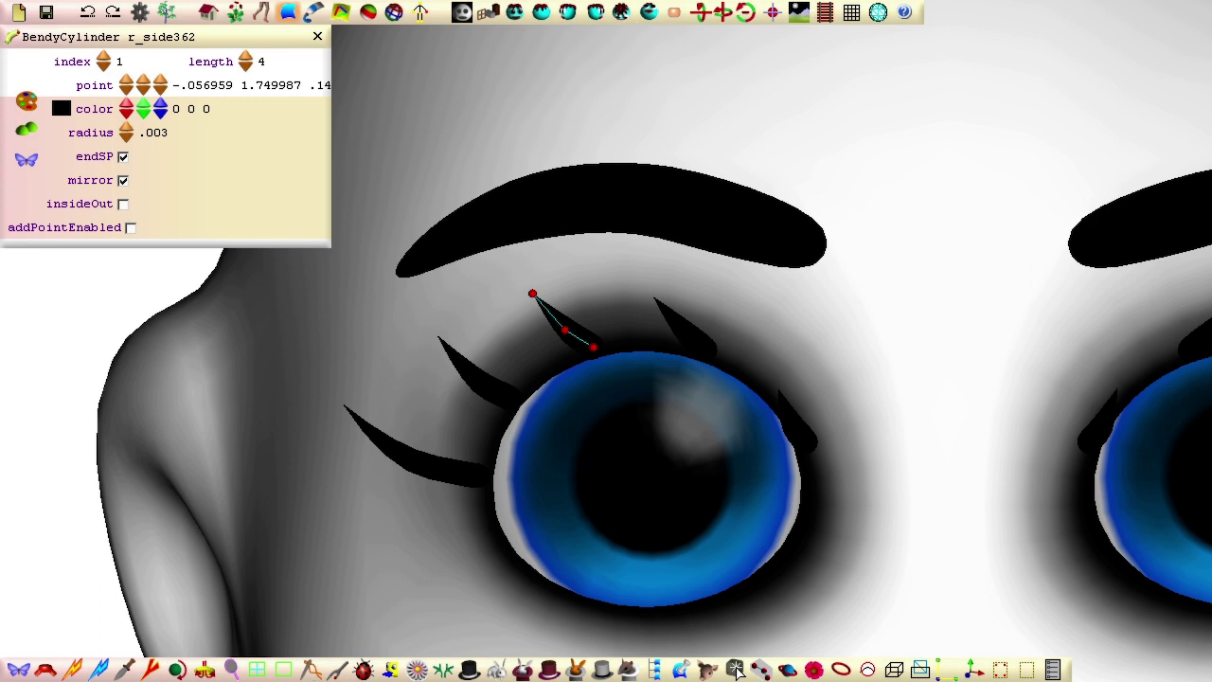
Step: Move the innermost lash up along the eyelid and fine-tune the position of the lash beside it
{"action": "left_click", "coordinate": [667, 353]}
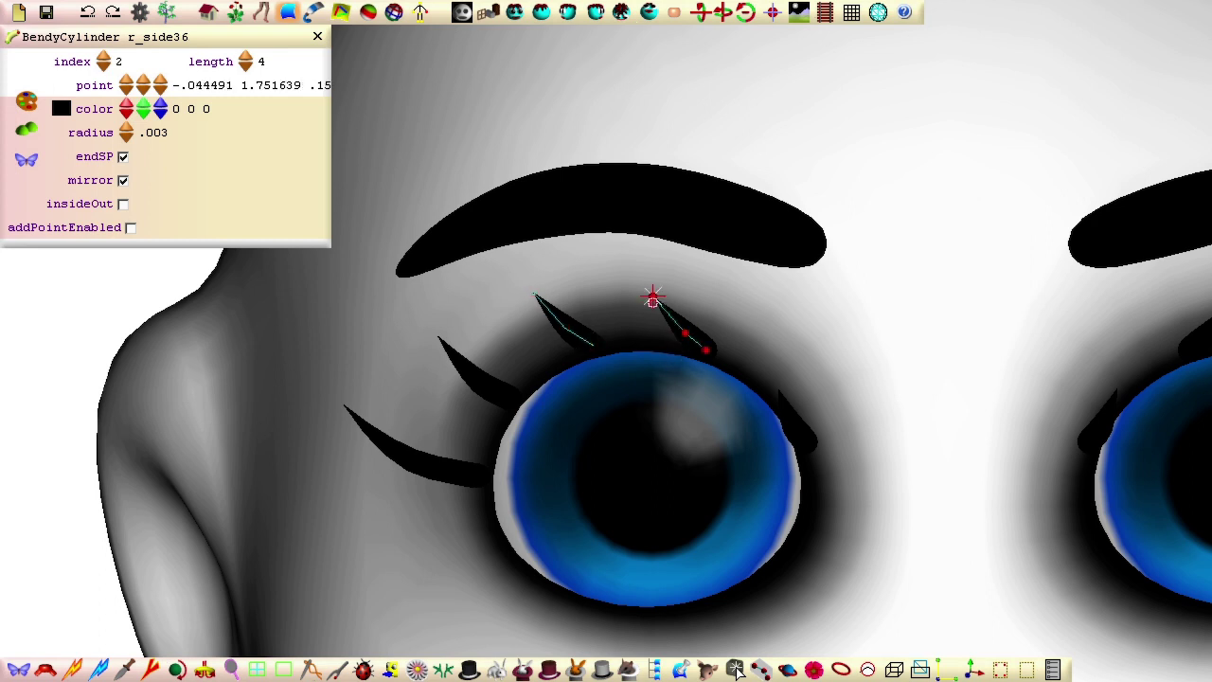
{"action": "left_click_drag", "start_coordinate": [653, 298], "coordinate": [657, 300]}
{"action": "left_click", "coordinate": [802, 430]}
{"action": "left_click_drag", "start_coordinate": [790, 424], "coordinate": [777, 405]}
{"action": "left_click", "coordinate": [739, 323]}
{"action": "left_click", "coordinate": [761, 356]}
{"action": "left_click_drag", "start_coordinate": [759, 354], "coordinate": [773, 386]}
{"action": "left_click", "coordinate": [671, 317]}
{"action": "left_click_drag", "start_coordinate": [671, 317], "coordinate": [661, 312]}
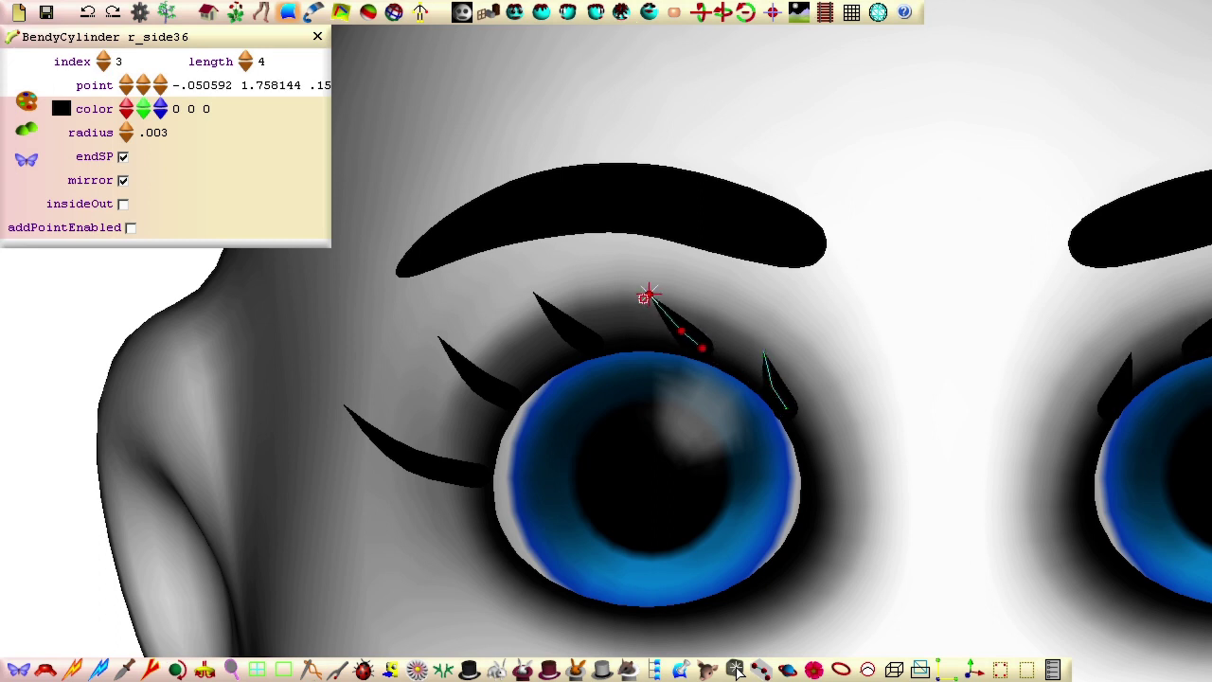
Step: Move the tip of the lash beside the innermost one slightly toward the nose and up, and raise its middle point
{"action": "left_click", "coordinate": [618, 281]}
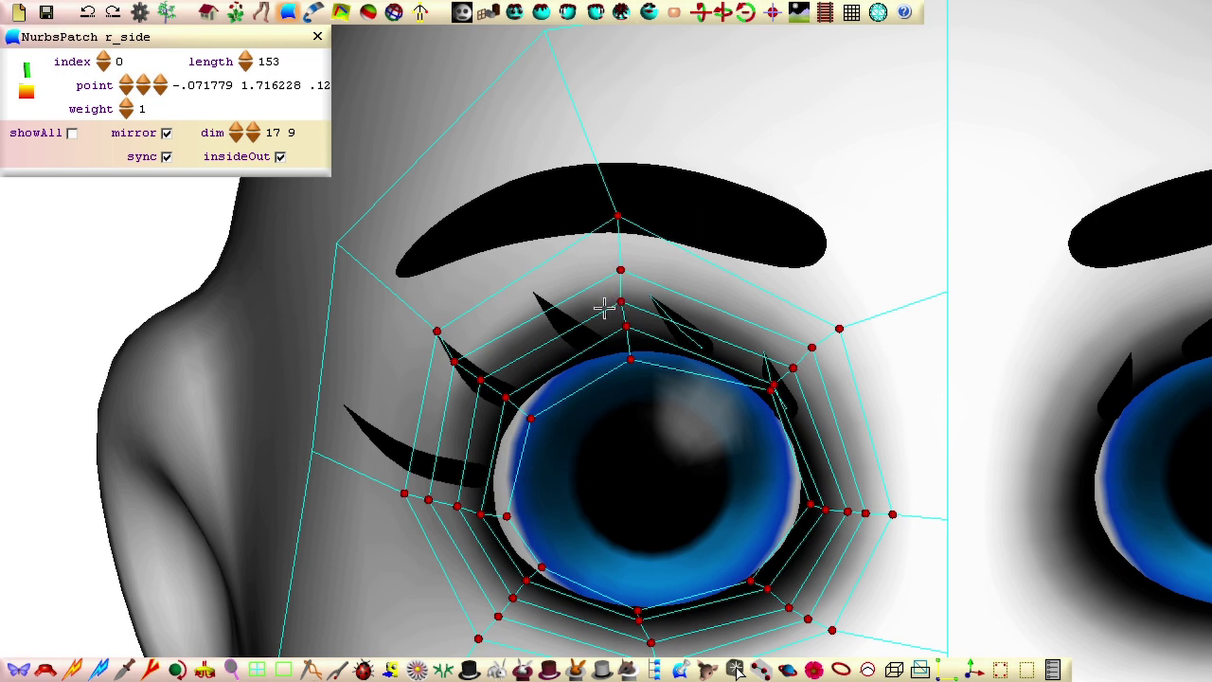
{"action": "left_click", "coordinate": [678, 329]}
{"action": "left_click_drag", "start_coordinate": [649, 293], "coordinate": [664, 284]}
{"action": "left_click_drag", "start_coordinate": [682, 336], "coordinate": [681, 328]}
{"action": "left_click_drag", "start_coordinate": [664, 283], "coordinate": [669, 282]}
Step: Shift the middle lash's tip slightly toward the nose and up, and raise the innermost lash's lower point a little
{"action": "left_click", "coordinate": [571, 332]}
{"action": "left_click_drag", "start_coordinate": [533, 290], "coordinate": [545, 284]}
{"action": "left_click_drag", "start_coordinate": [565, 328], "coordinate": [567, 327]}
{"action": "left_click", "coordinate": [779, 404]}
{"action": "left_click_drag", "start_coordinate": [783, 417], "coordinate": [784, 408]}
Step: From the front, duplicate all five upper lashes of one eye and place the copies below the originals
{"action": "middle_click_drag", "start_coordinate": [660, 257], "coordinate": [1153, 173]}
{"action": "left_click", "coordinate": [515, 12]}
{"action": "middle_click_drag", "start_coordinate": [340, 546], "coordinate": [350, 462]}
{"action": "left_click", "coordinate": [430, 348]}
{"action": "left_click", "coordinate": [485, 281]}
{"action": "left_click_drag", "start_coordinate": [925, 487], "coordinate": [317, 136]}
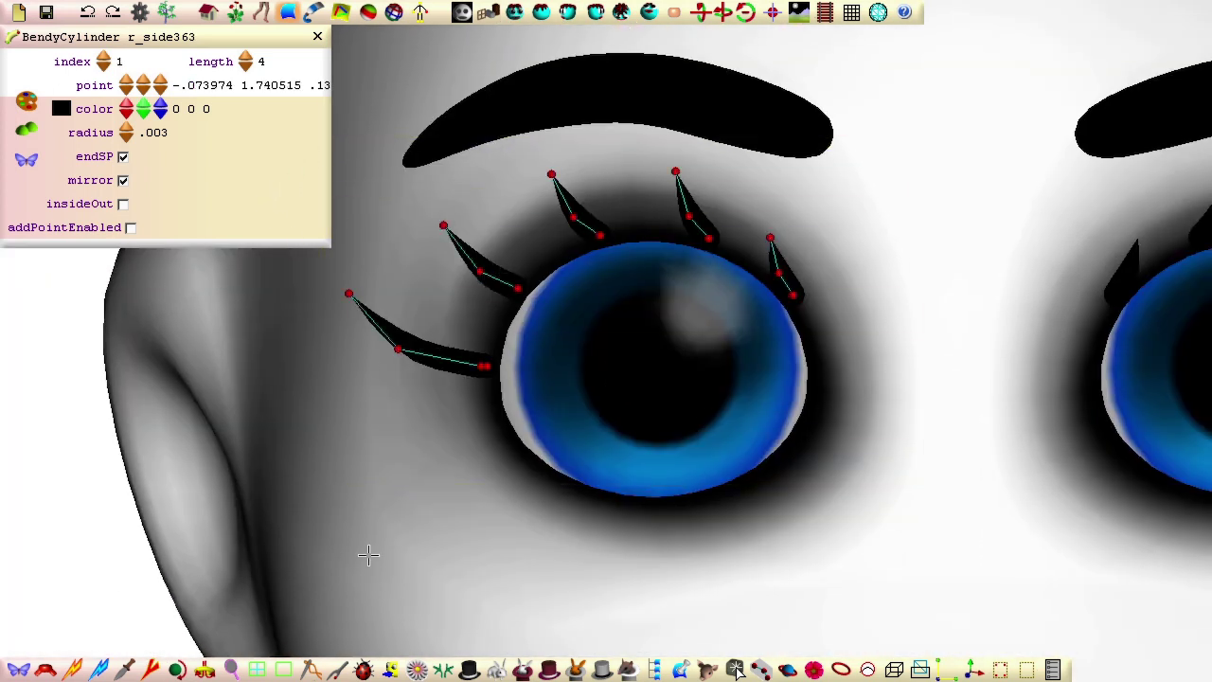
{"action": "left_click_drag", "start_coordinate": [573, 218], "coordinate": [611, 422], "text": "ctrl"}
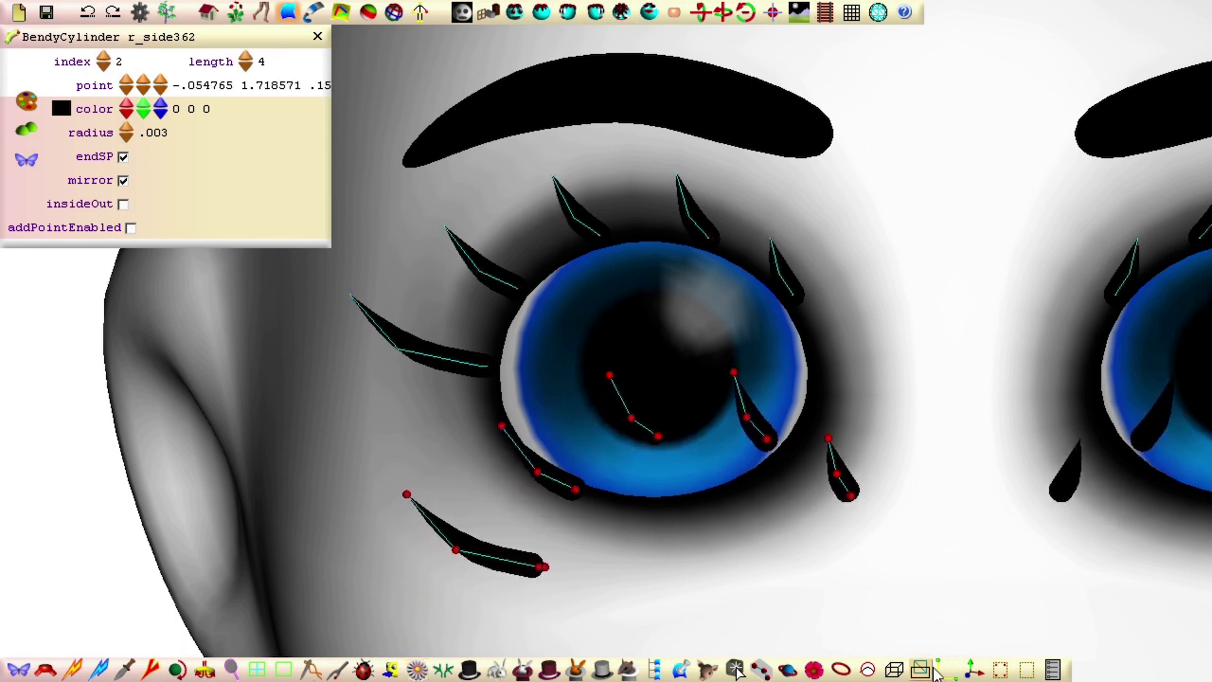
Step: Scale the five lash copies down and flip them vertically with a negative Y scale
{"action": "left_click", "coordinate": [943, 668]}
{"action": "left_click_drag", "start_coordinate": [630, 318], "coordinate": [630, 387]}
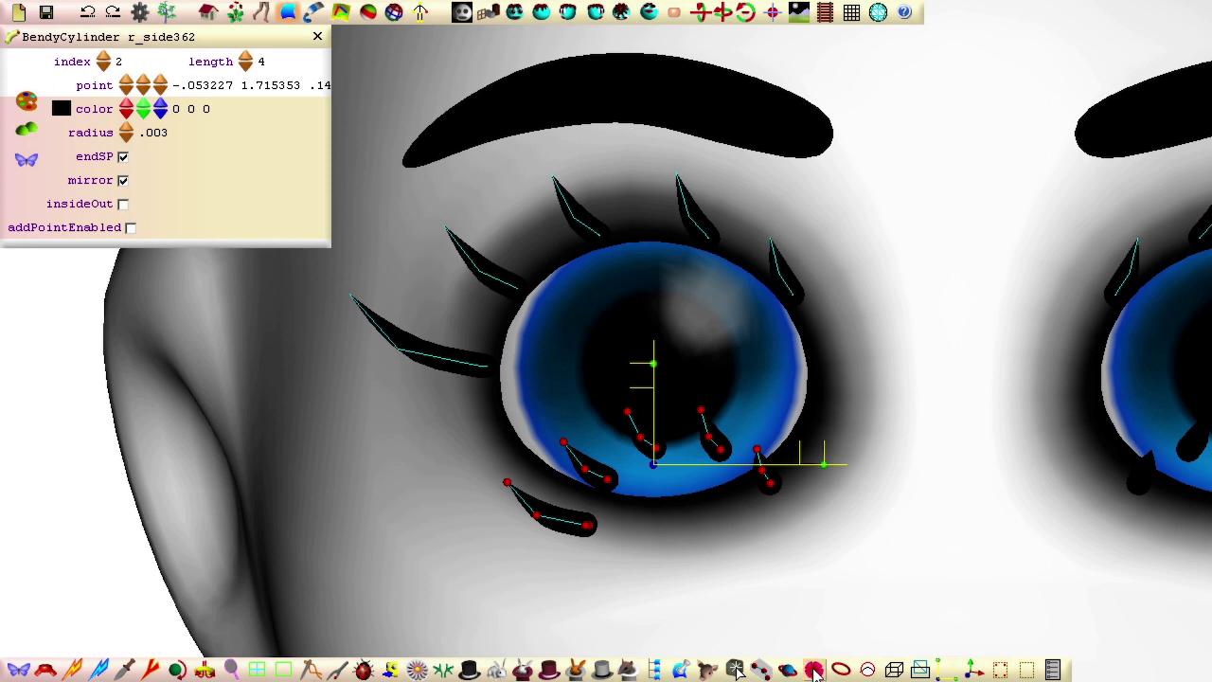
{"action": "left_click", "coordinate": [815, 670]}
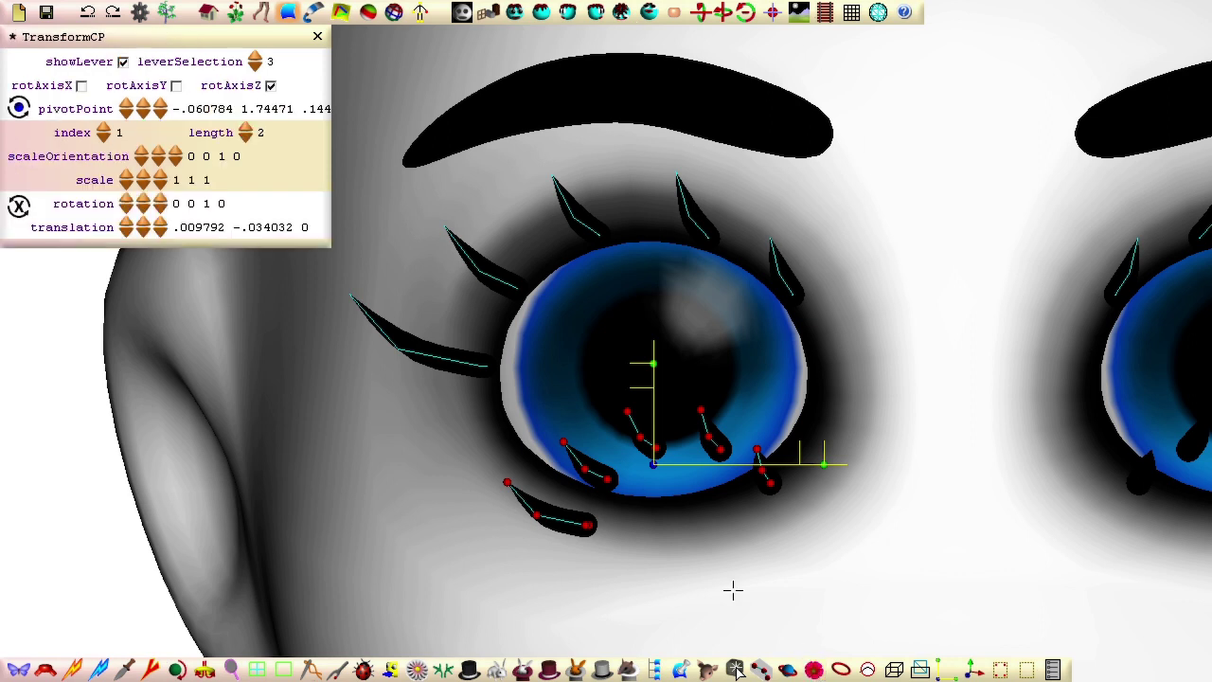
{"action": "left_click", "coordinate": [190, 180]}
{"action": "type", "text": "-"}
{"action": "left_click", "coordinate": [569, 424]}
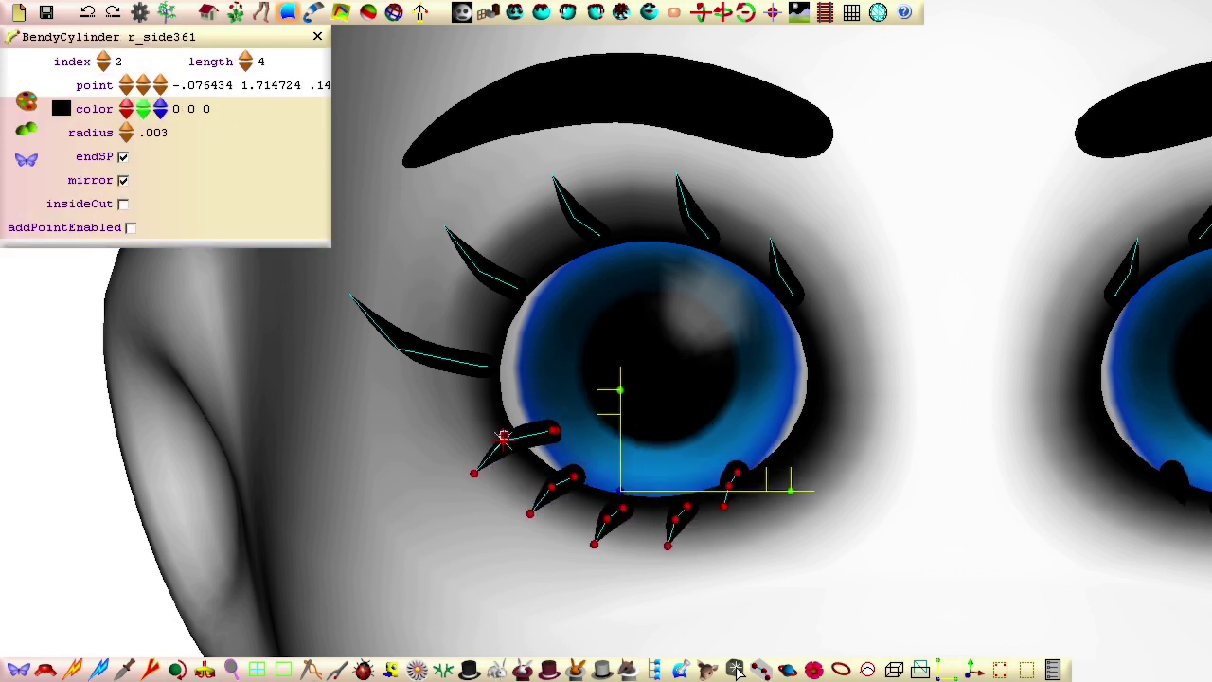
Step: Position the flipped lashes along the lower eyelid, spreading the outermost and innermost ones away from the centre
{"action": "left_click_drag", "start_coordinate": [446, 497], "coordinate": [505, 445]}
{"action": "left_click_drag", "start_coordinate": [542, 496], "coordinate": [511, 530]}
{"action": "left_click", "coordinate": [708, 461]}
{"action": "left_click_drag", "start_coordinate": [697, 517], "coordinate": [741, 510]}
Step: Shift the tips of the three middle lower lashes slightly toward the nose to even out their fan
{"action": "left_click", "coordinate": [675, 524]}
{"action": "left_click_drag", "start_coordinate": [668, 543], "coordinate": [689, 541]}
{"action": "left_click", "coordinate": [603, 523]}
{"action": "left_click_drag", "start_coordinate": [595, 544], "coordinate": [602, 546]}
{"action": "left_click", "coordinate": [535, 505]}
{"action": "left_click_drag", "start_coordinate": [519, 524], "coordinate": [522, 524]}
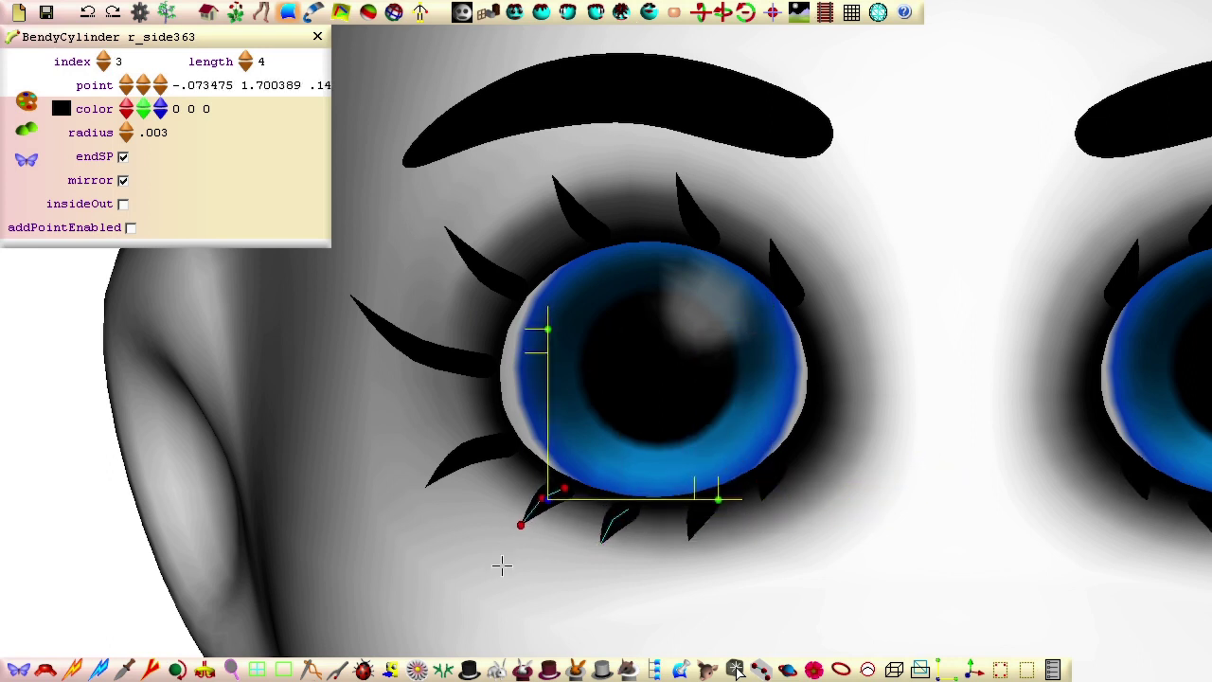
Step: From below the face, adjust the depth of the lower lashes so they sit against the lower eyelid
{"action": "middle_click_drag", "start_coordinate": [490, 586], "coordinate": [563, 149]}
{"action": "left_click", "coordinate": [975, 670]}
{"action": "left_click_drag", "start_coordinate": [615, 154], "coordinate": [613, 162]}
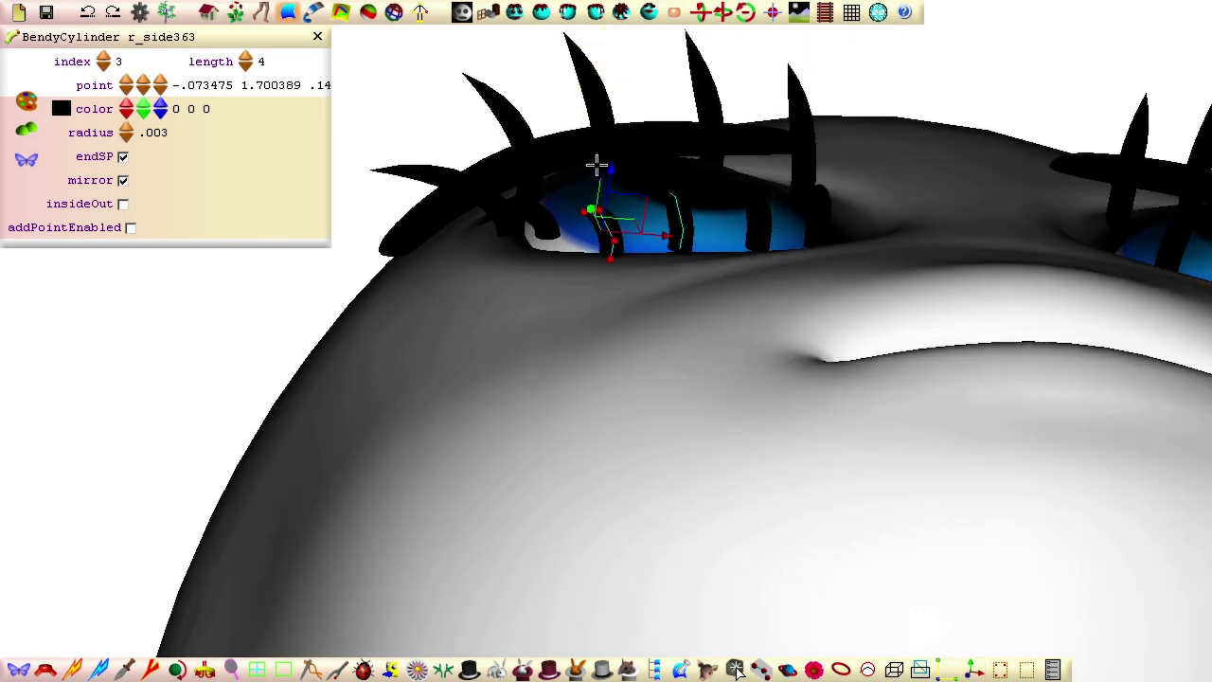
{"action": "left_click", "coordinate": [540, 220]}
{"action": "left_click_drag", "start_coordinate": [529, 156], "coordinate": [527, 173]}
{"action": "left_click", "coordinate": [694, 185]}
{"action": "left_click", "coordinate": [772, 169]}
{"action": "left_click", "coordinate": [842, 169]}
{"action": "middle_click_drag", "start_coordinate": [778, 142], "coordinate": [180, 642]}
{"action": "middle_click_drag", "start_coordinate": [510, 584], "coordinate": [165, 341]}
{"action": "scroll", "coordinate": [341, 449], "scroll_direction": "down", "scroll_amount": 3}
{"action": "scroll", "coordinate": [425, 343], "scroll_direction": "up", "scroll_amount": 3}
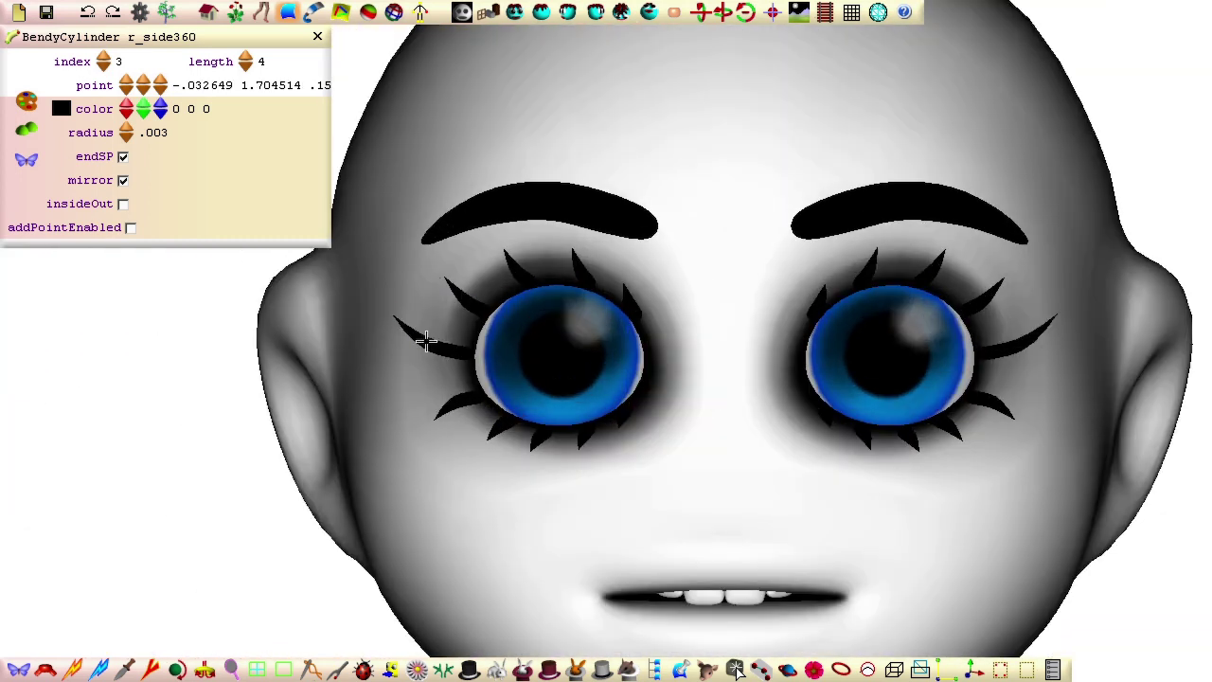
Step: Convert the five upper lash cylinders to patches one by one, from the outermost to the innermost
{"action": "left_click", "coordinate": [425, 344]}
{"action": "left_click", "coordinate": [29, 159]}
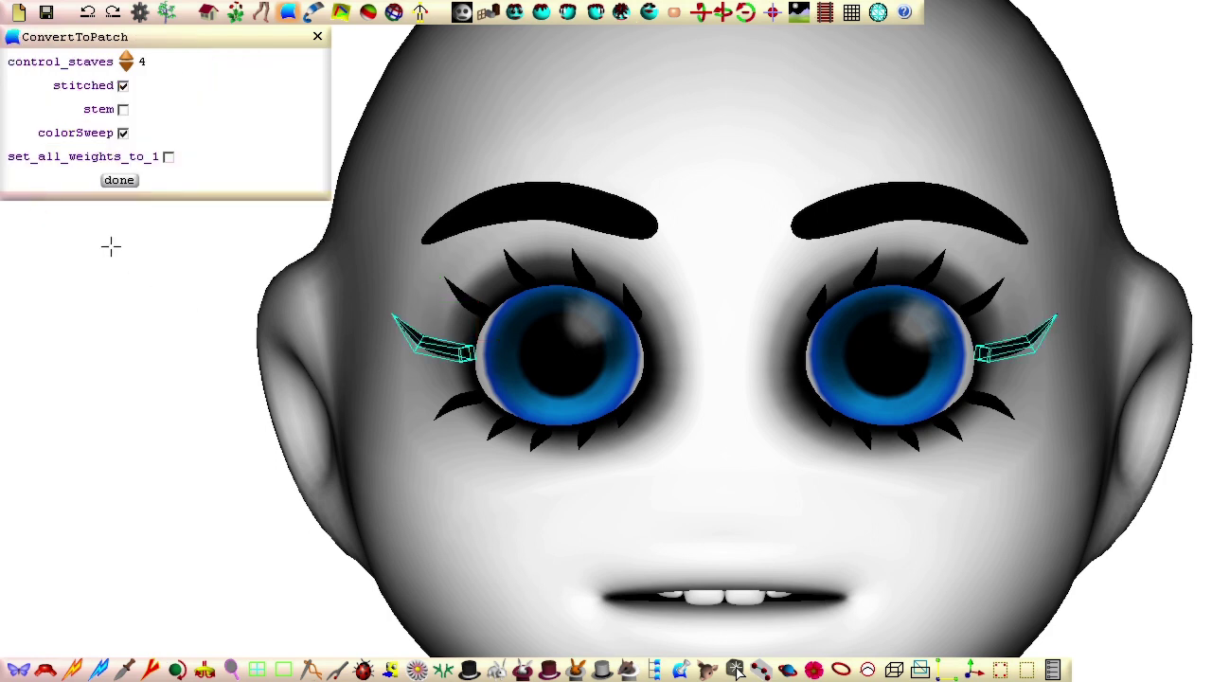
{"action": "left_click", "coordinate": [466, 301]}
{"action": "left_click", "coordinate": [38, 161]}
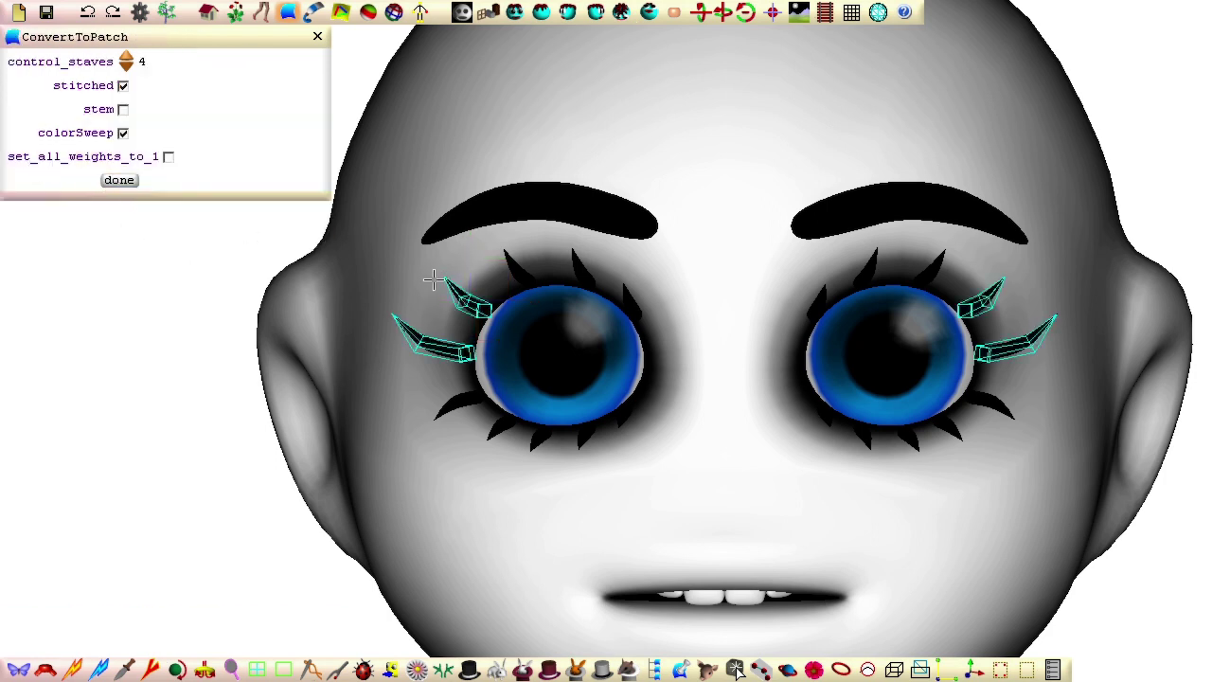
{"action": "left_click", "coordinate": [518, 276]}
{"action": "left_click", "coordinate": [42, 166]}
{"action": "left_click", "coordinate": [534, 275]}
{"action": "left_click", "coordinate": [22, 163]}
{"action": "left_click", "coordinate": [626, 300]}
{"action": "left_click", "coordinate": [26, 163]}
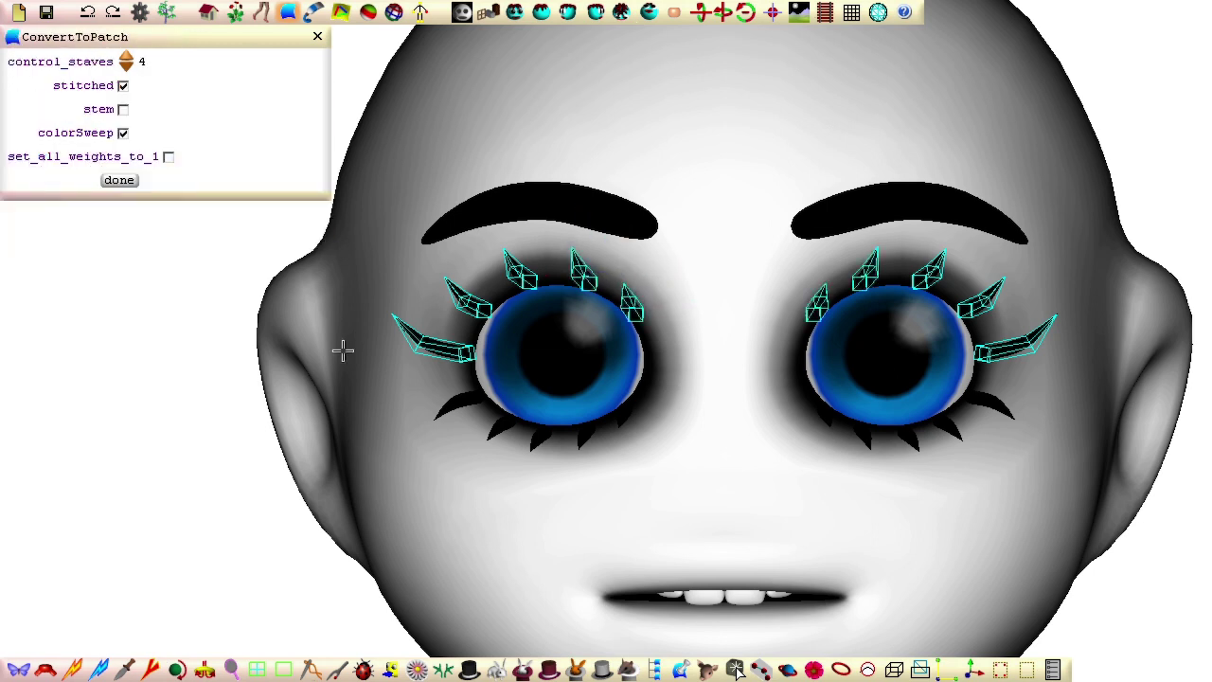
Step: Convert the five lower lash cylinders to patches one by one, from the outermost to the innermost
{"action": "left_click", "coordinate": [460, 401]}
{"action": "left_click", "coordinate": [28, 164]}
{"action": "left_click", "coordinate": [504, 426]}
{"action": "left_click", "coordinate": [26, 163]}
{"action": "left_click", "coordinate": [537, 439]}
{"action": "left_click", "coordinate": [29, 165]}
{"action": "left_click", "coordinate": [585, 434]}
{"action": "left_click", "coordinate": [26, 163]}
{"action": "left_click", "coordinate": [622, 419]}
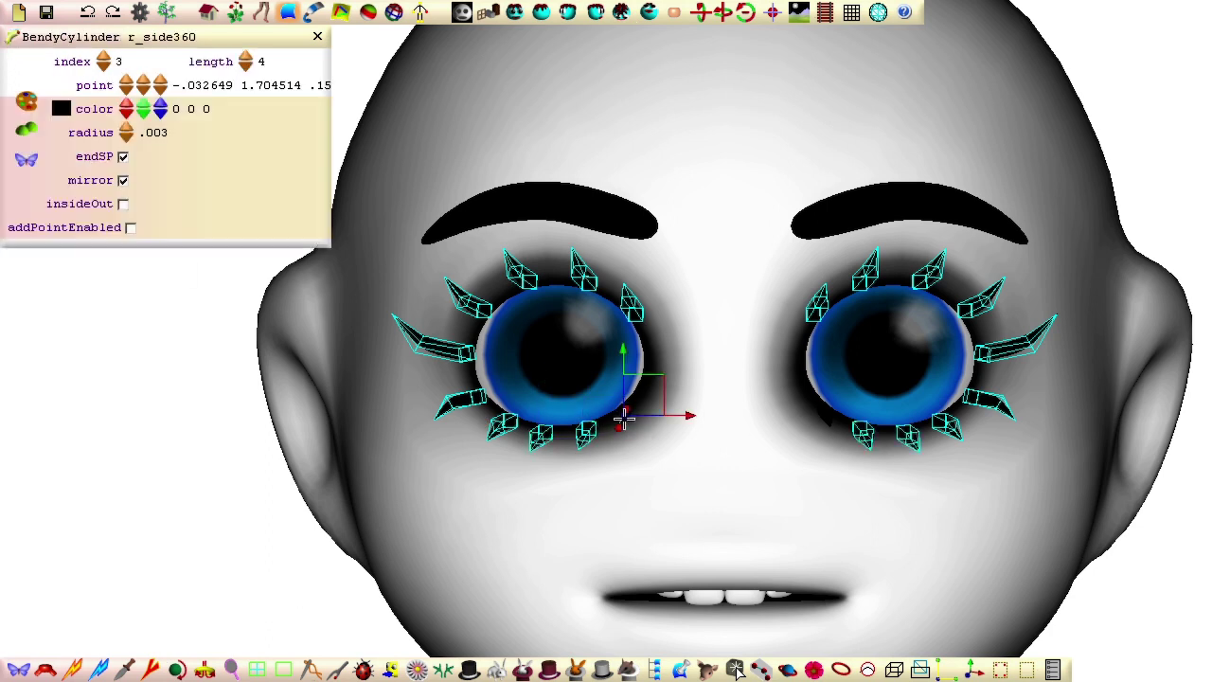
{"action": "left_click", "coordinate": [26, 162]}
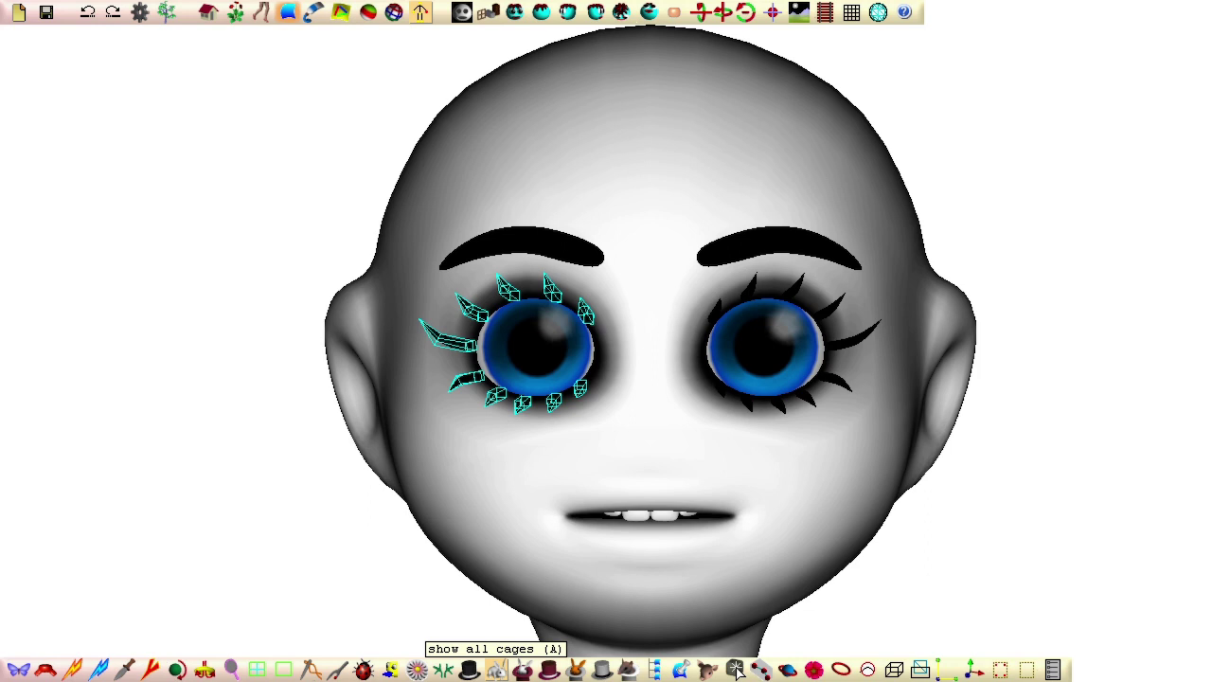
Step: Select all the converted eyelash patches around one eye together
{"action": "left_click_drag", "start_coordinate": [392, 238], "coordinate": [651, 476]}
{"action": "left_click", "coordinate": [656, 671]}
{"action": "left_click", "coordinate": [122, 134]}
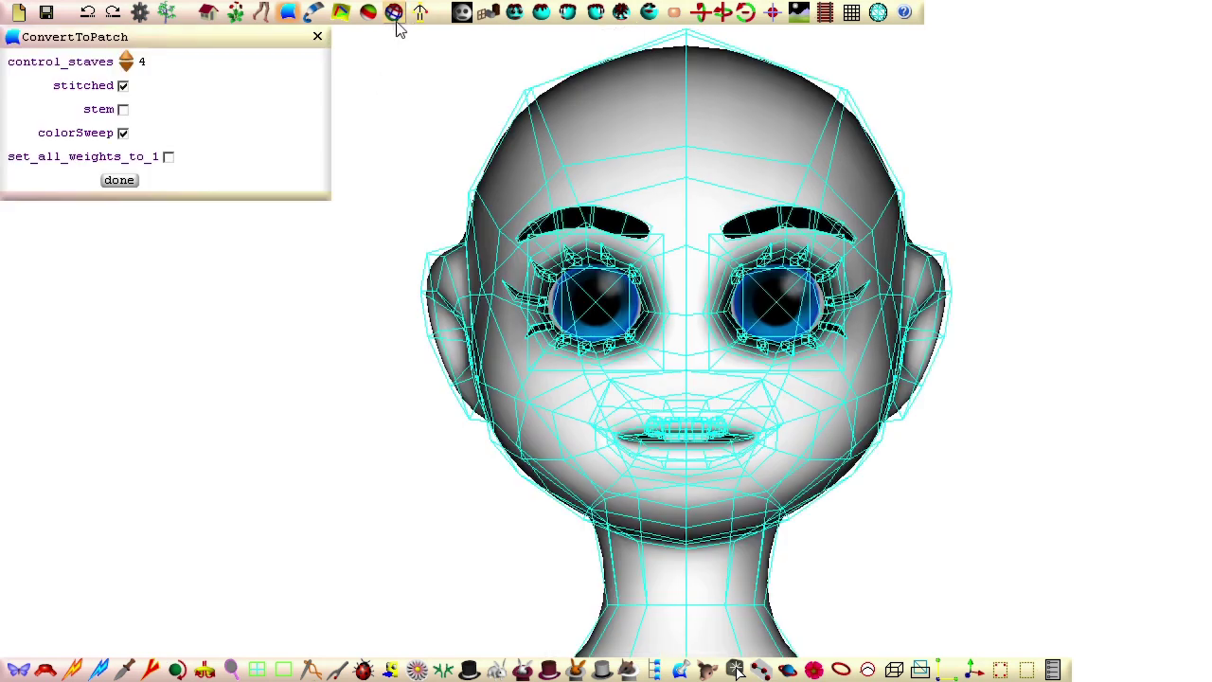
Step: Assign all control points of the eyes, eyebrows, lashes and teeth to the head part
{"action": "left_click", "coordinate": [395, 18]}
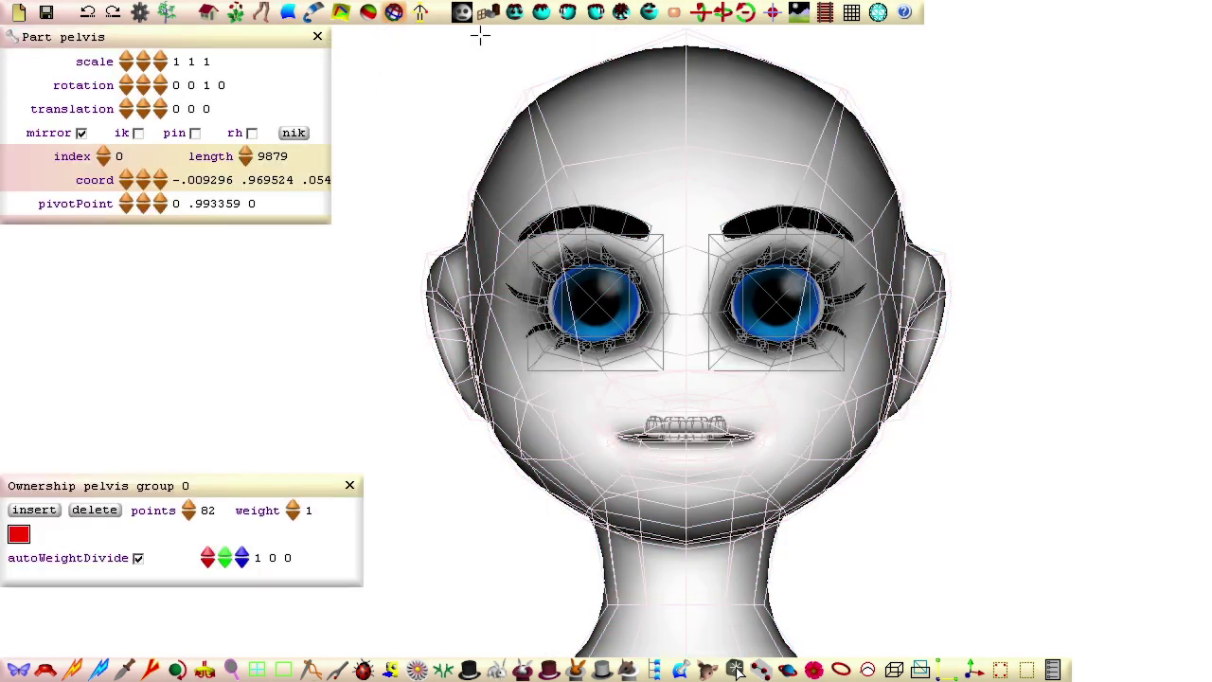
{"action": "left_click", "coordinate": [681, 527]}
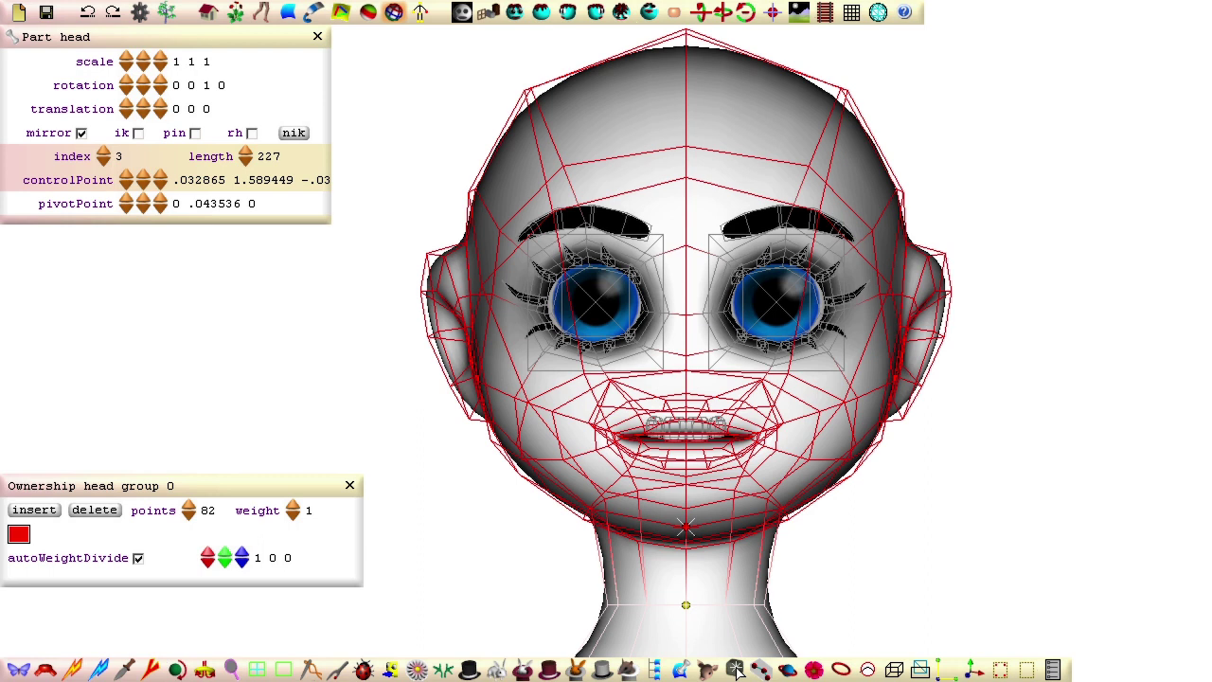
{"action": "scroll", "coordinate": [368, 419], "scroll_direction": "down", "scroll_amount": 2}
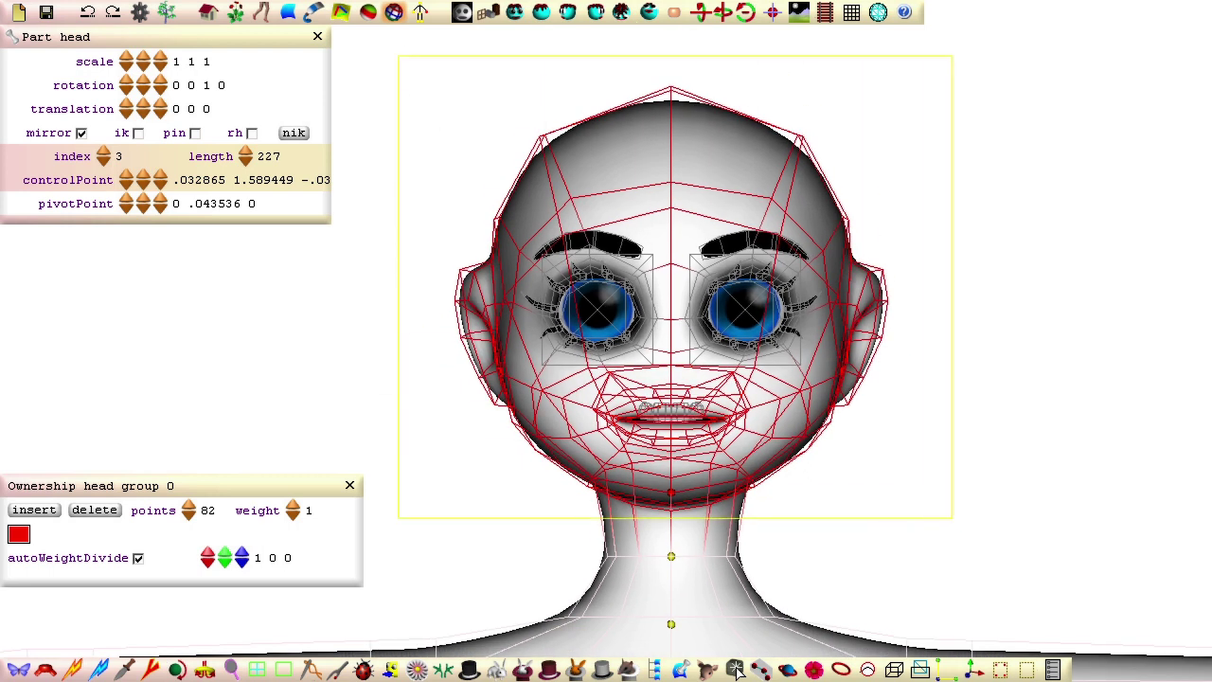
Step: Play the anim1 animation to check that the facial features follow the head
{"action": "left_click", "coordinate": [263, 14]}
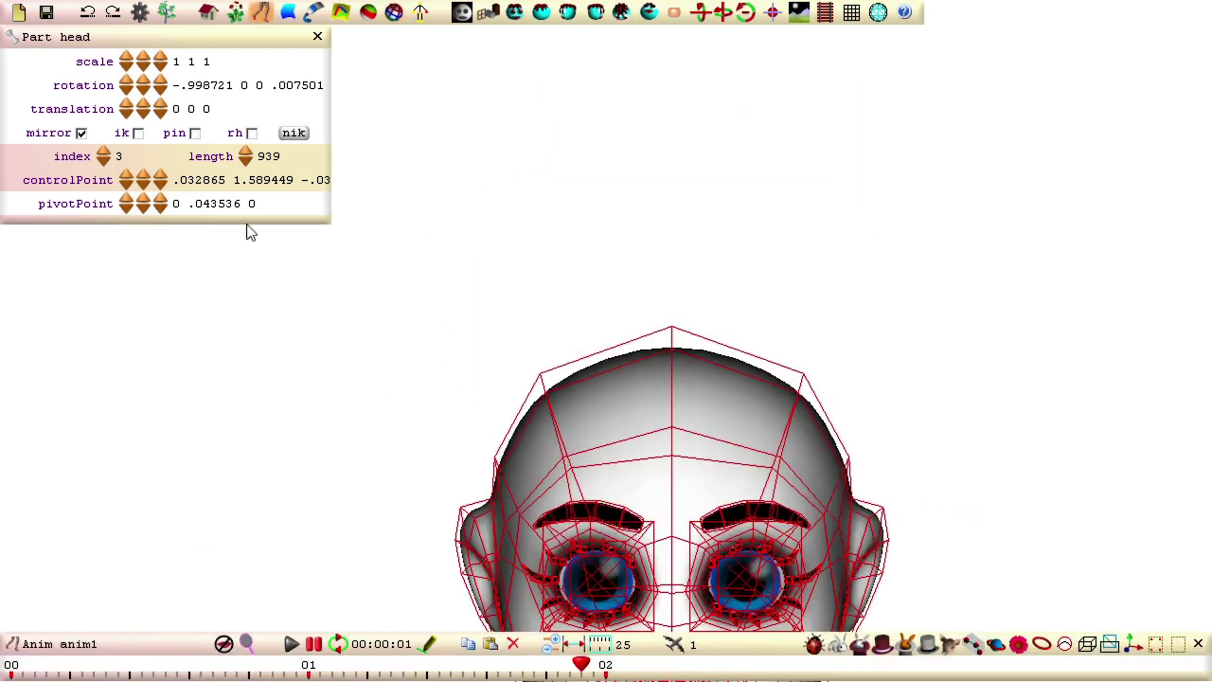
{"action": "left_click", "coordinate": [293, 644]}
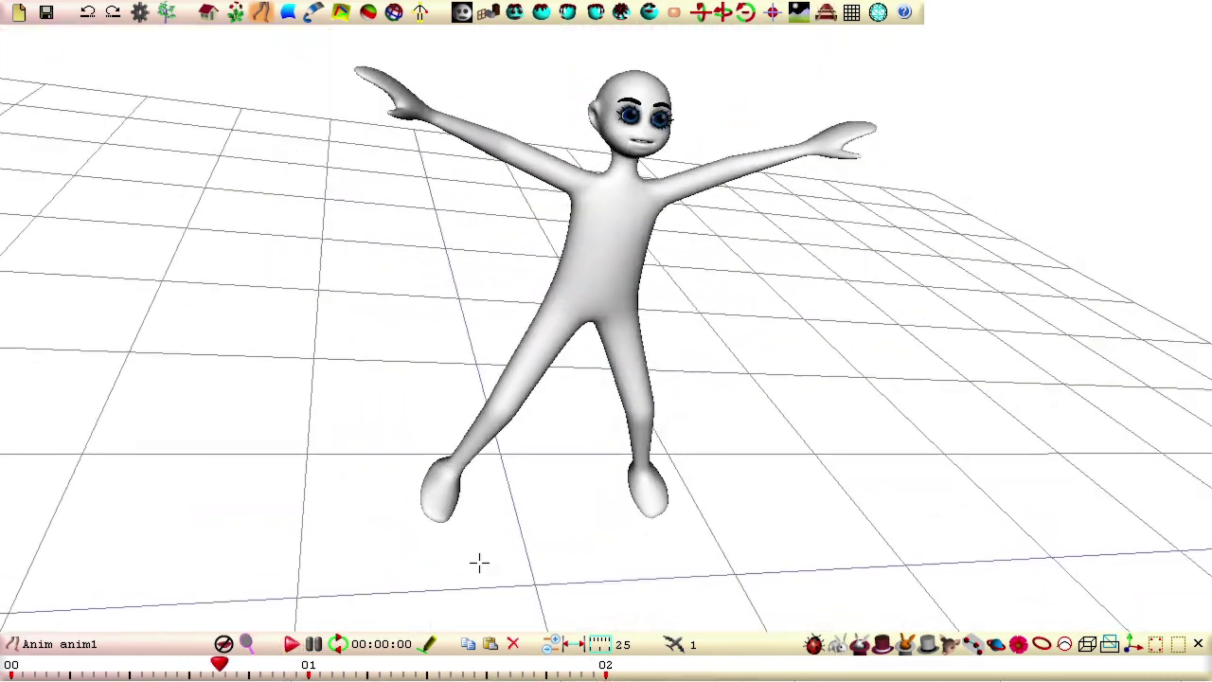